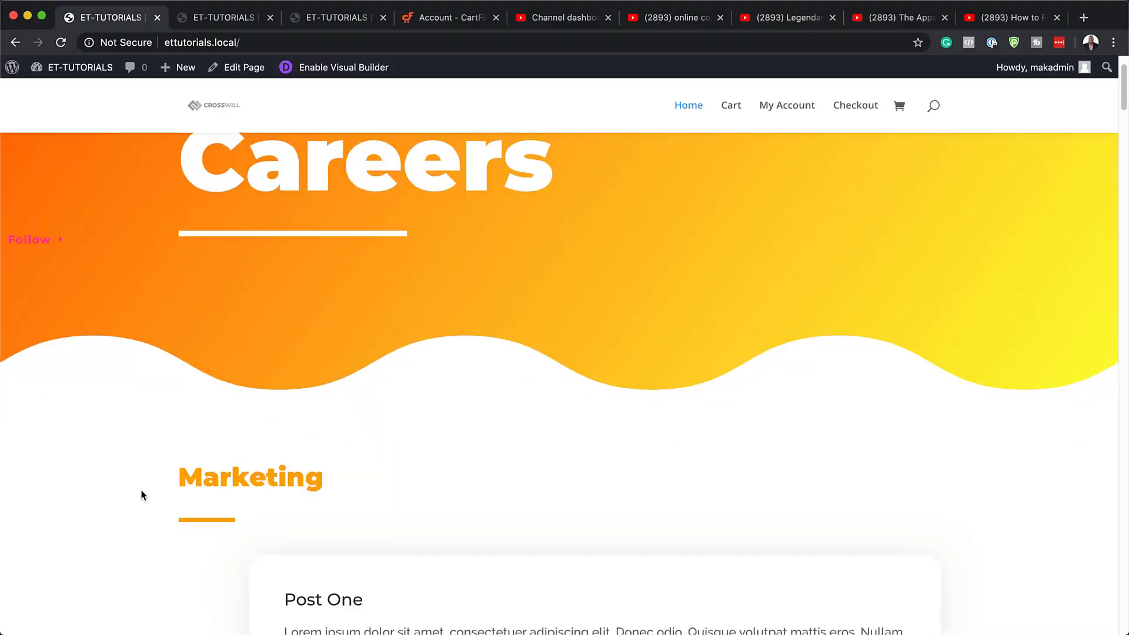
Step: Preview the homepage's left-edge Follow tab sliding out its social icons
scroll(141, 495, down, 5)
scroll(141, 495, down, 10)
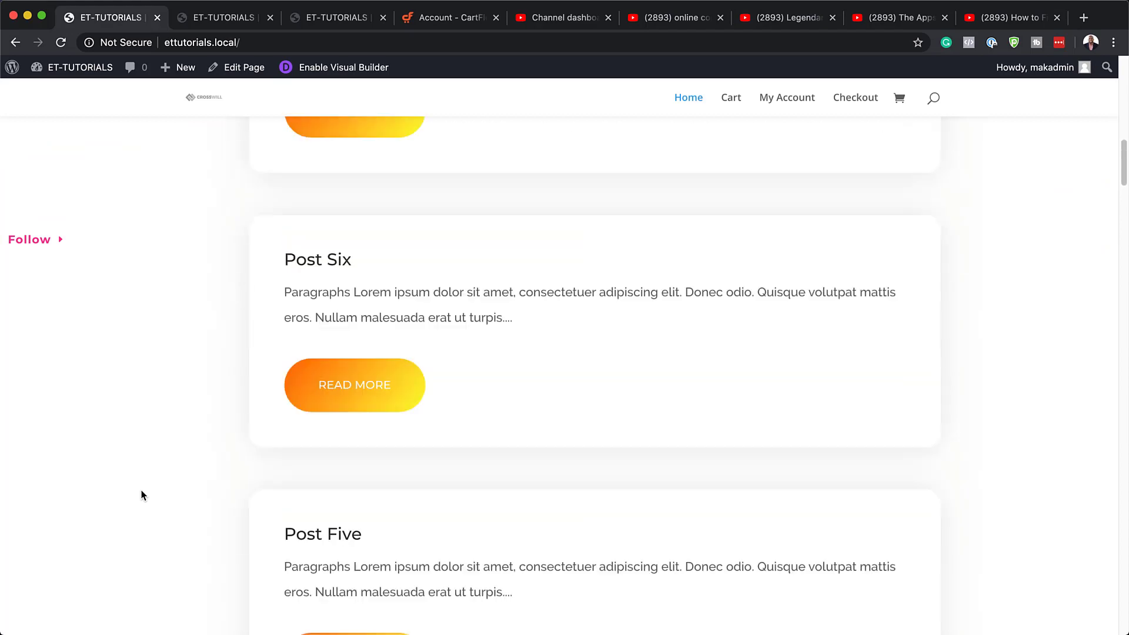
mouse_move(57, 264)
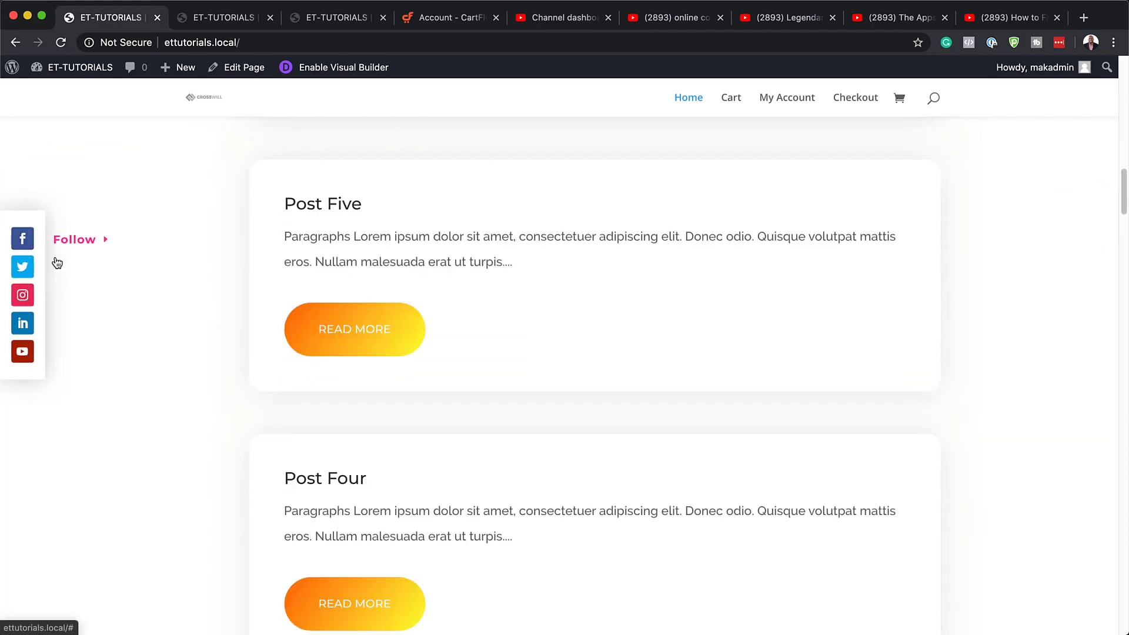
scroll(140, 418, down, 5)
scroll(140, 422, up, 10)
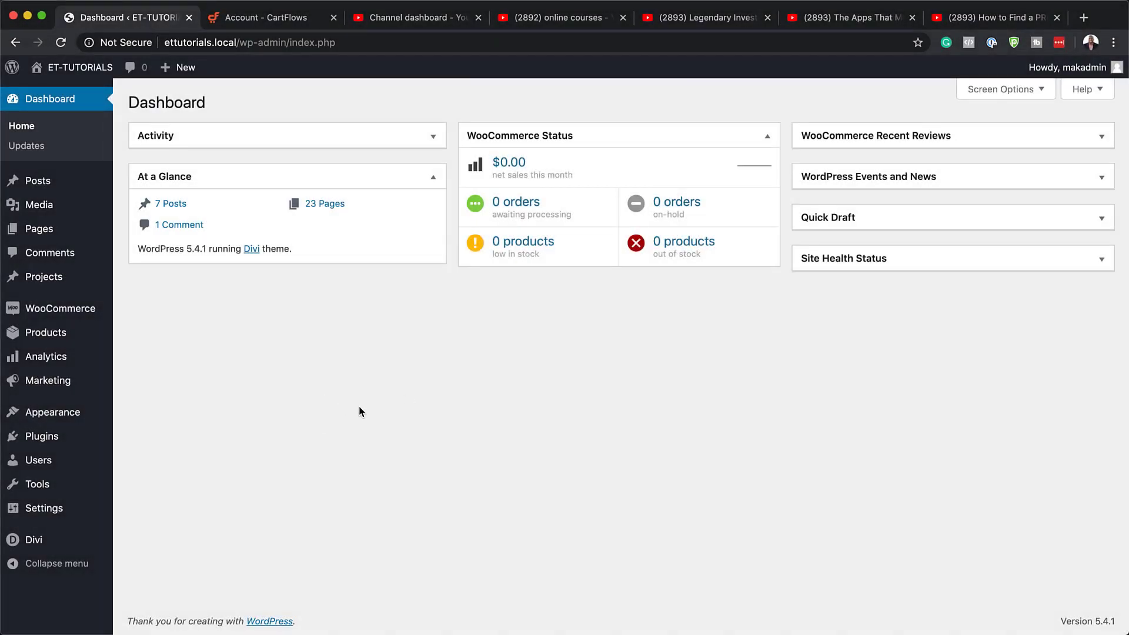
Step: Go to Divi > Theme Builder from the admin sidebar
mouse_move(33, 543)
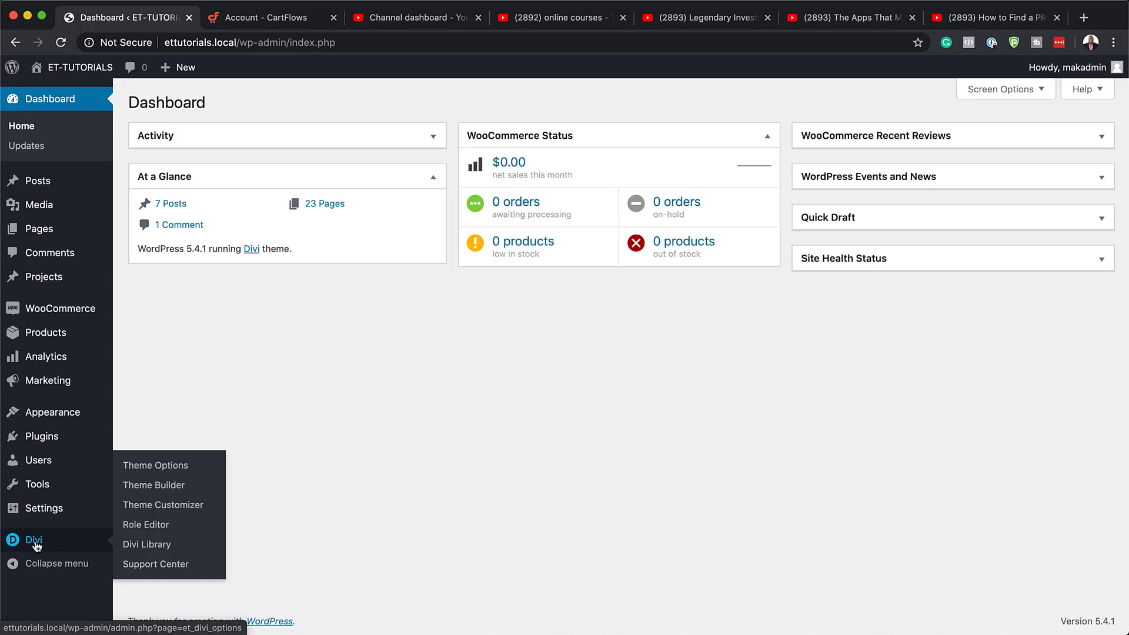
click(154, 486)
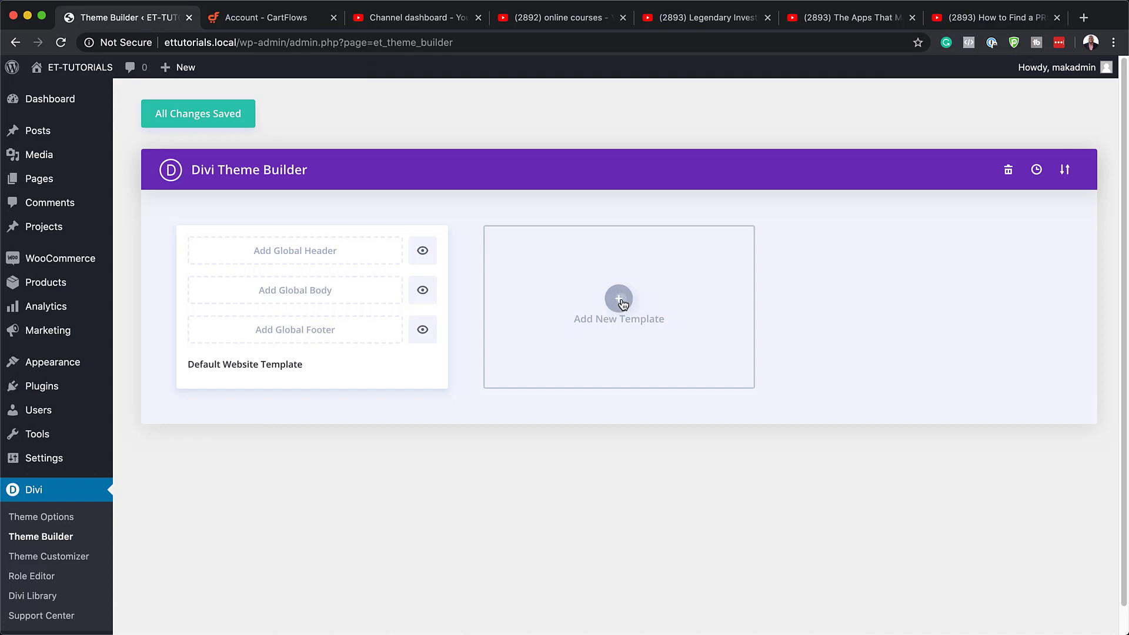
Step: Add a new template with Homepage ticked under Use On
click(622, 300)
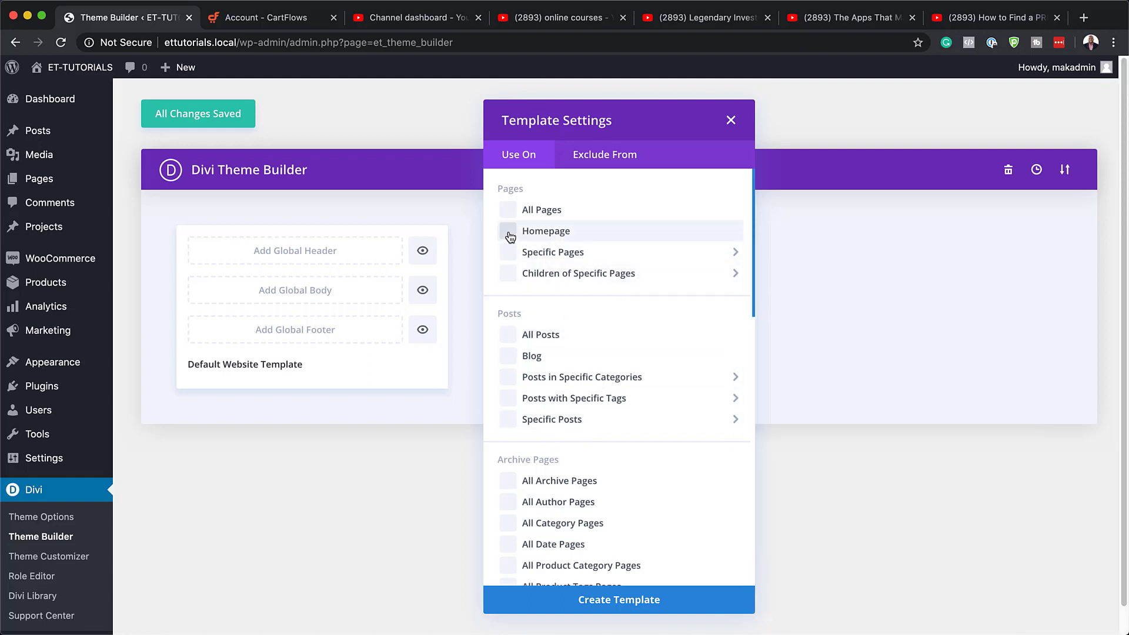
click(633, 606)
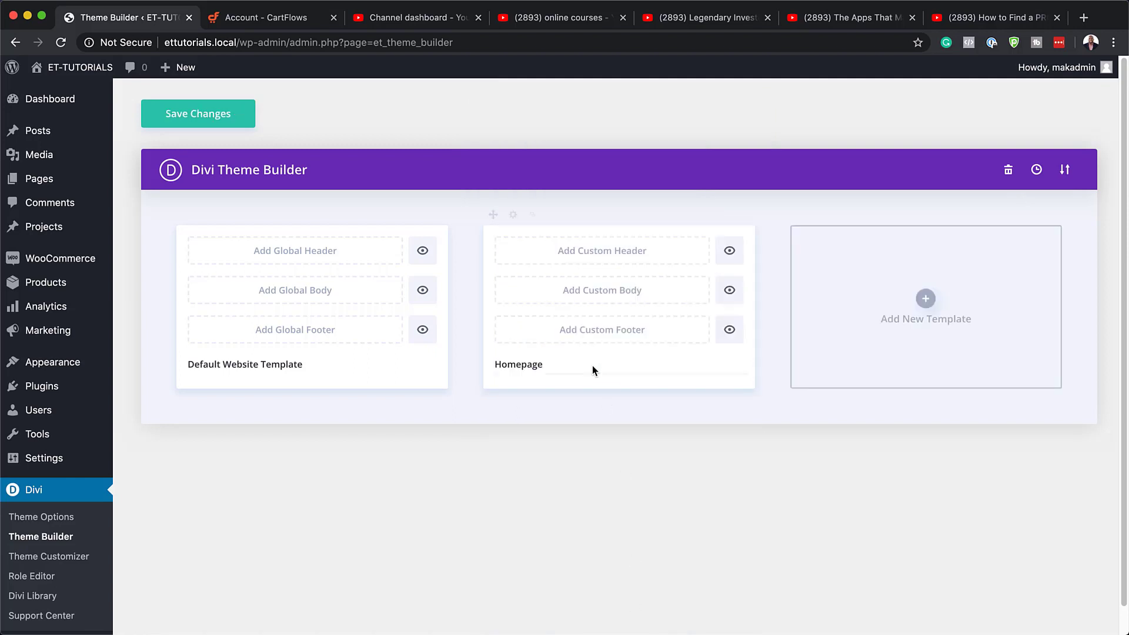
Step: Build a new custom body for the Homepage template, starting from scratch
click(624, 298)
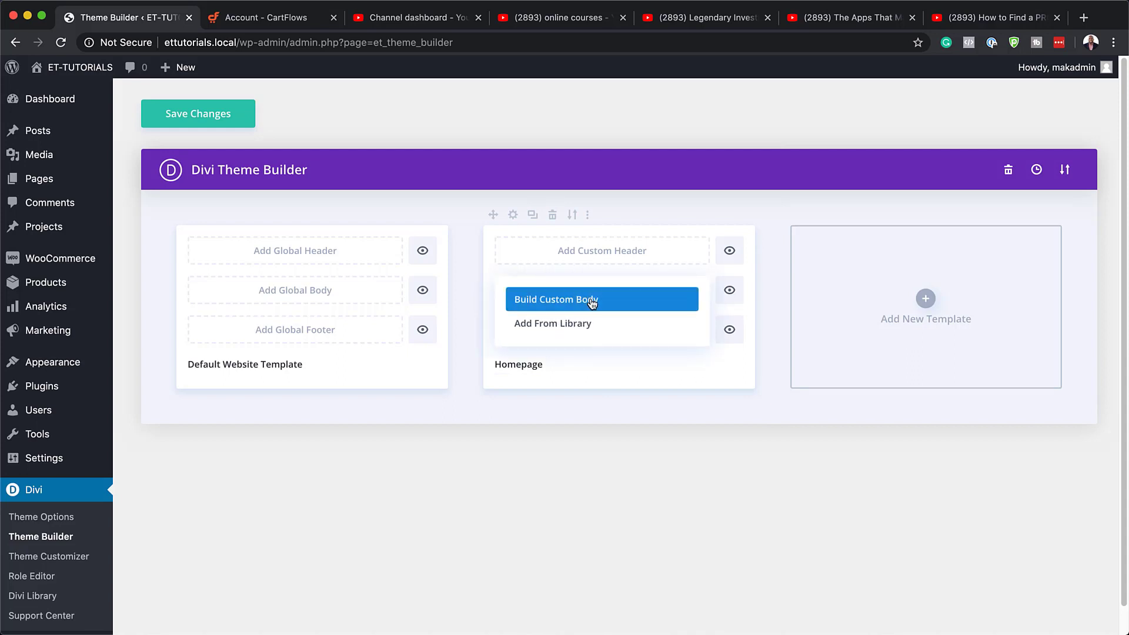
click(592, 301)
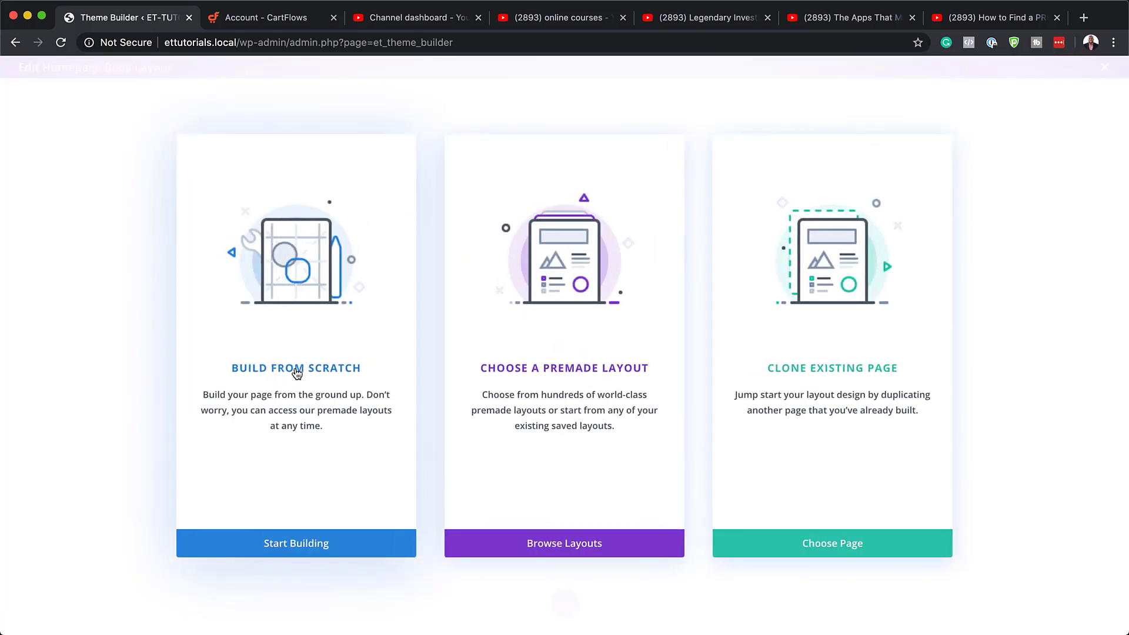
click(297, 374)
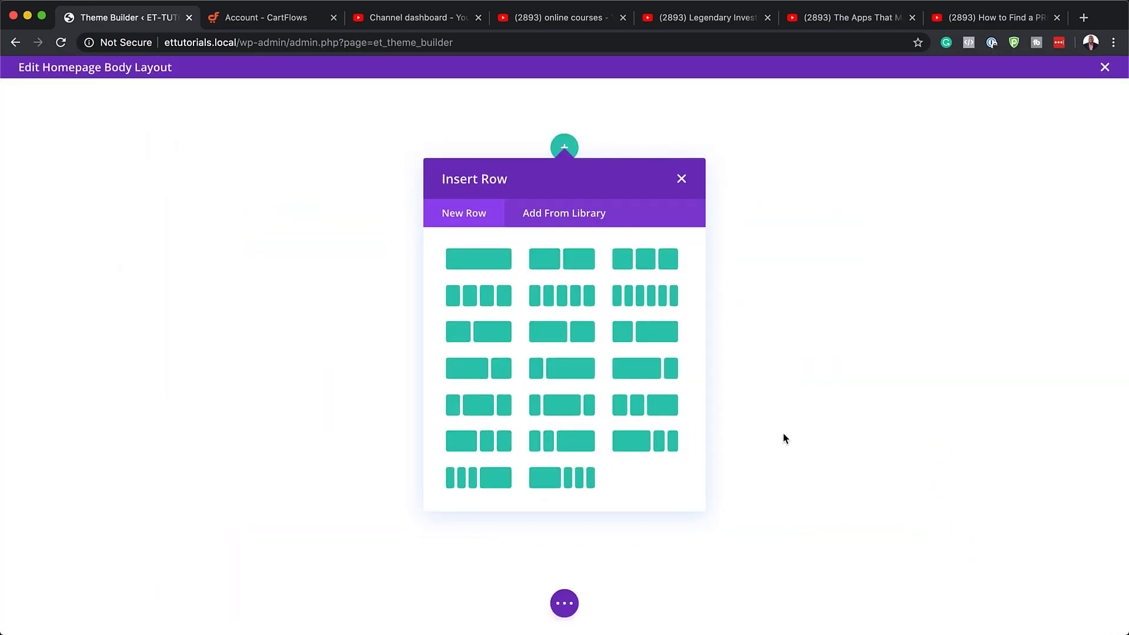
Step: Insert a one-column row and add a Social Media Follow module found by searching 'soc'
click(493, 265)
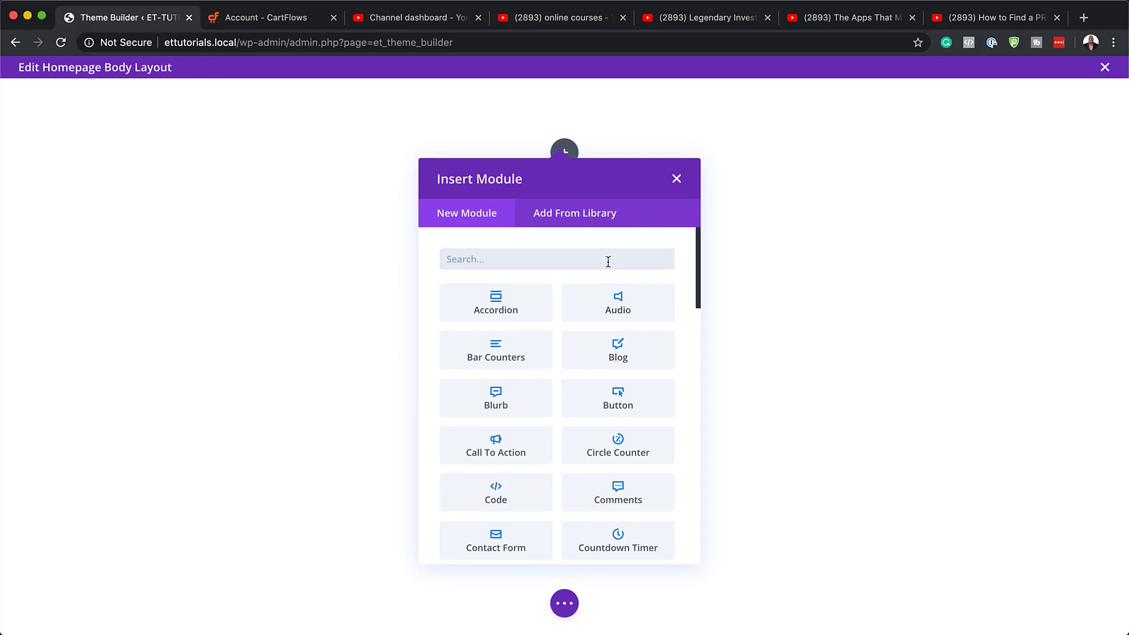
click(608, 262)
text(soc)
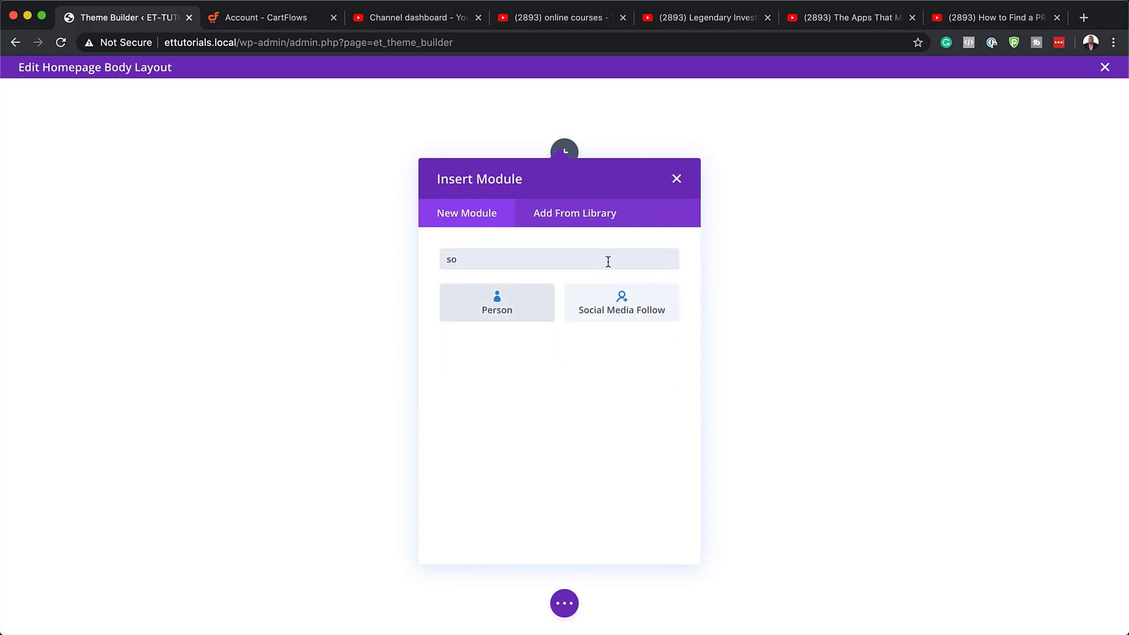
click(533, 305)
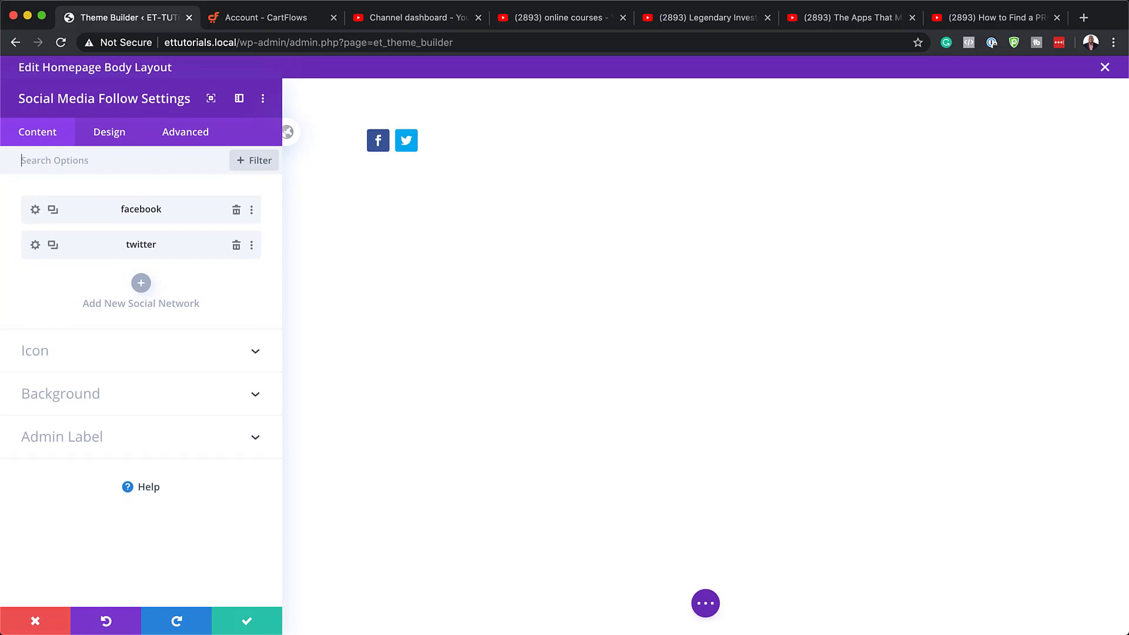
Step: Duplicate the twitter entry three times and change the first copy to Youtube
click(52, 247)
click(52, 247)
click(52, 247)
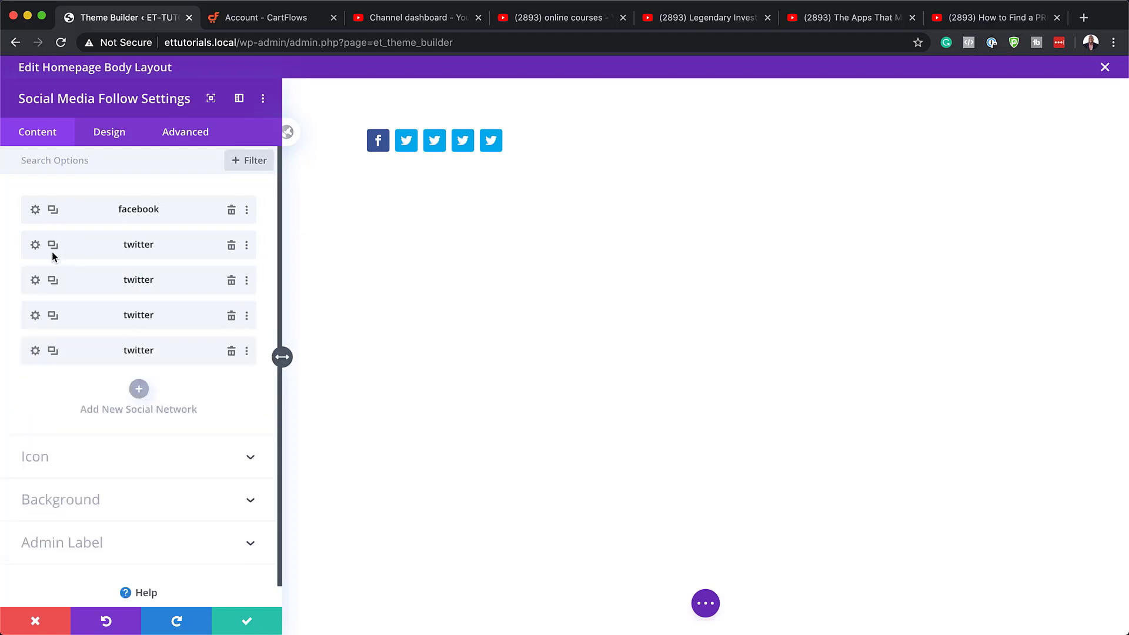
click(37, 285)
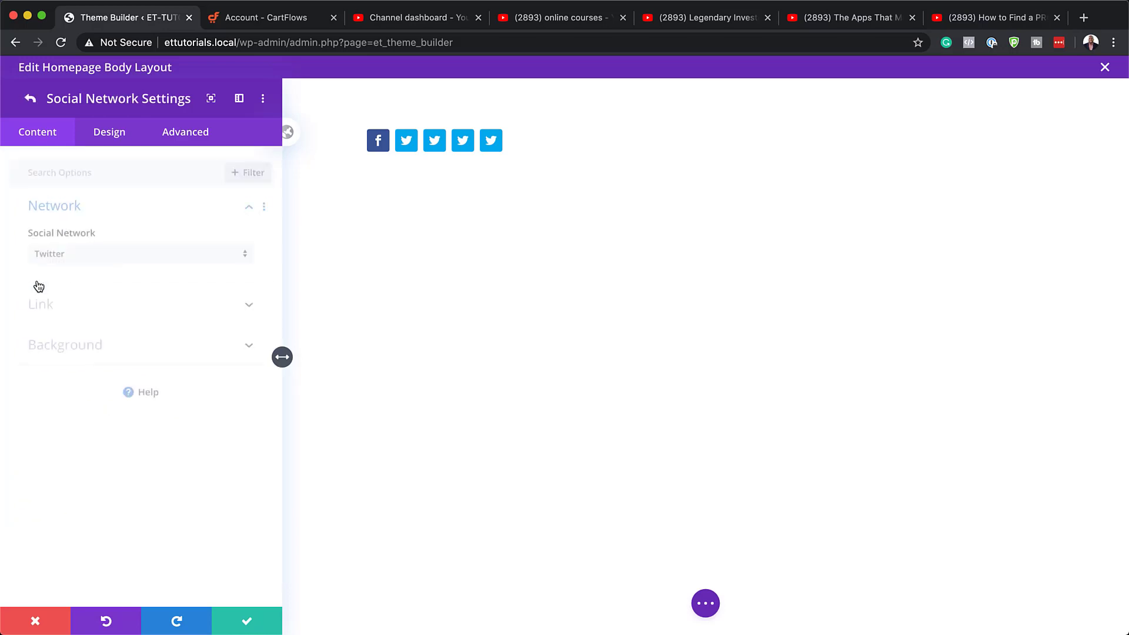
click(74, 252)
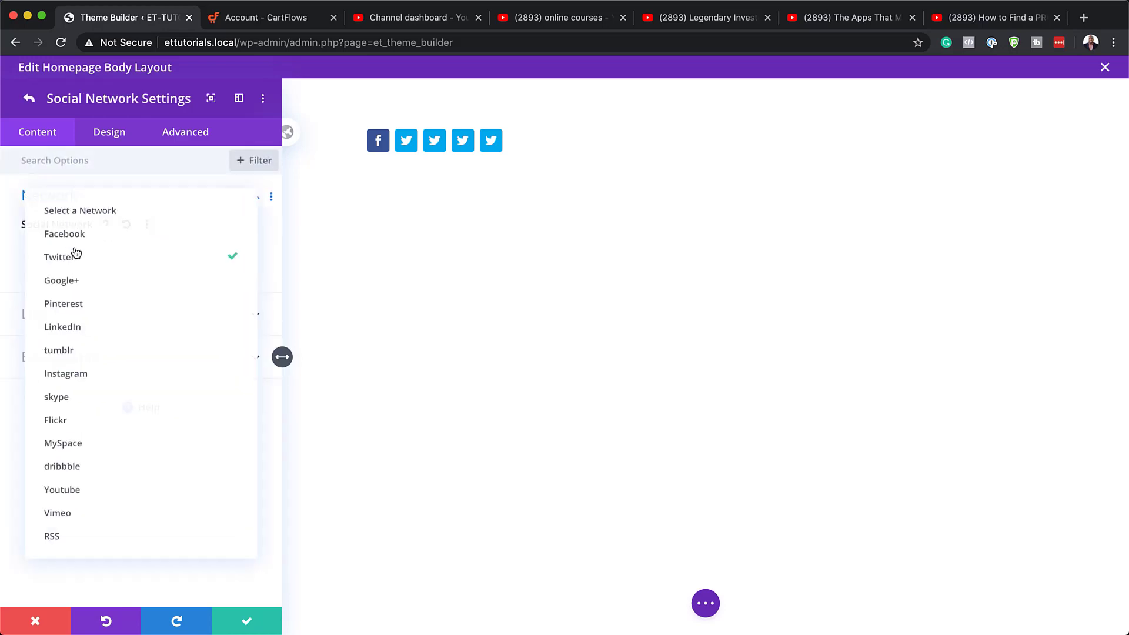
click(98, 500)
click(29, 99)
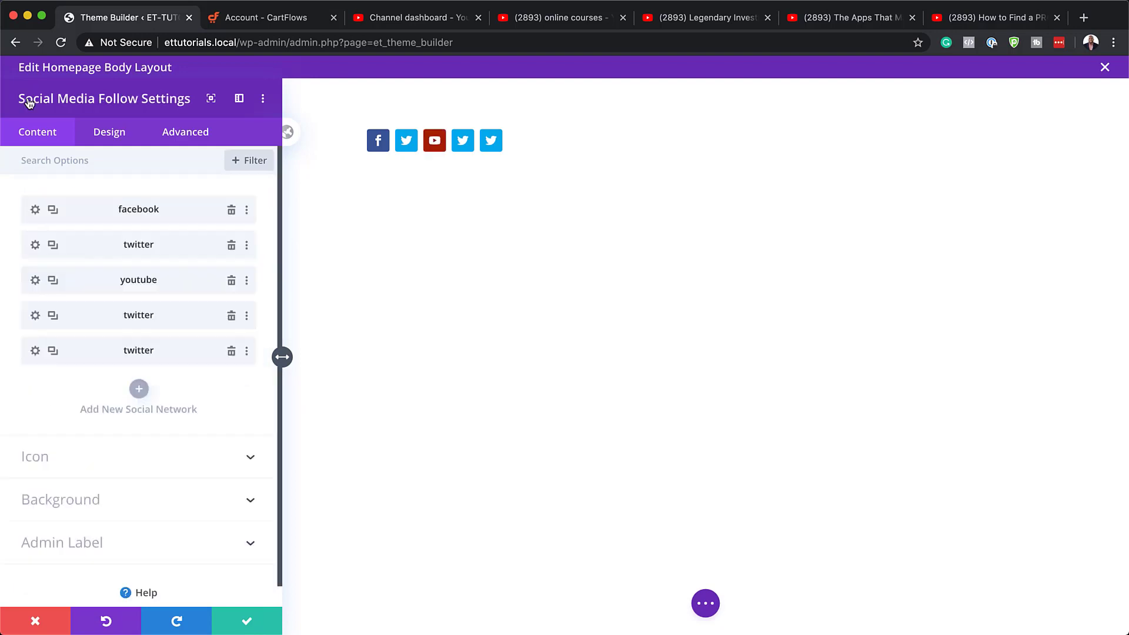
Step: Change the remaining two copies to LinkedIn and Instagram
click(35, 315)
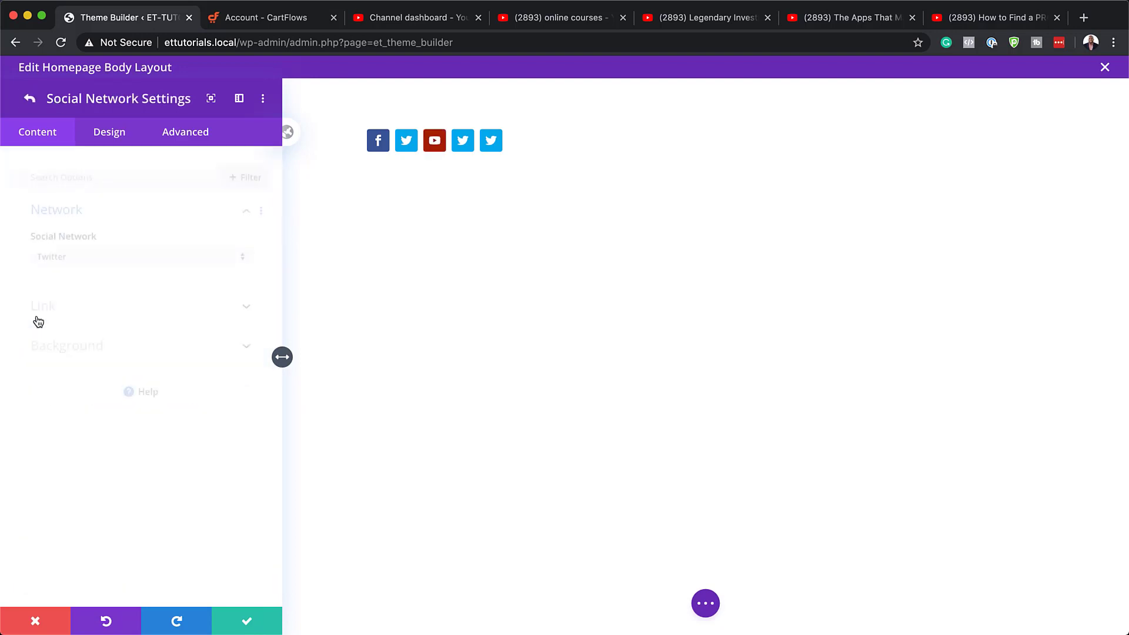
click(53, 247)
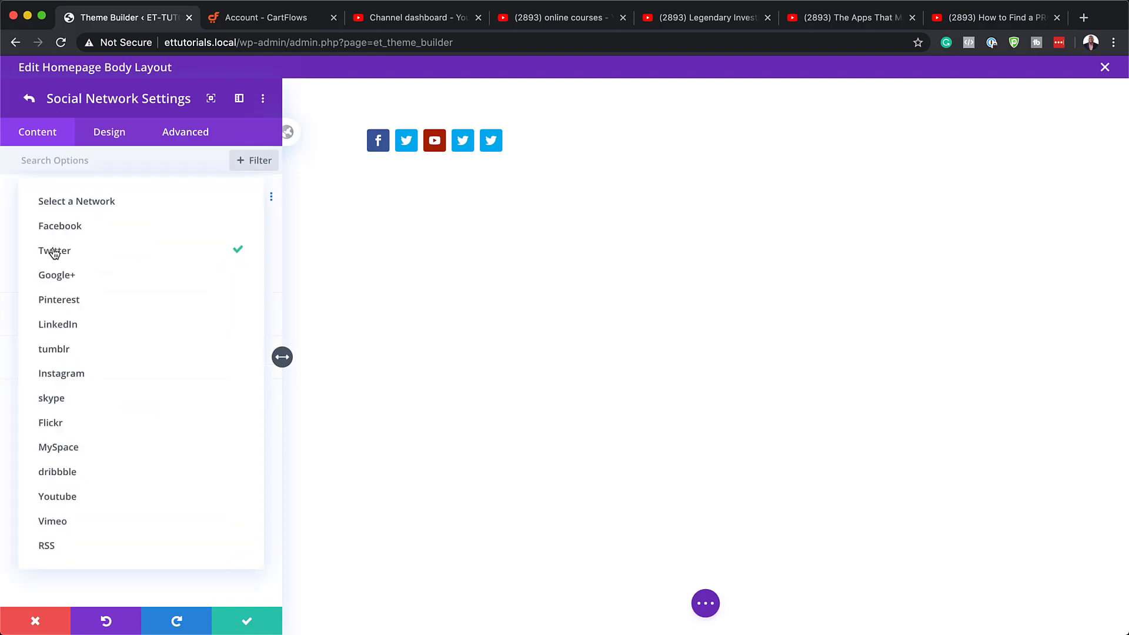
click(83, 325)
click(29, 98)
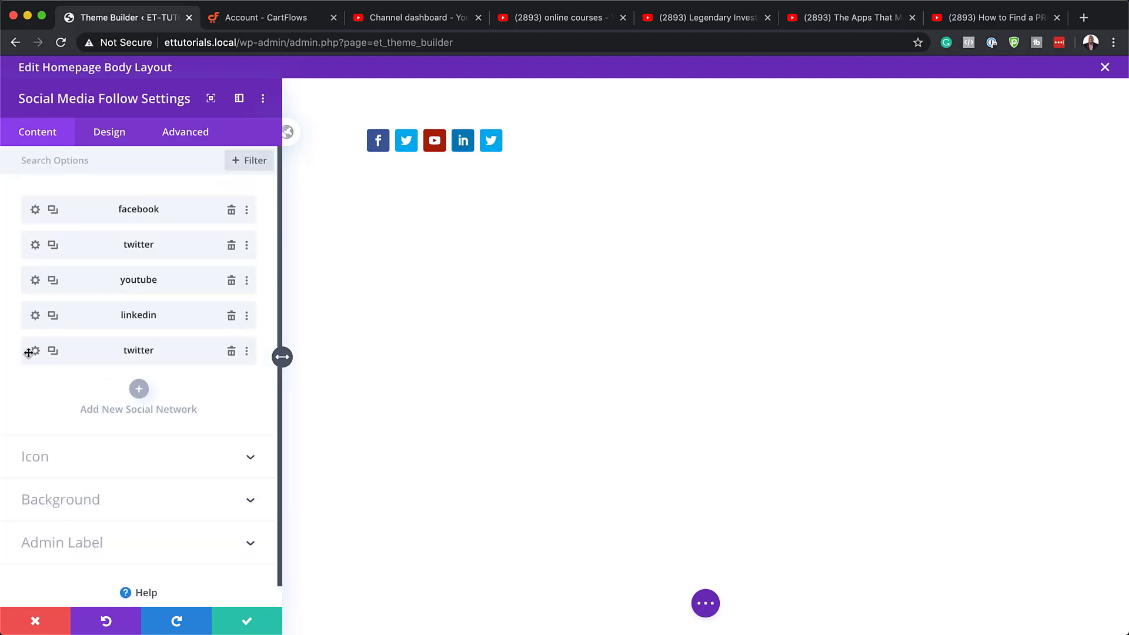
click(37, 352)
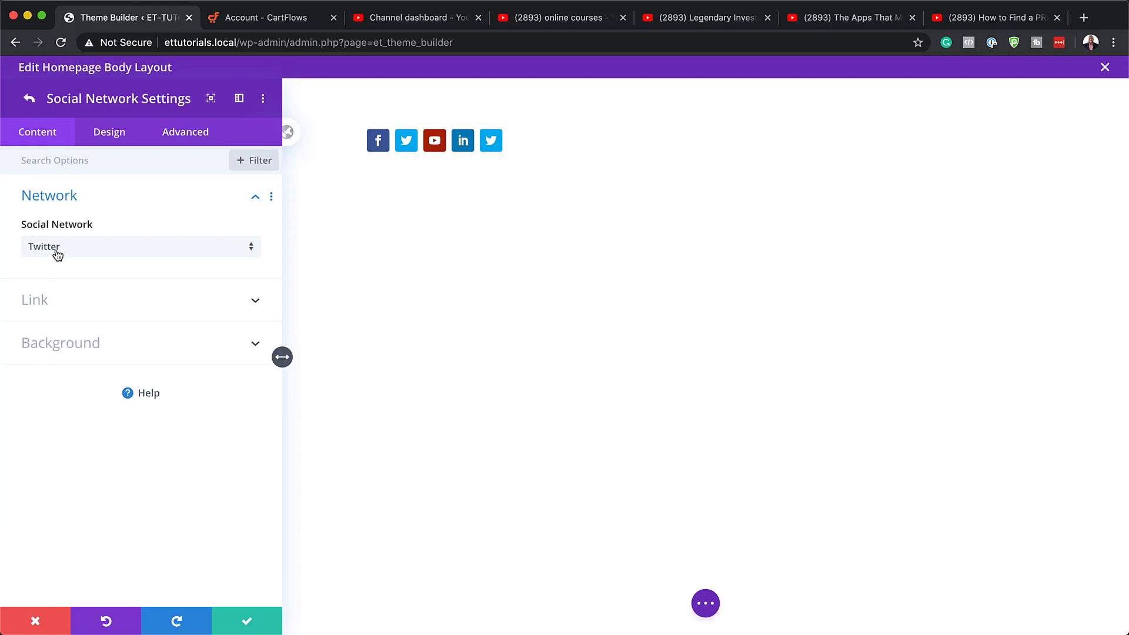
click(57, 253)
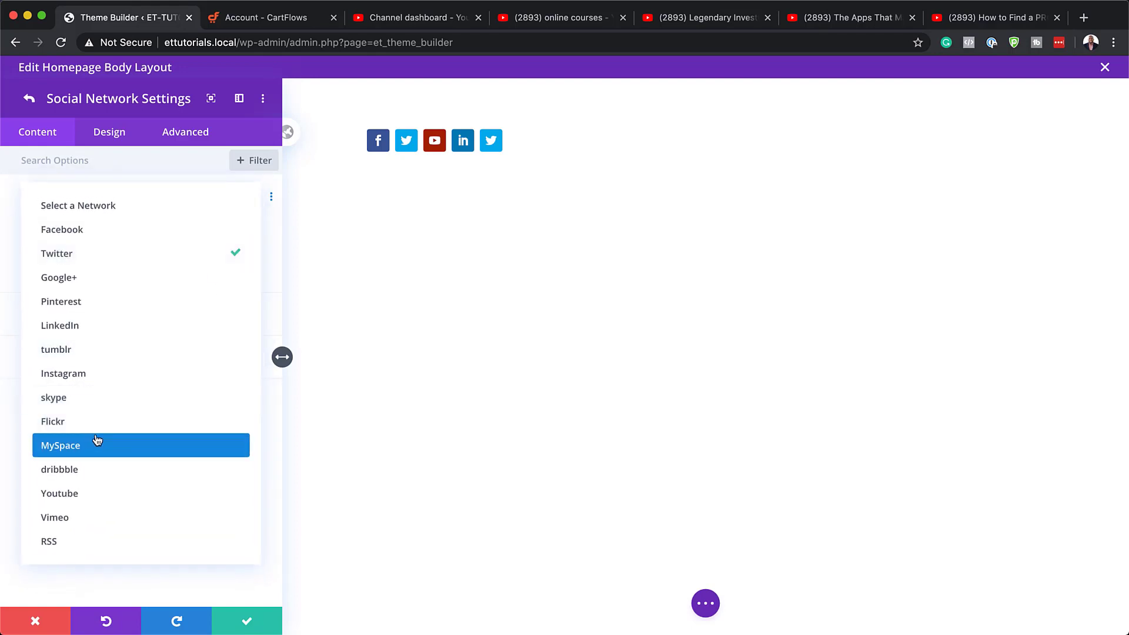
click(114, 375)
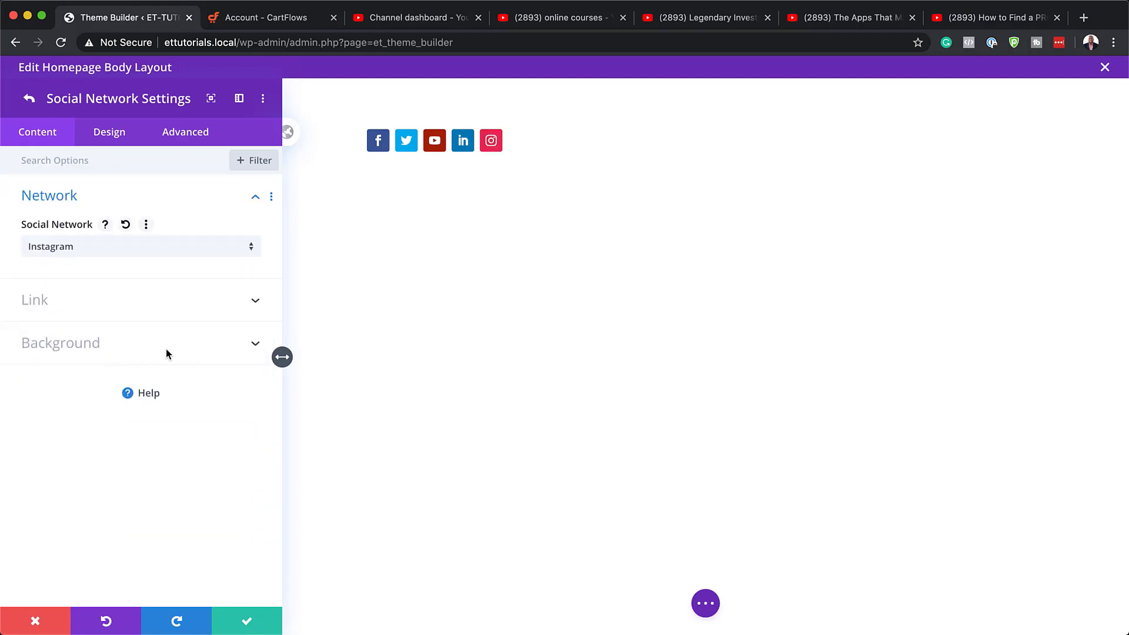
click(29, 102)
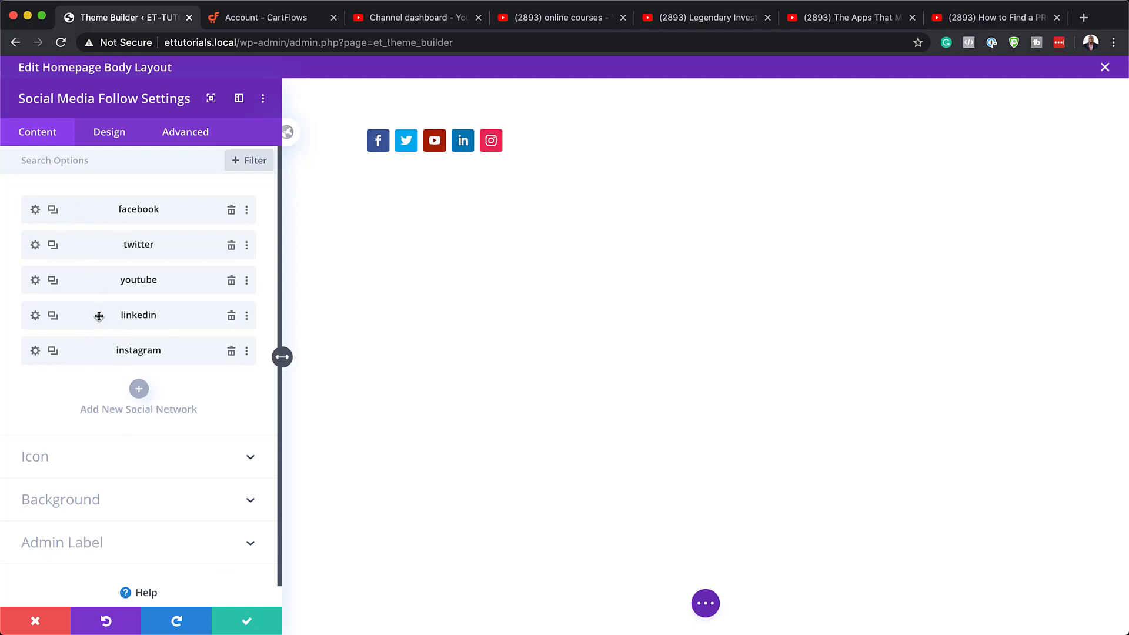
Step: Review the Facebook network's Account Link URL
click(36, 213)
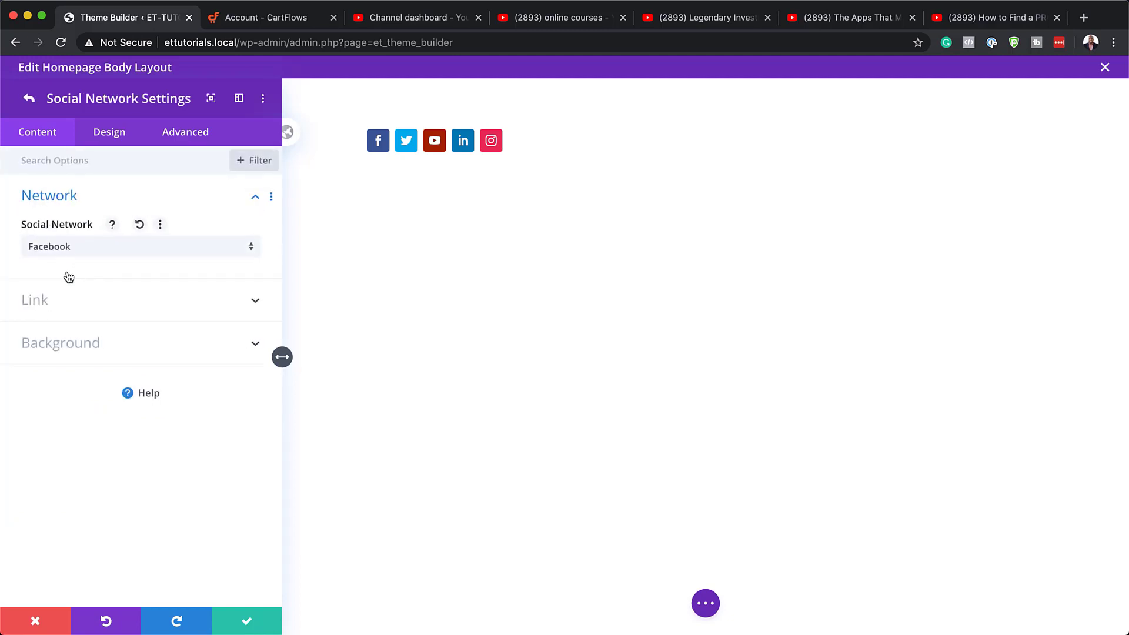
click(43, 301)
click(43, 299)
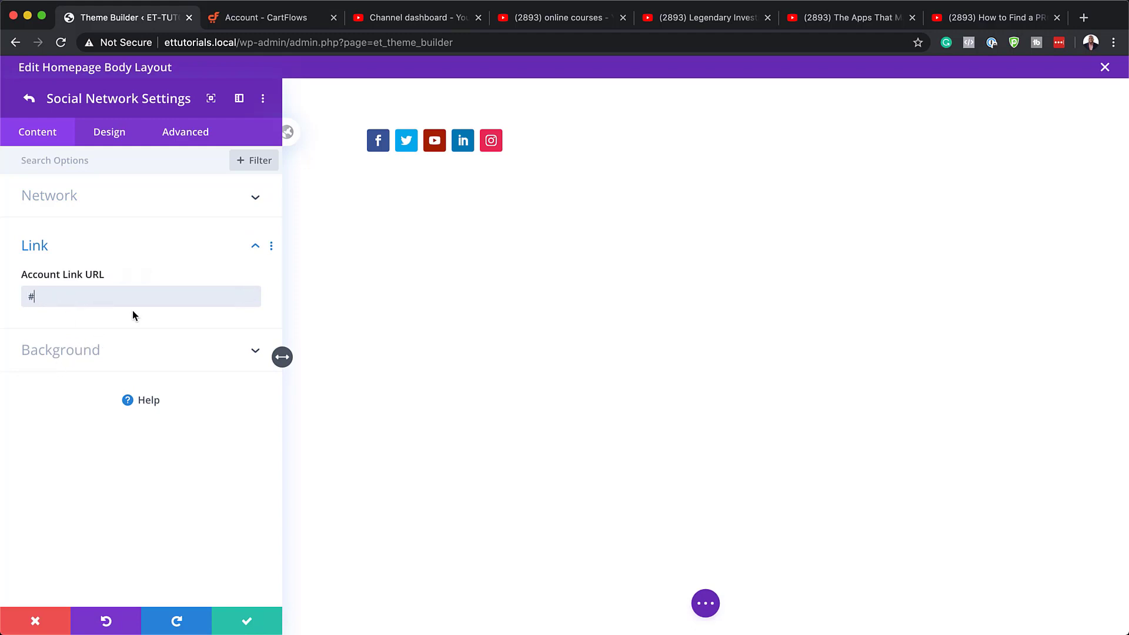
click(28, 102)
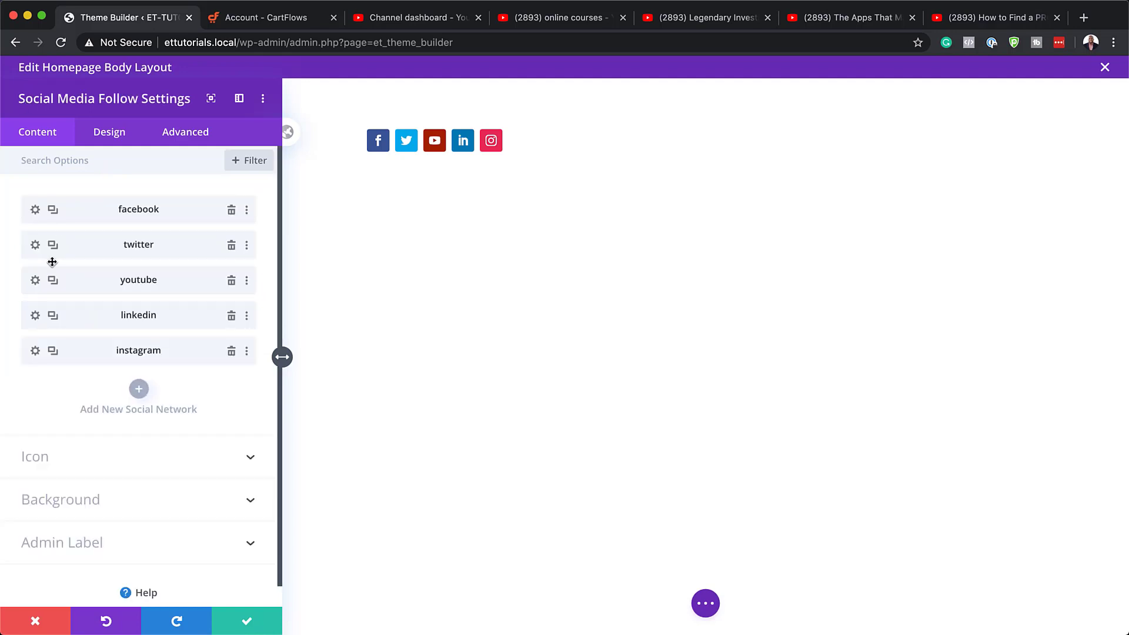
Step: Check the Twitter Account Link setting, then save the five-network module
click(35, 246)
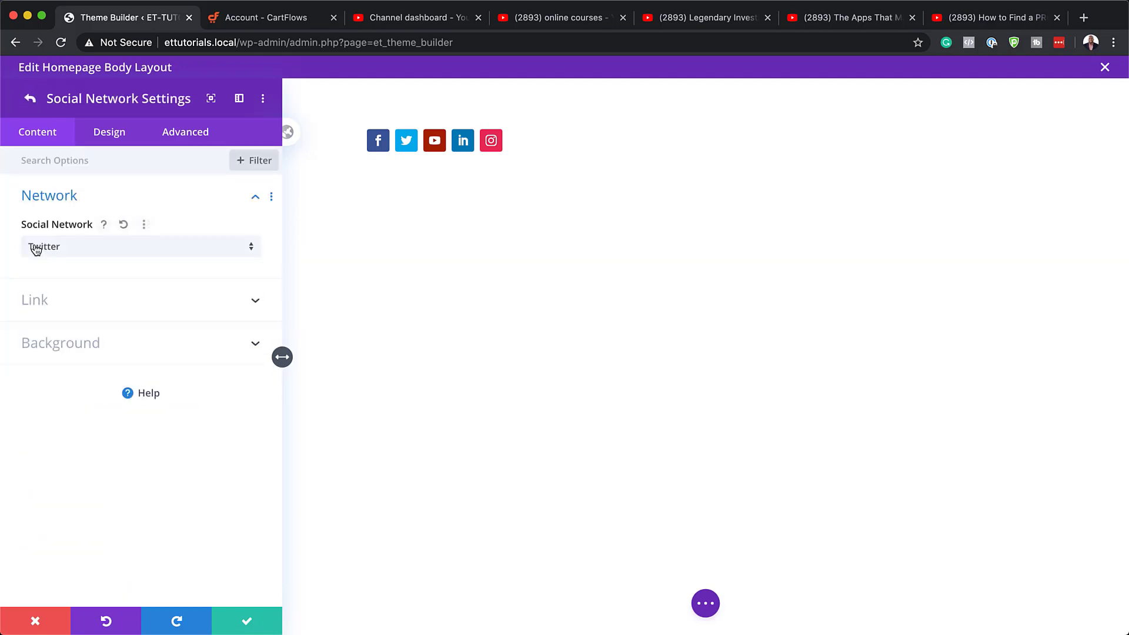
click(39, 302)
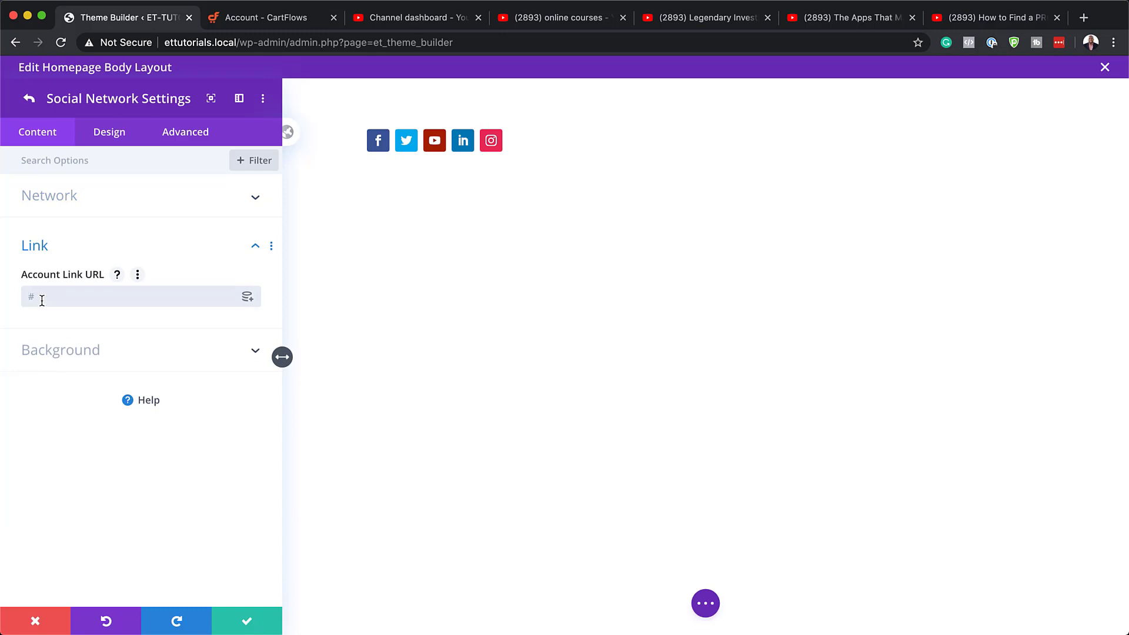
click(28, 99)
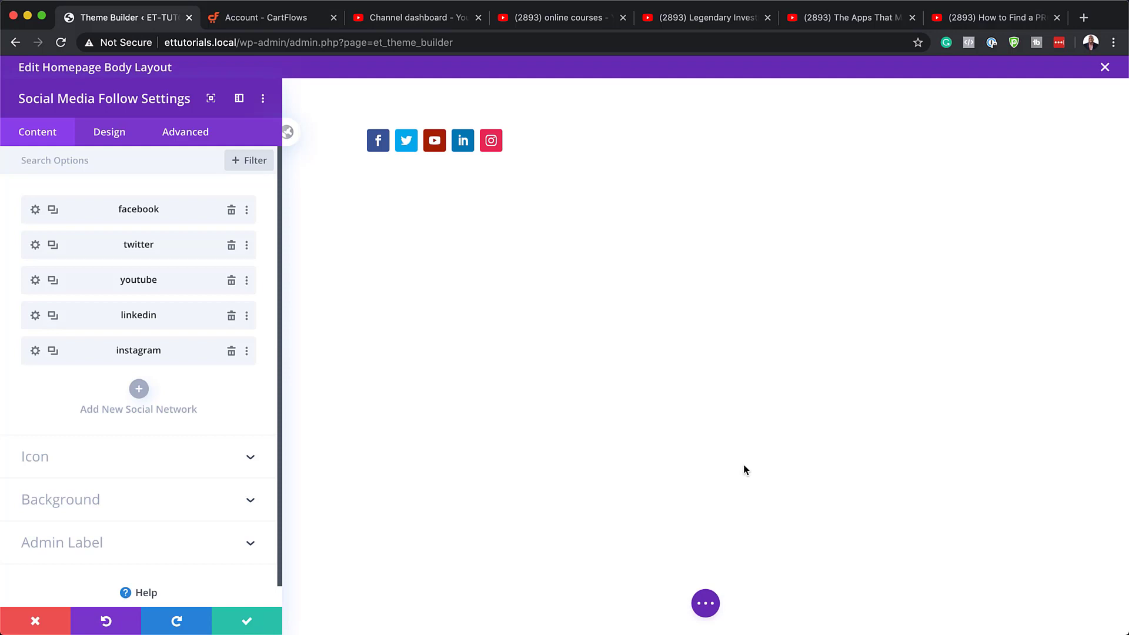
click(251, 622)
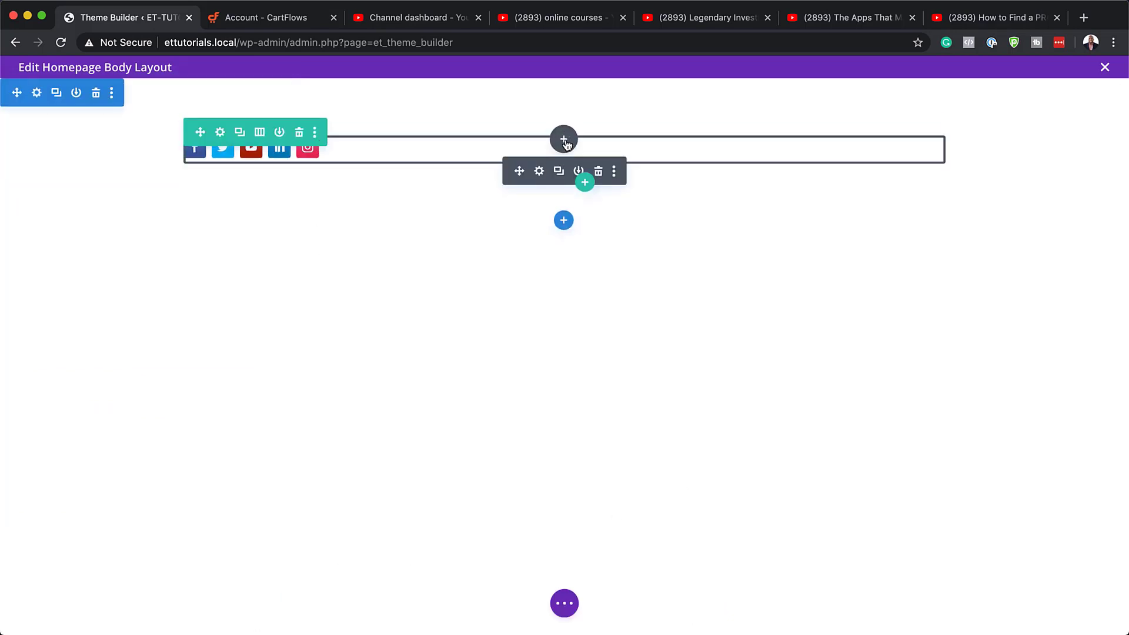
Step: Insert a Button module below the social icons labelled FOLLOW and check its link URL
click(564, 141)
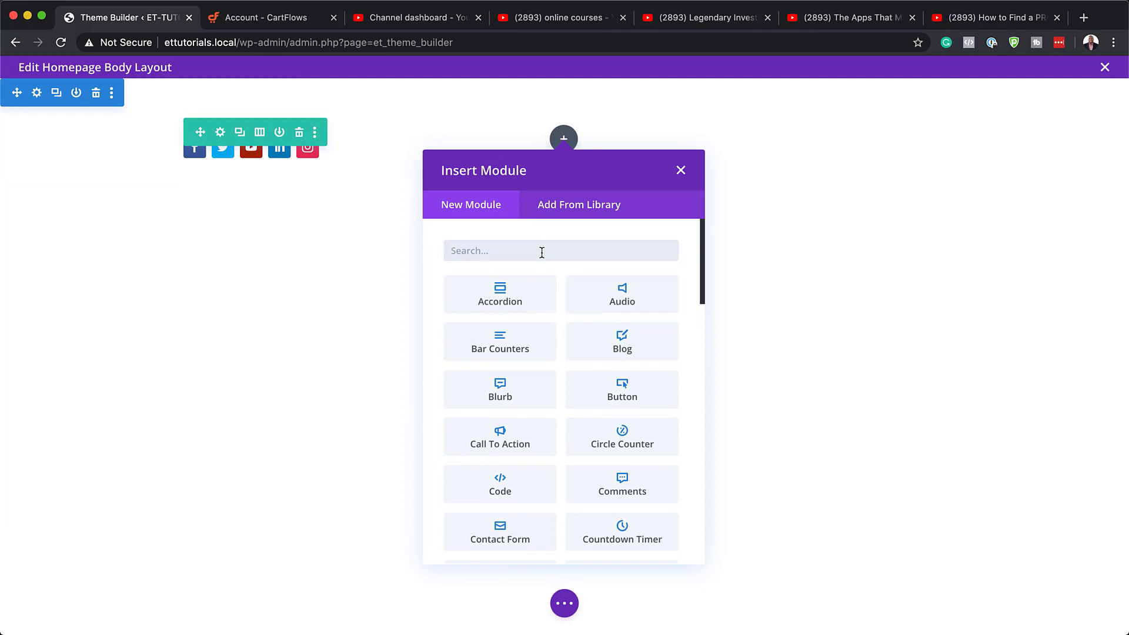
text(button)
click(505, 299)
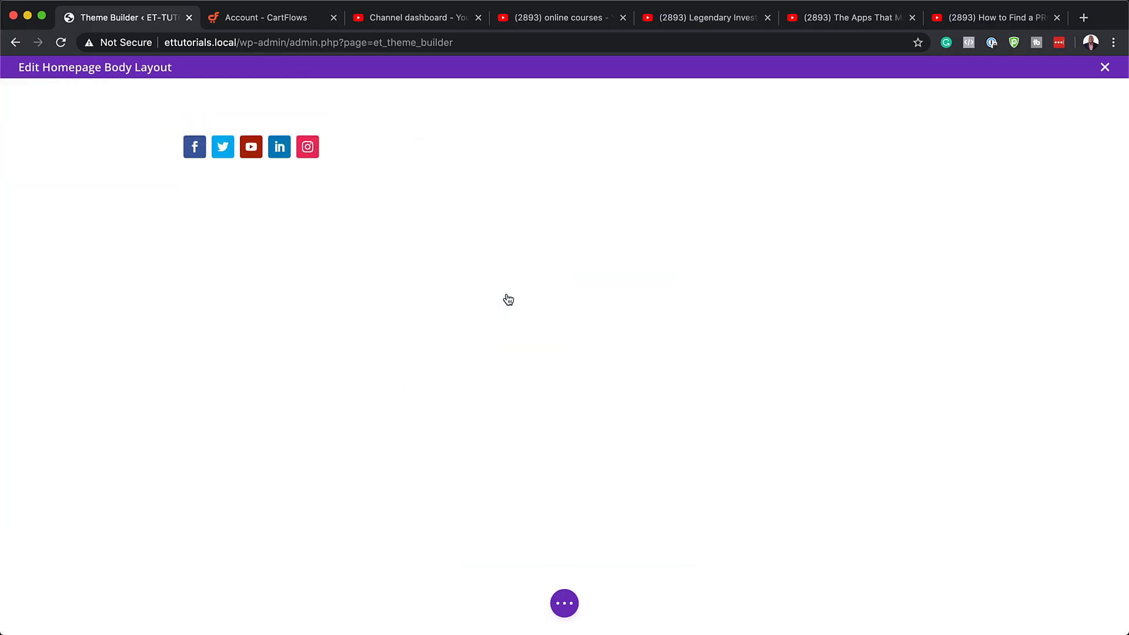
triple_click(104, 250)
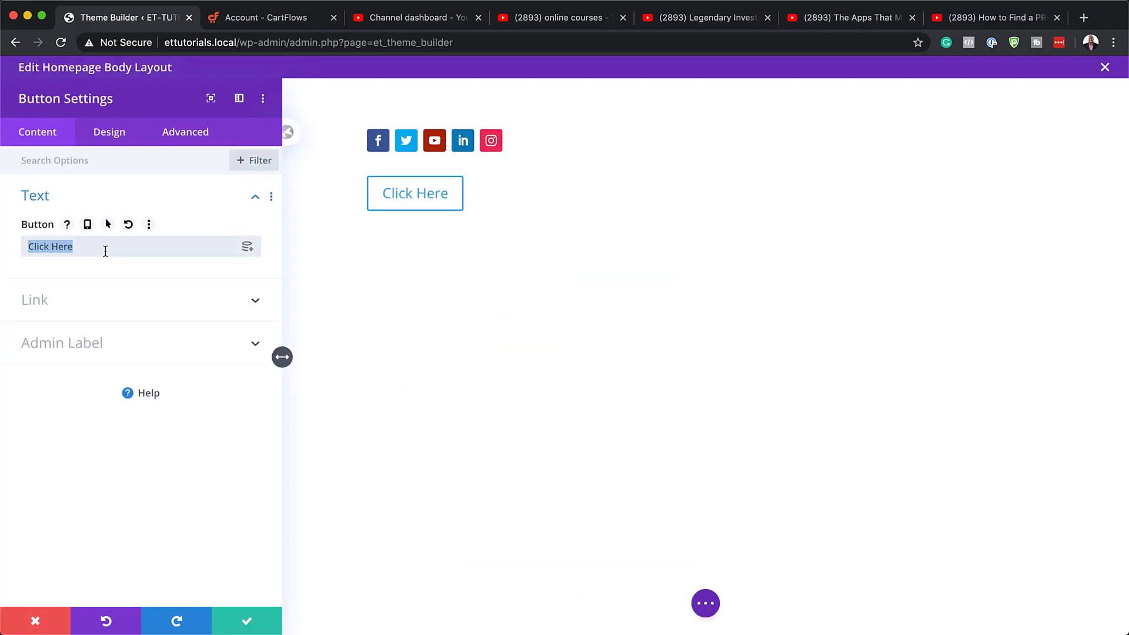
text(FOLLOW)
click(35, 300)
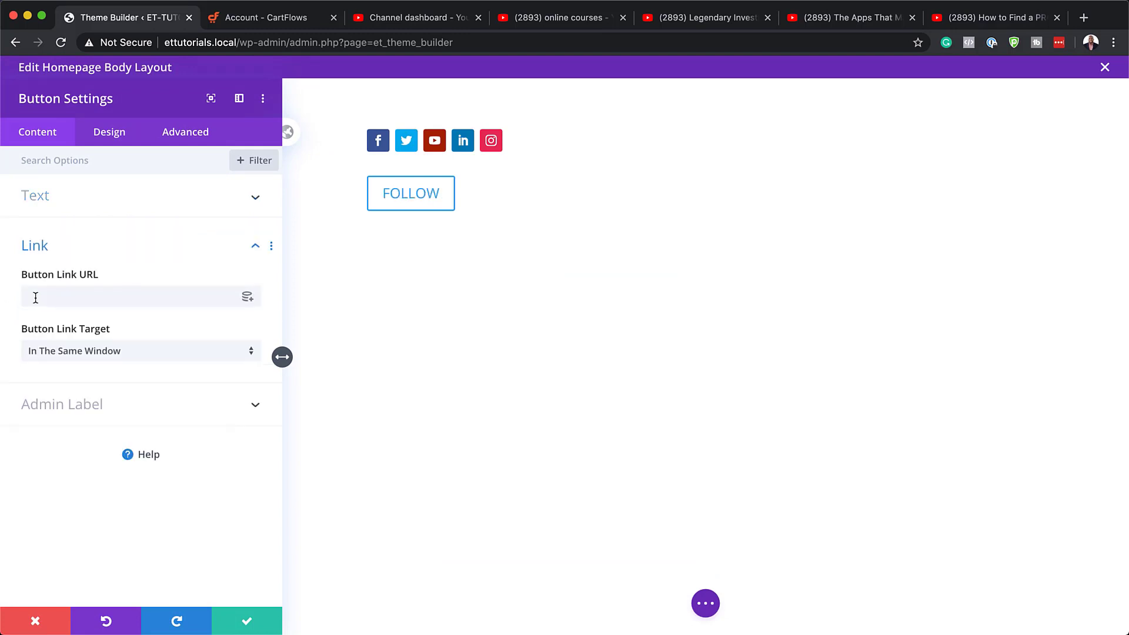
click(36, 299)
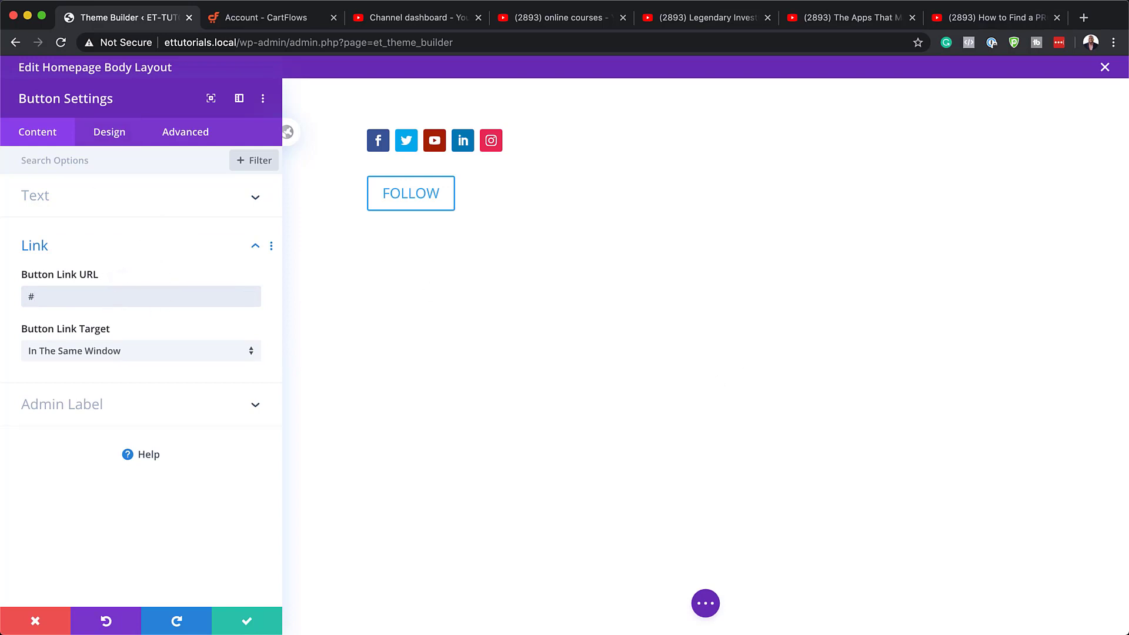
click(118, 139)
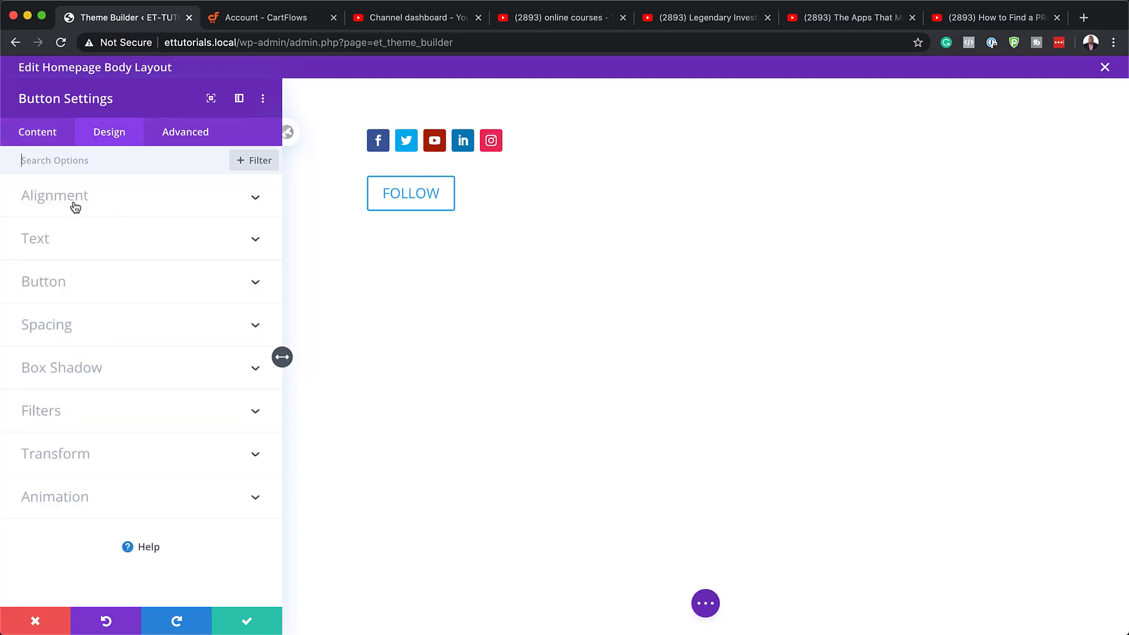
Step: Enable custom button styles with 16px dark grey text
click(57, 286)
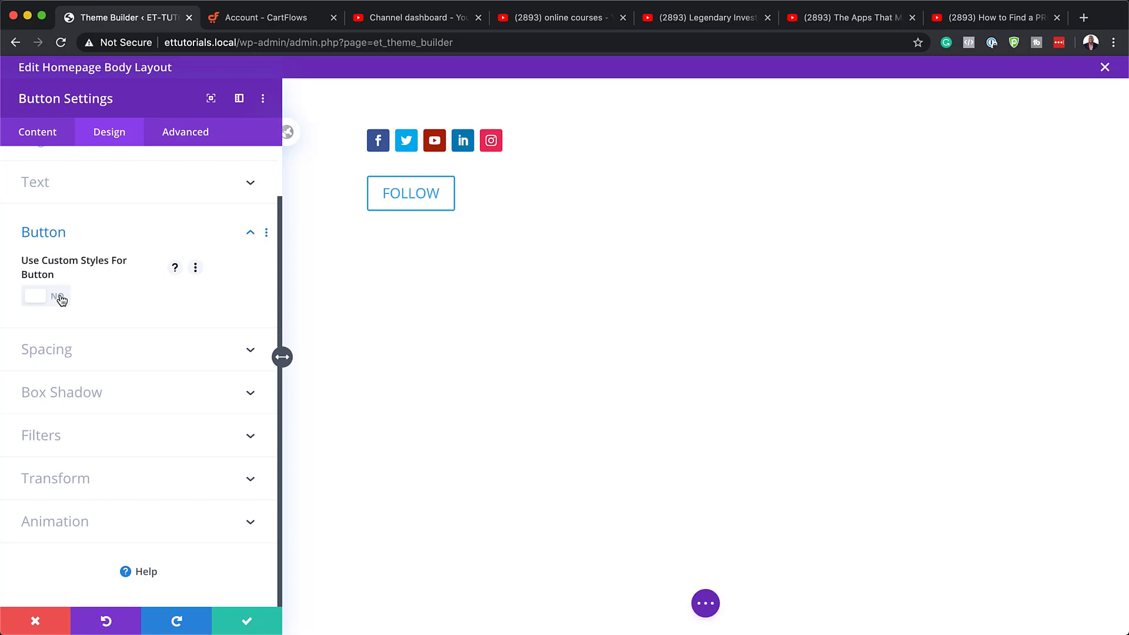
click(61, 300)
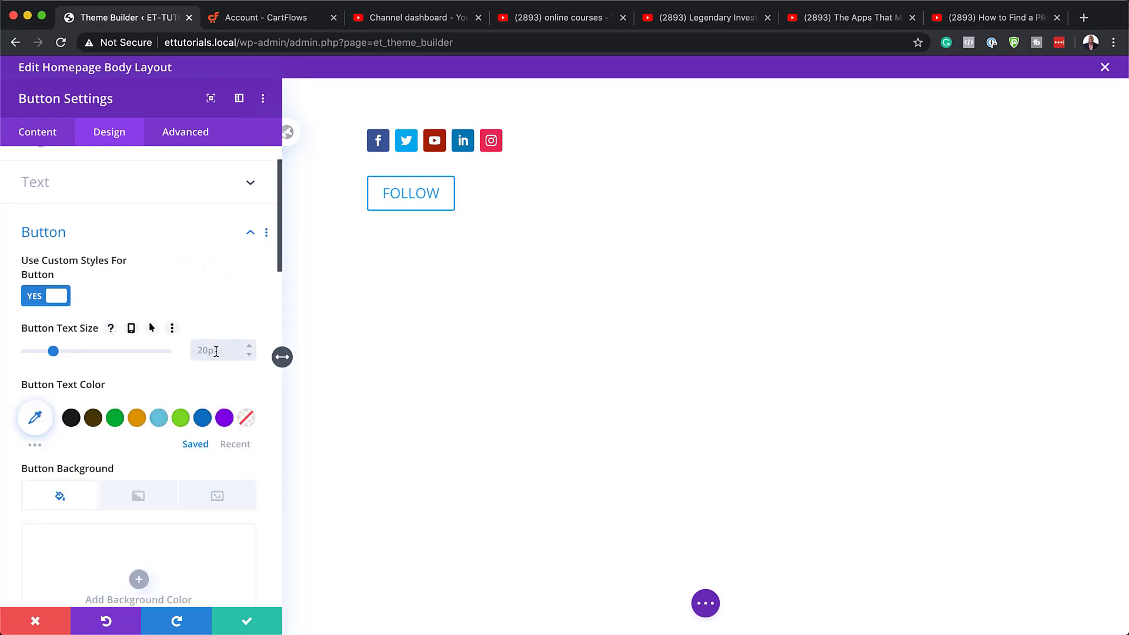
click(216, 351)
text(16px)
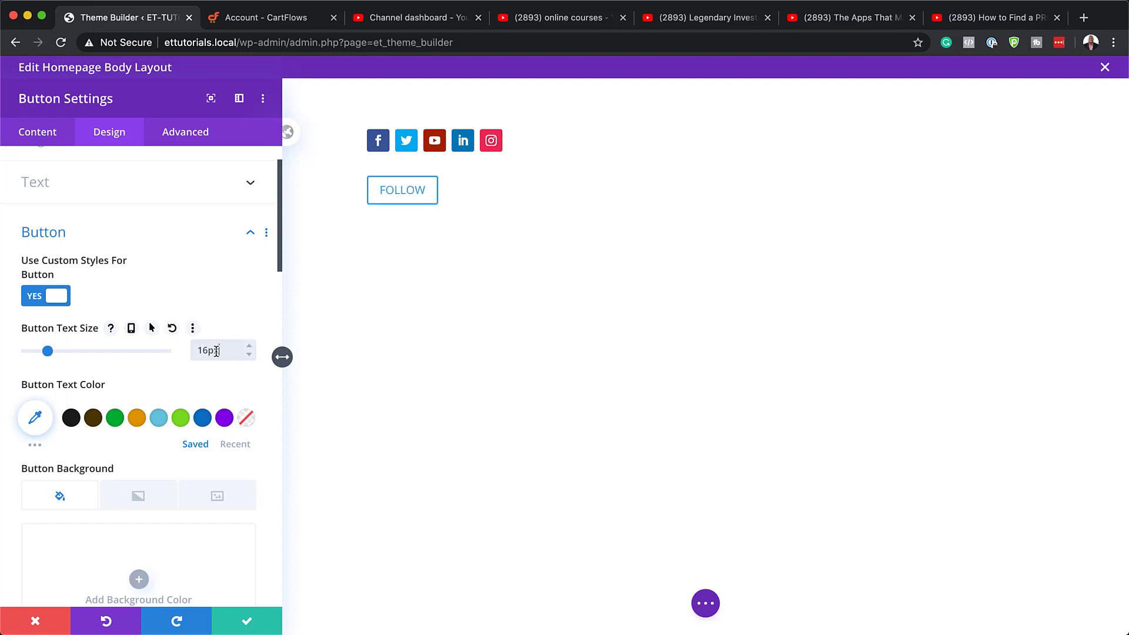
click(37, 419)
click(23, 478)
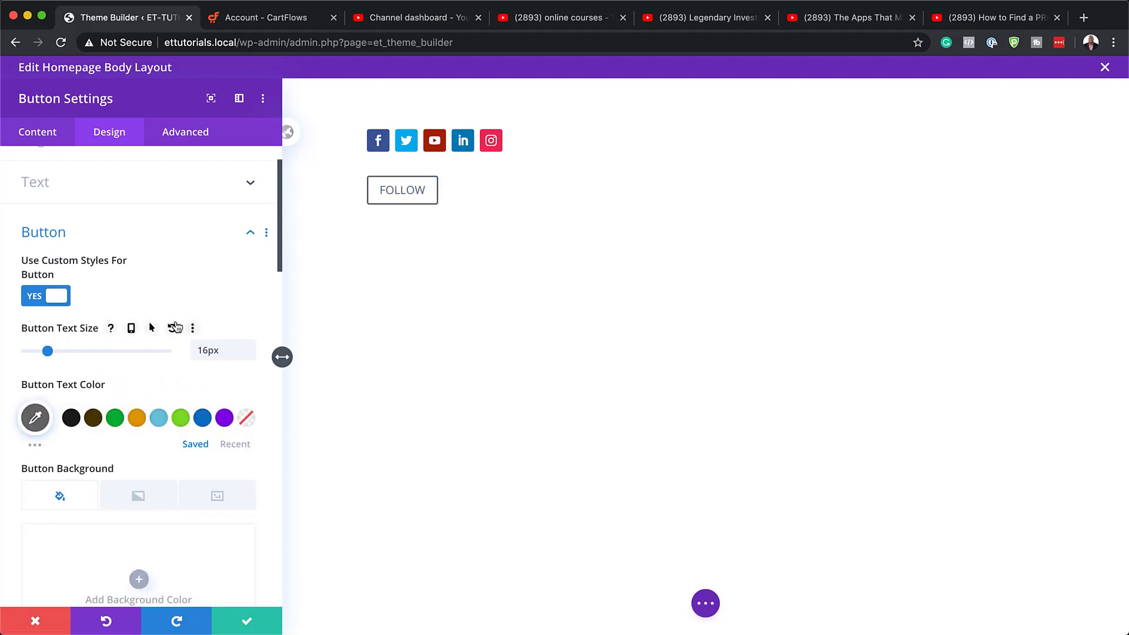
Step: Set the button border width to 0px and its font to Montserrat Bold
scroll(220, 437, down, 2)
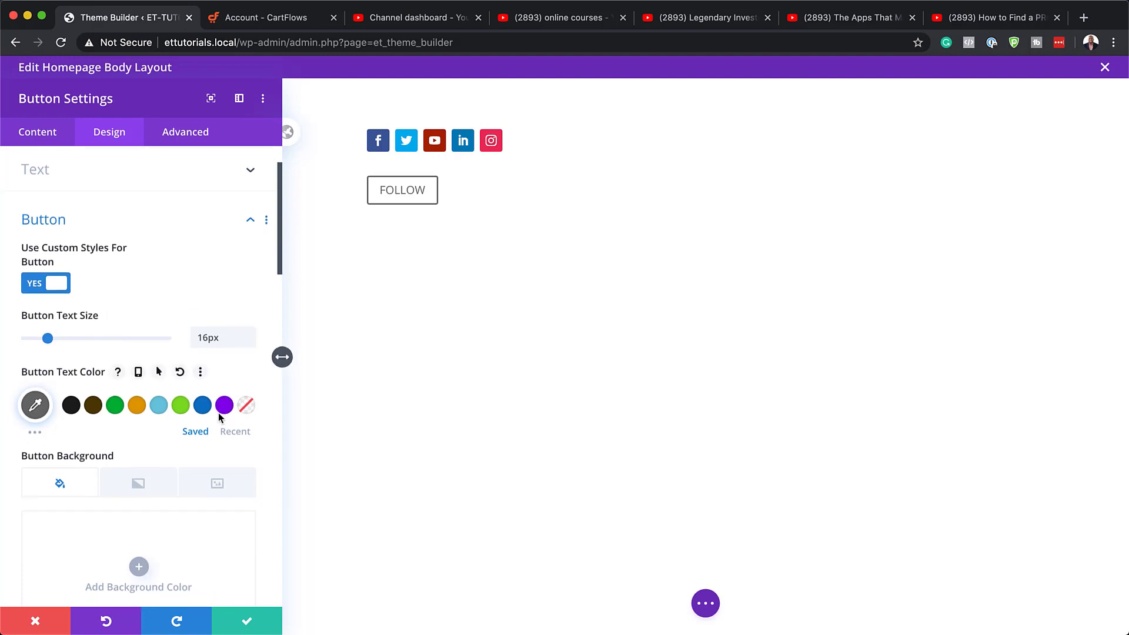
scroll(220, 435, down, 5)
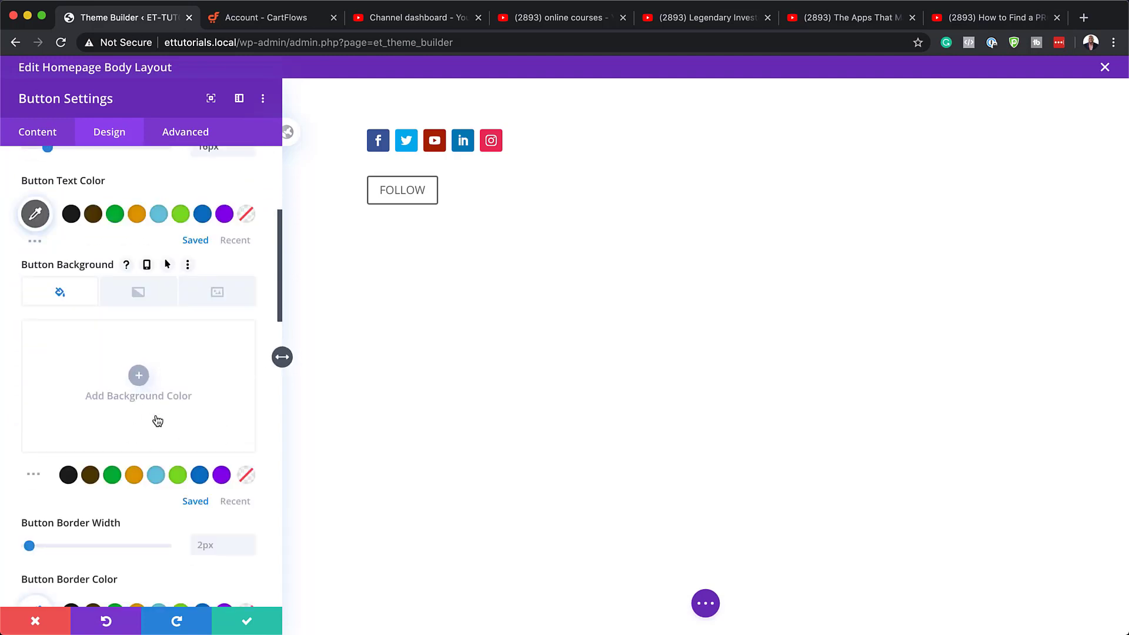
scroll(156, 422, down, 1)
drag(29, 507, 16, 510)
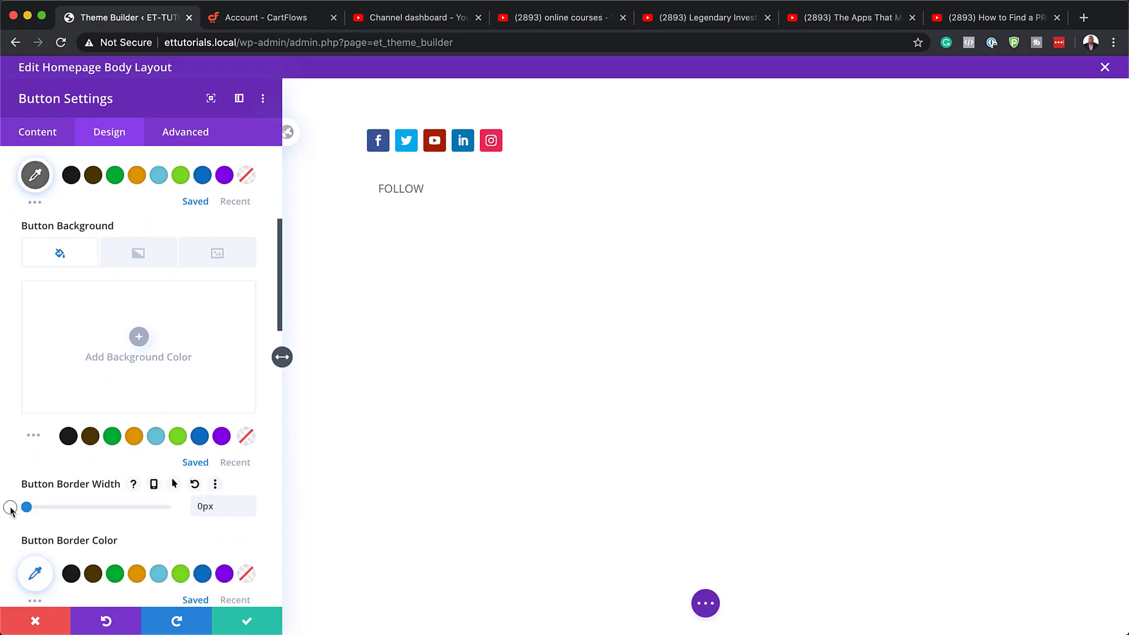
scroll(146, 503, down, 4)
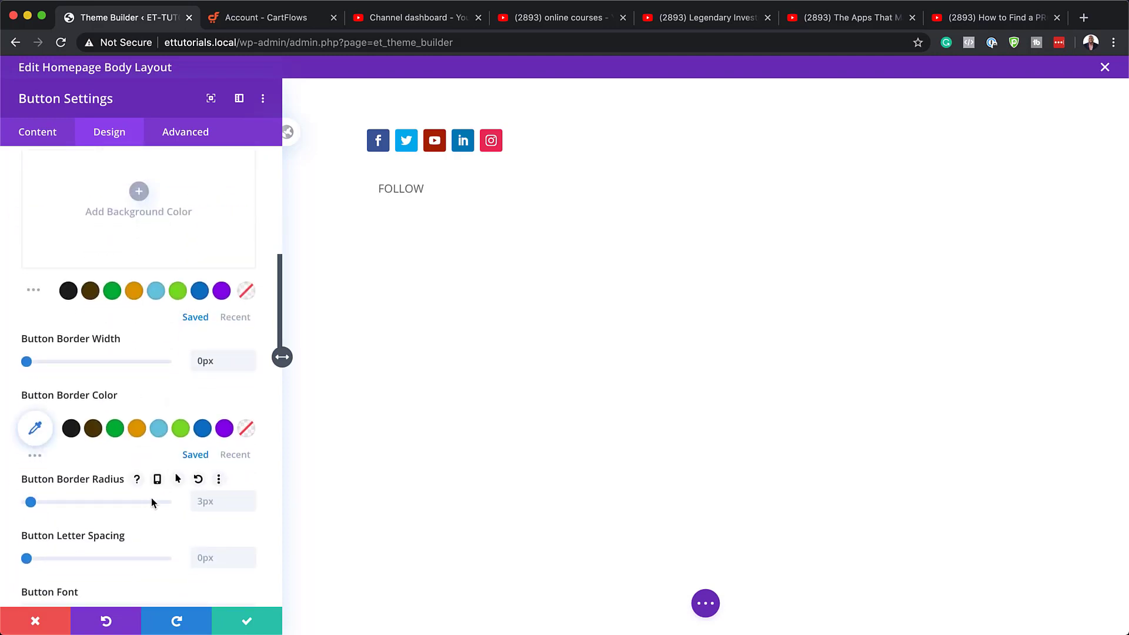
scroll(151, 499, down, 3)
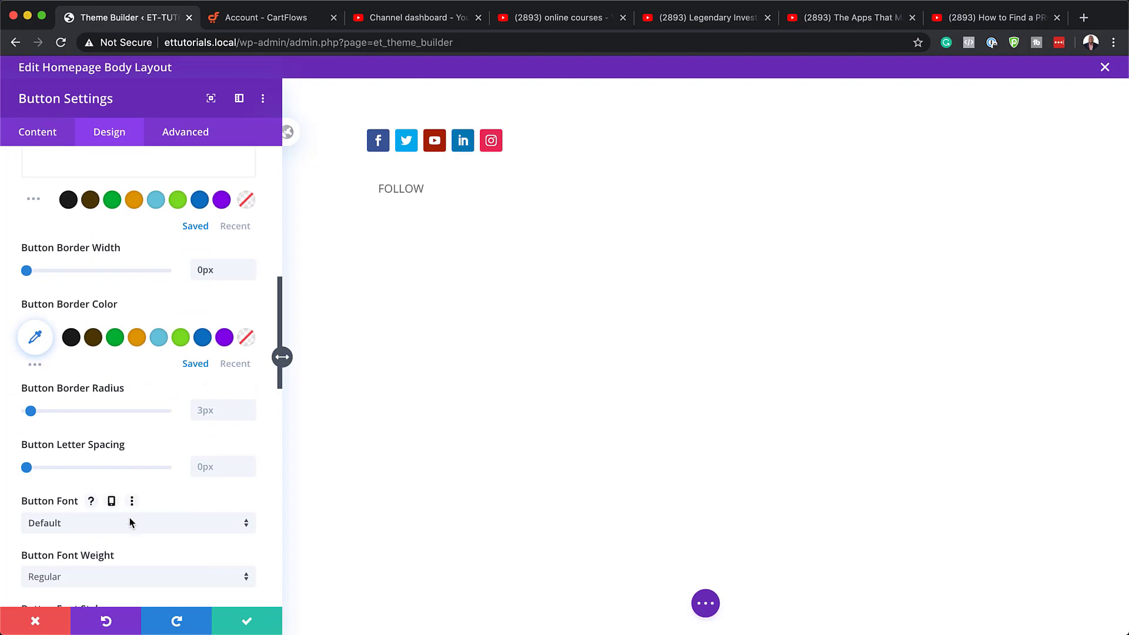
click(131, 522)
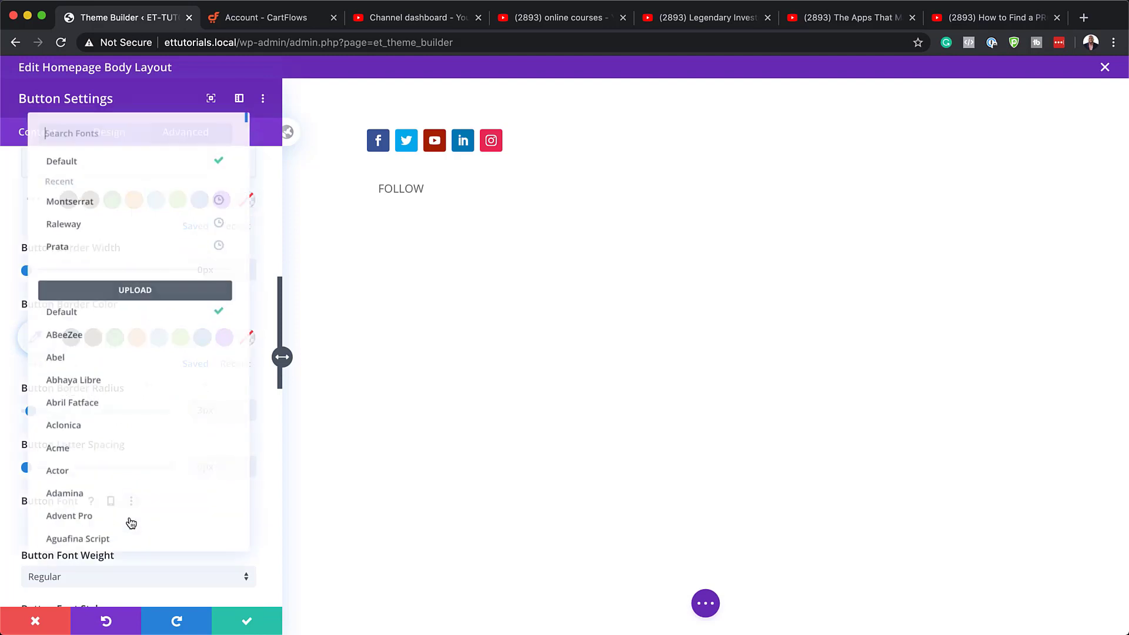
click(88, 193)
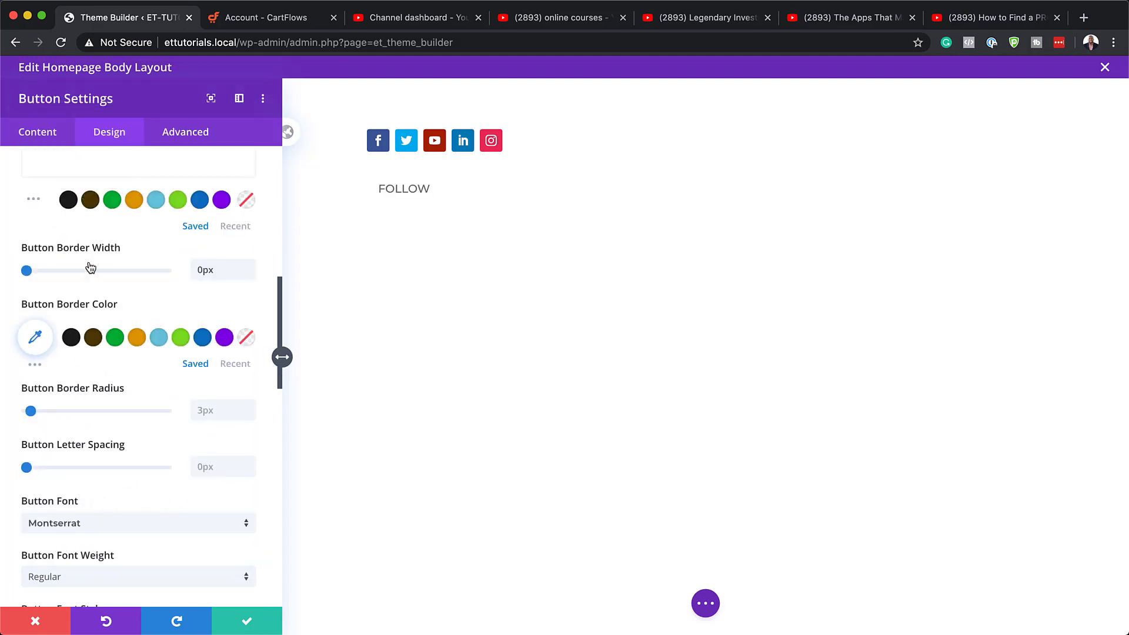
scroll(133, 359, down, 4)
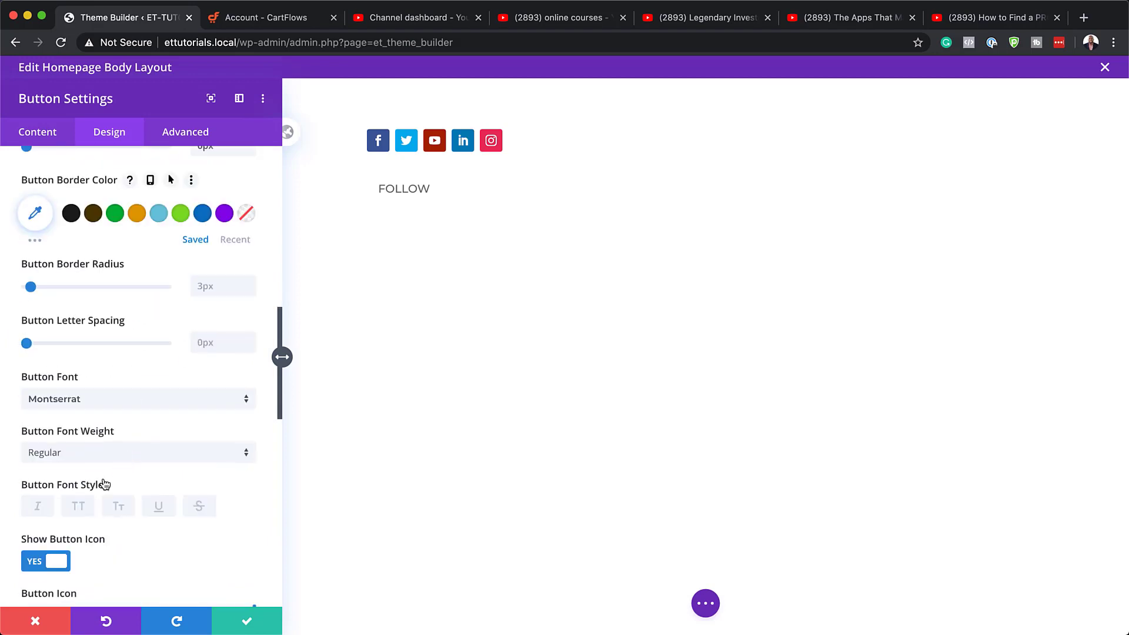
click(101, 454)
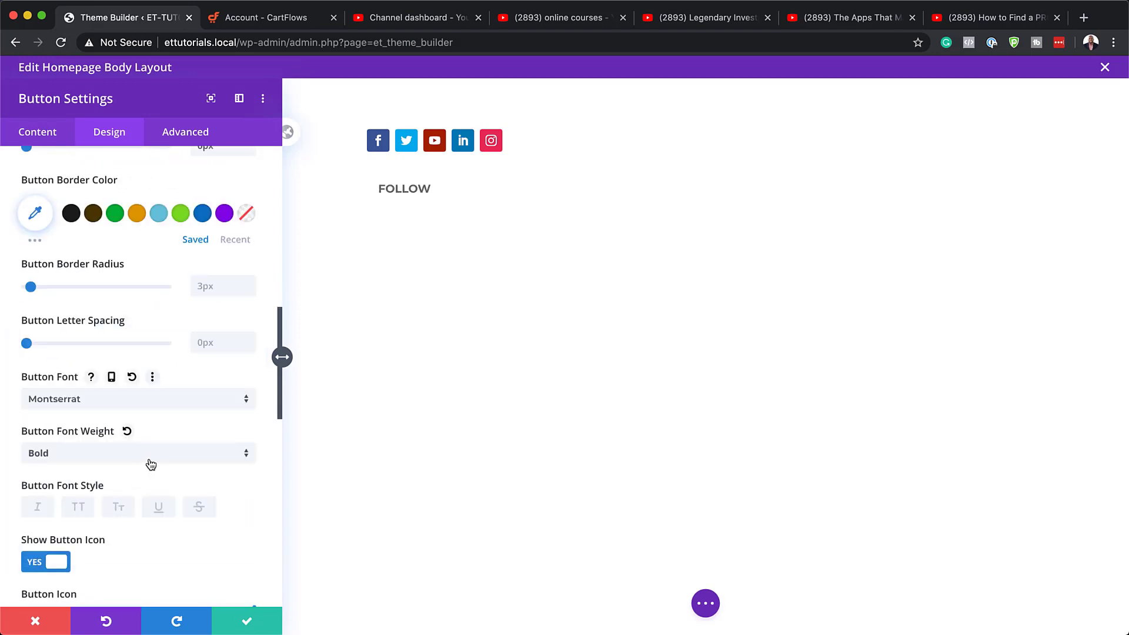
Step: Give the button a right-triangle icon
scroll(220, 537, down, 1)
scroll(220, 538, down, 5)
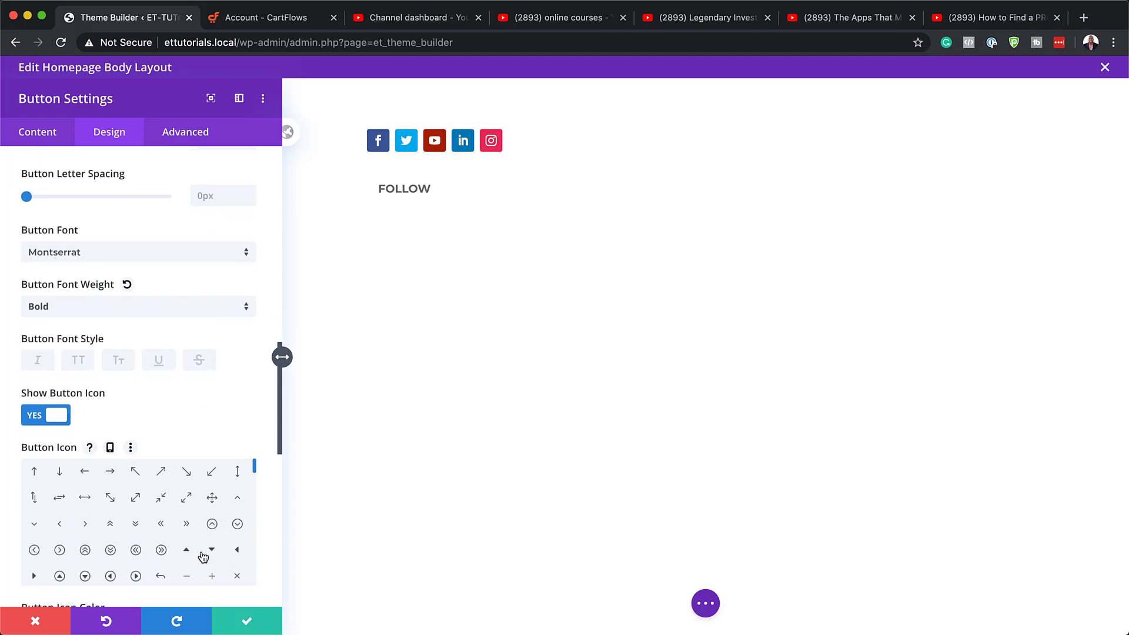
scroll(206, 557, down, 1)
click(34, 568)
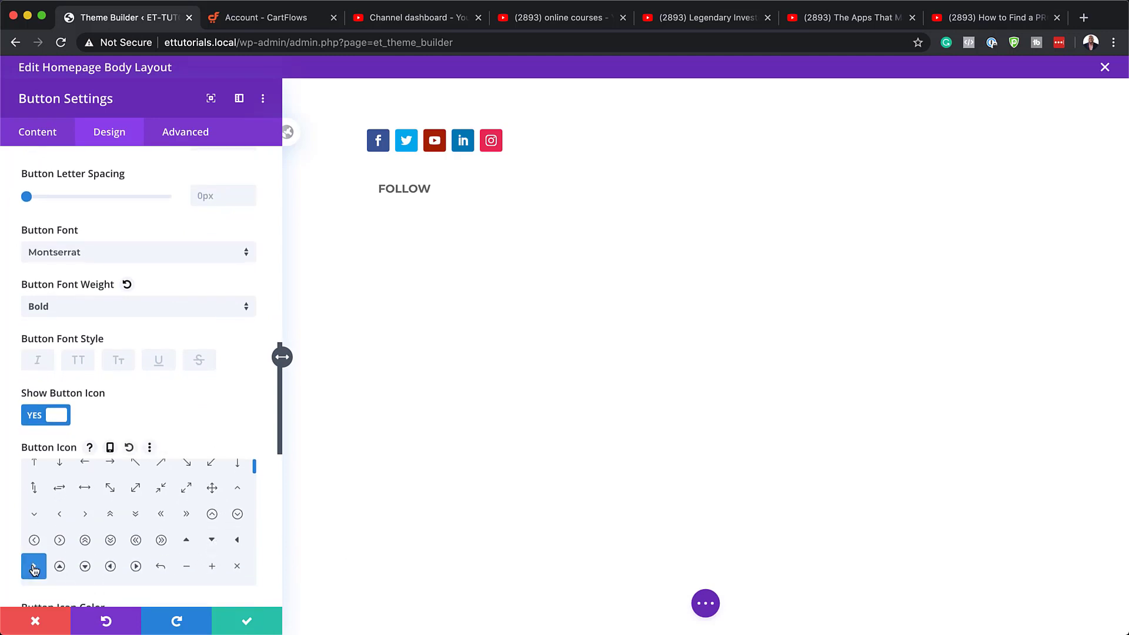
scroll(234, 433, down, 13)
scroll(232, 429, down, 5)
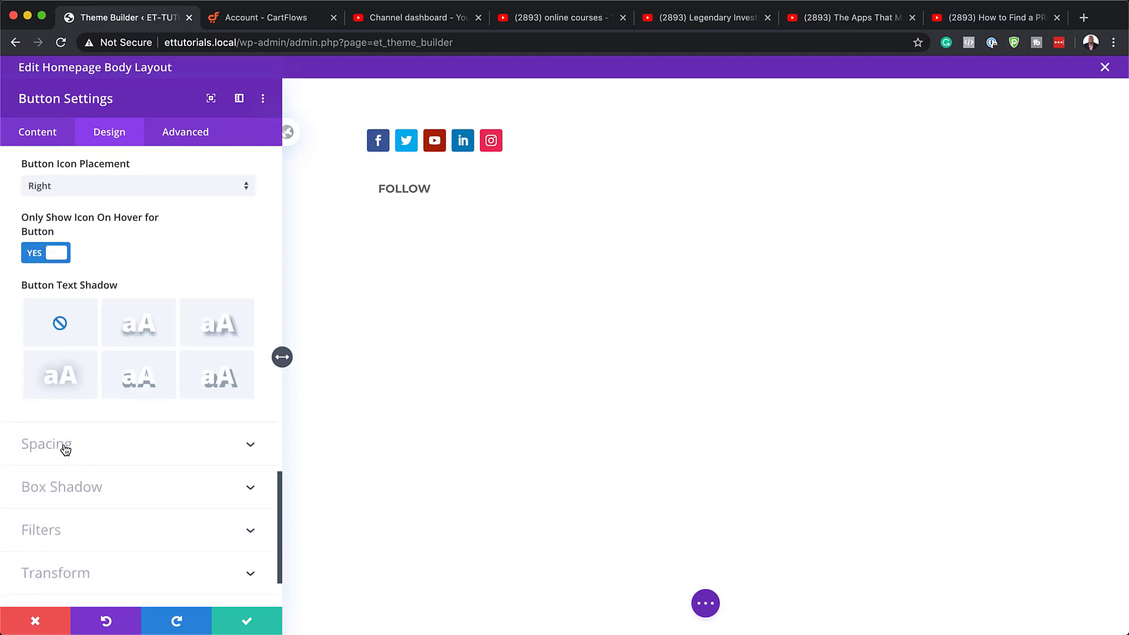
Step: Set the FOLLOW button's left margin to 100% and bottom padding to 100px
click(67, 453)
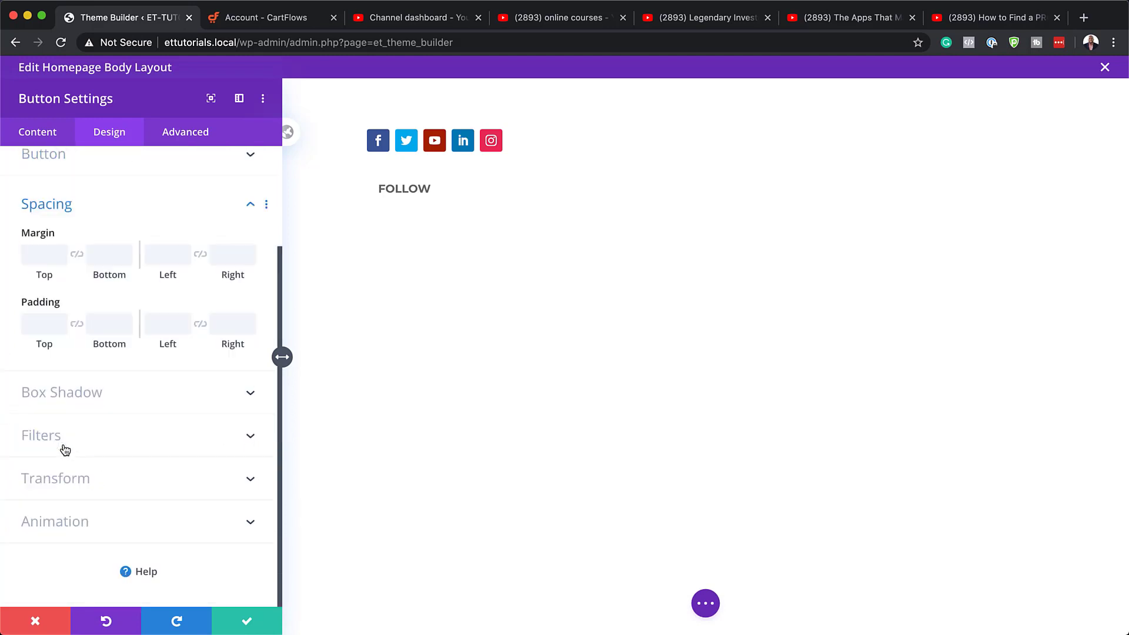
click(167, 262)
text(100)
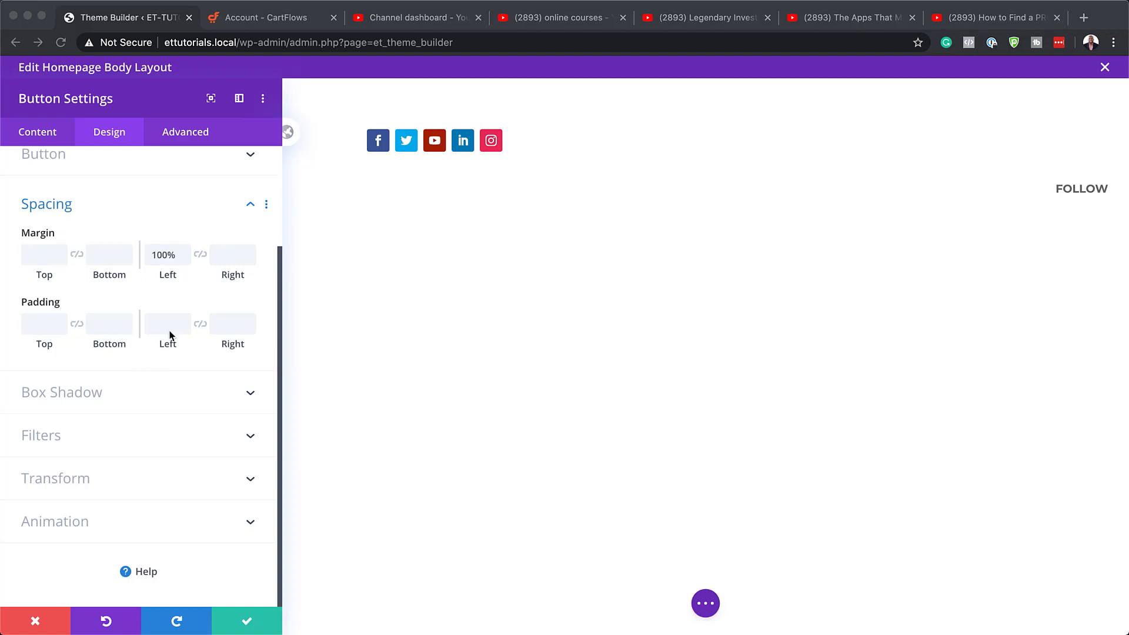
click(106, 325)
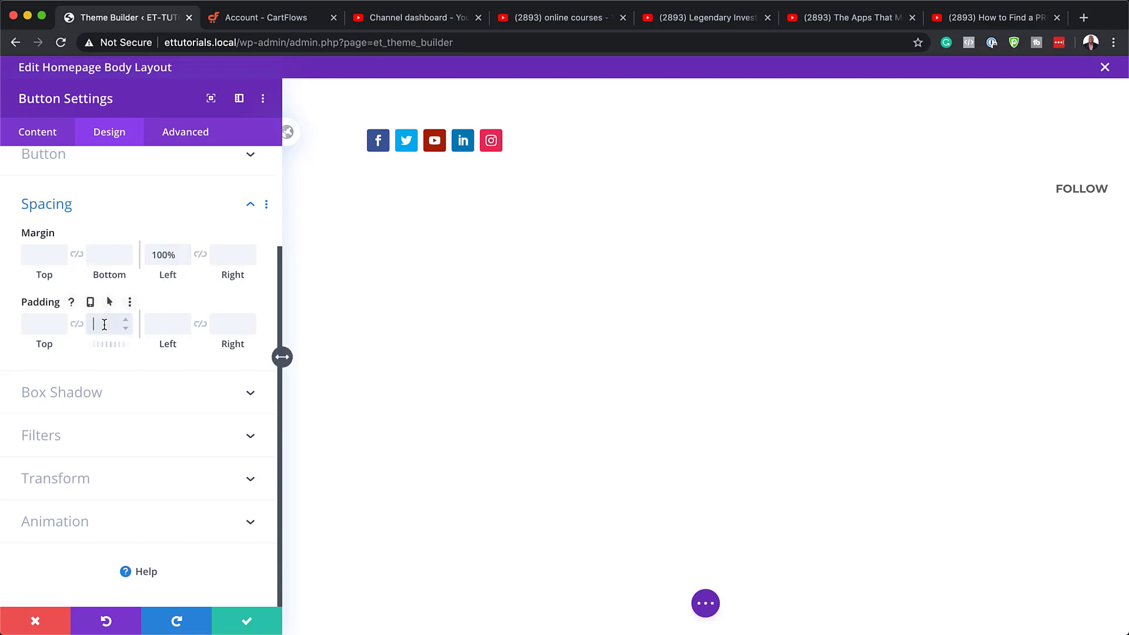
text(100px)
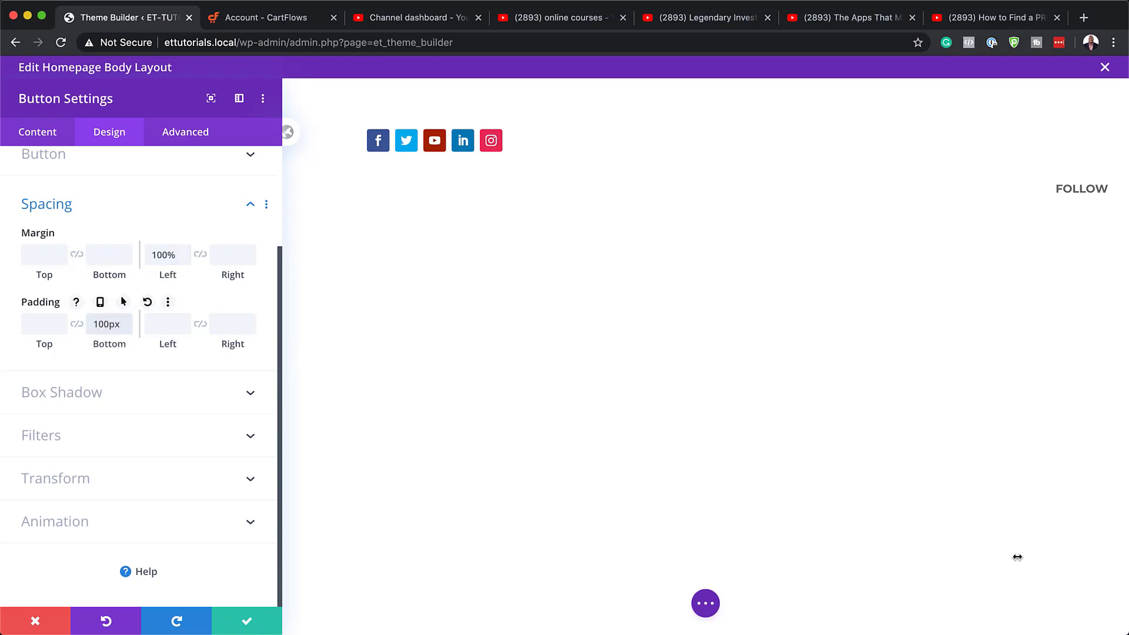
Step: Set the Follow button to Absolute position at the top-left location and close its settings
click(200, 138)
click(65, 412)
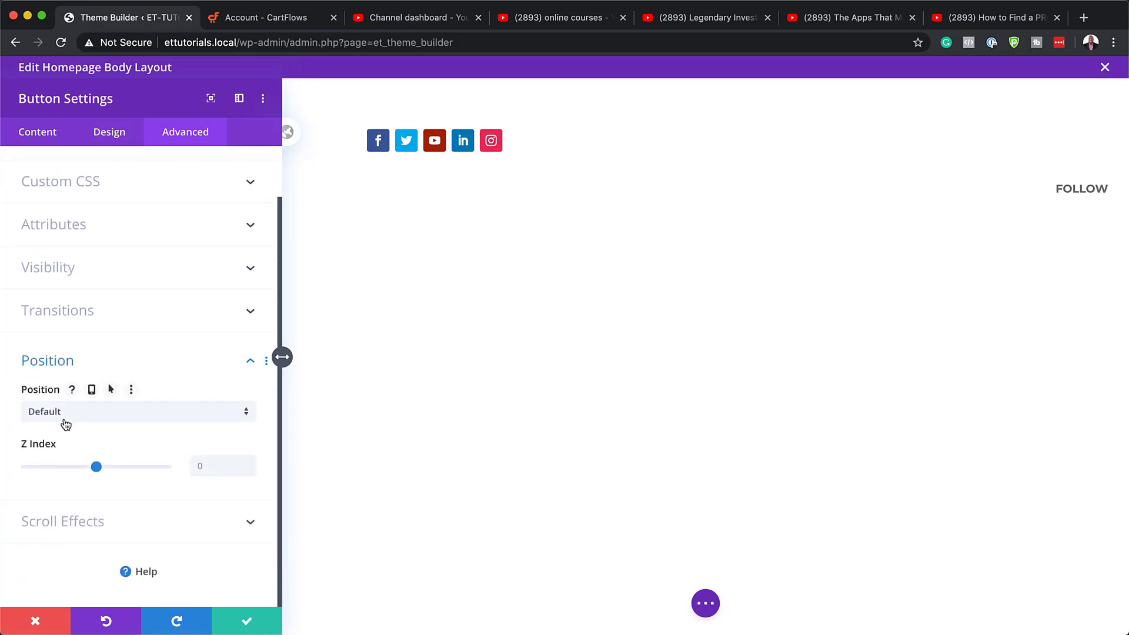
click(76, 415)
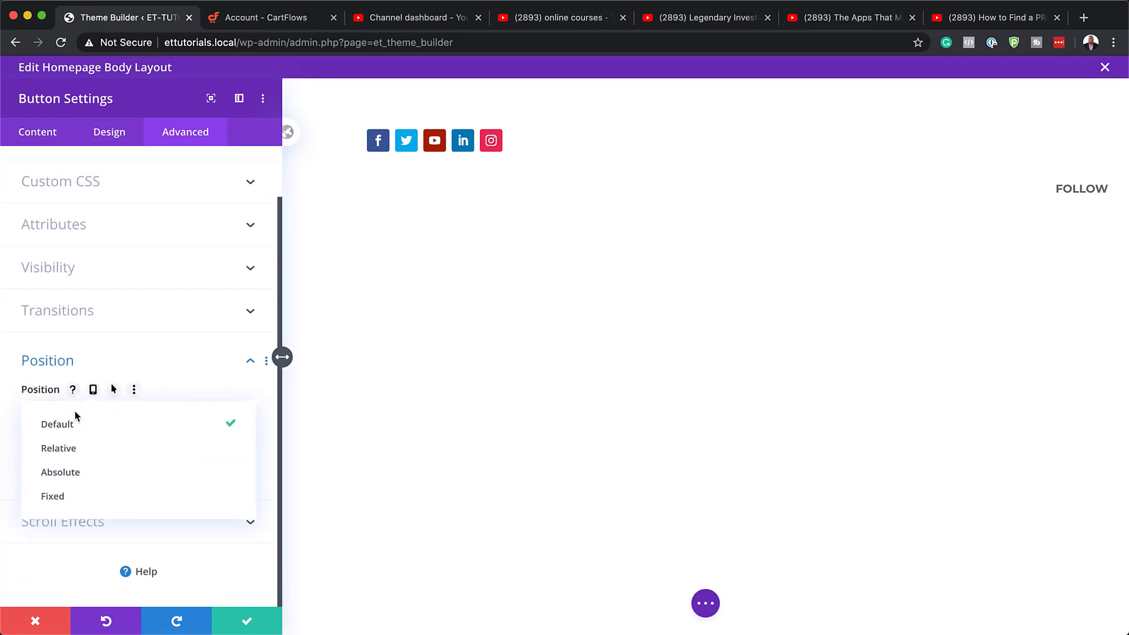
click(76, 474)
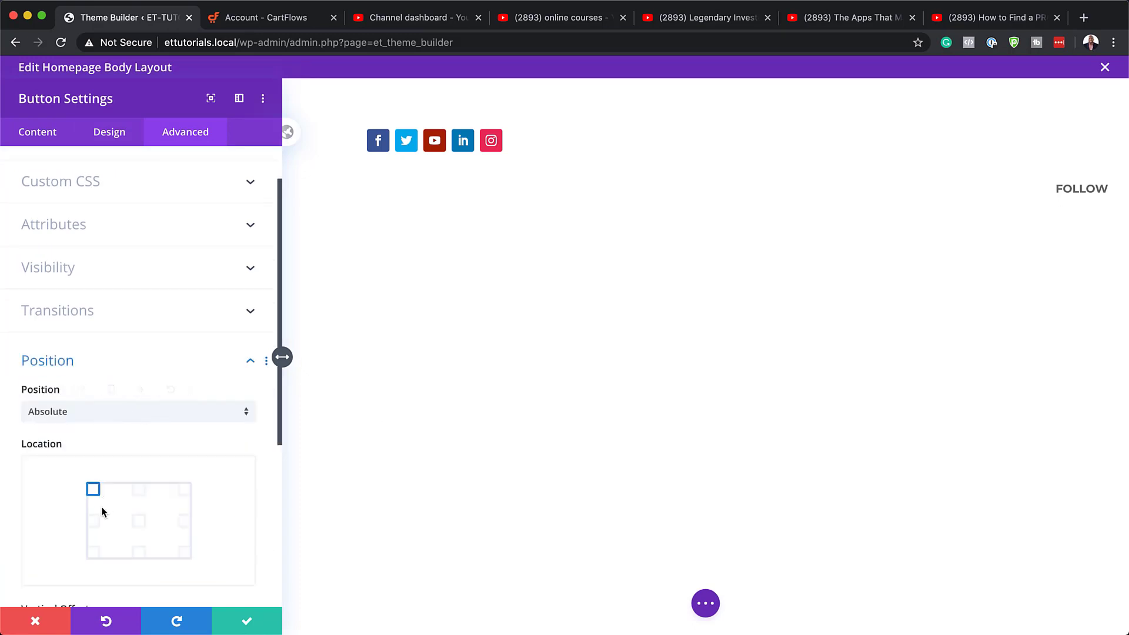
click(92, 521)
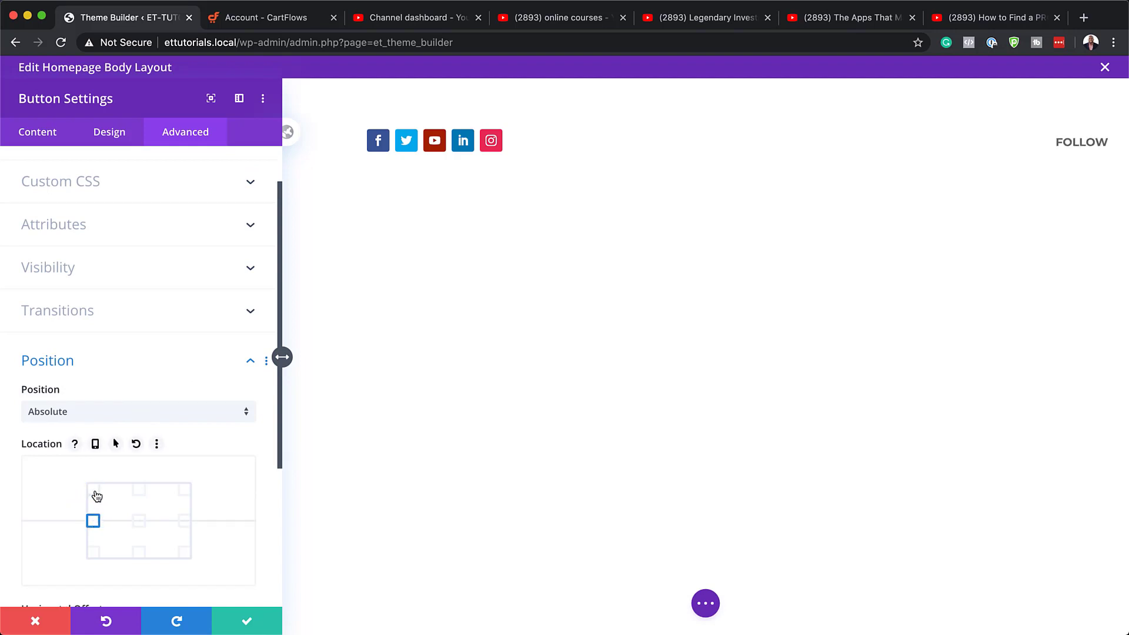
click(95, 493)
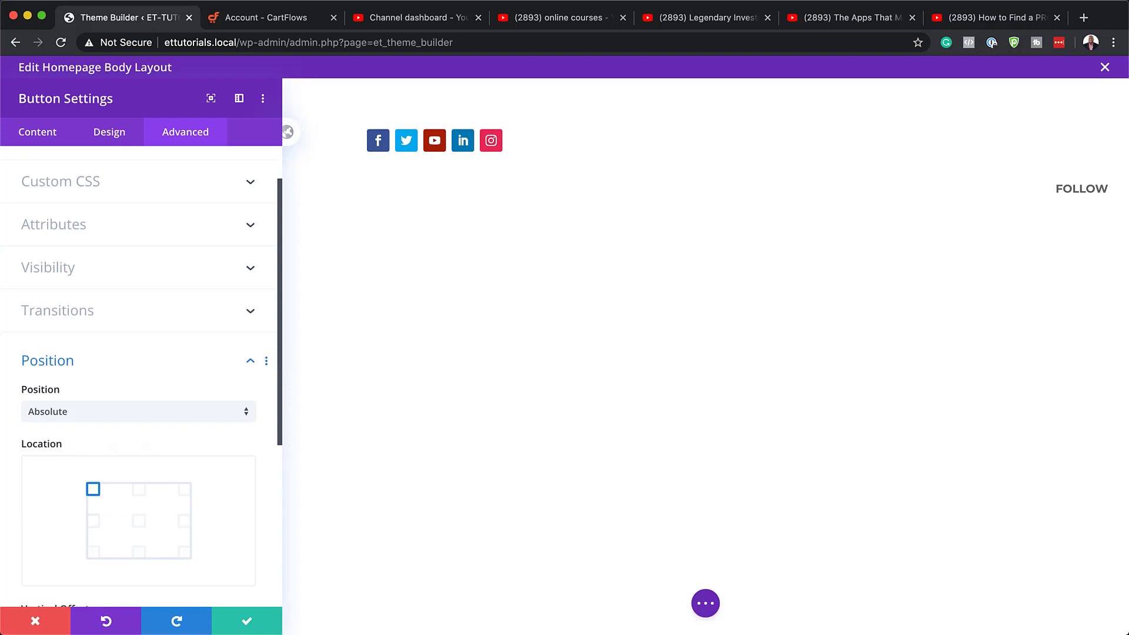
key(Escape)
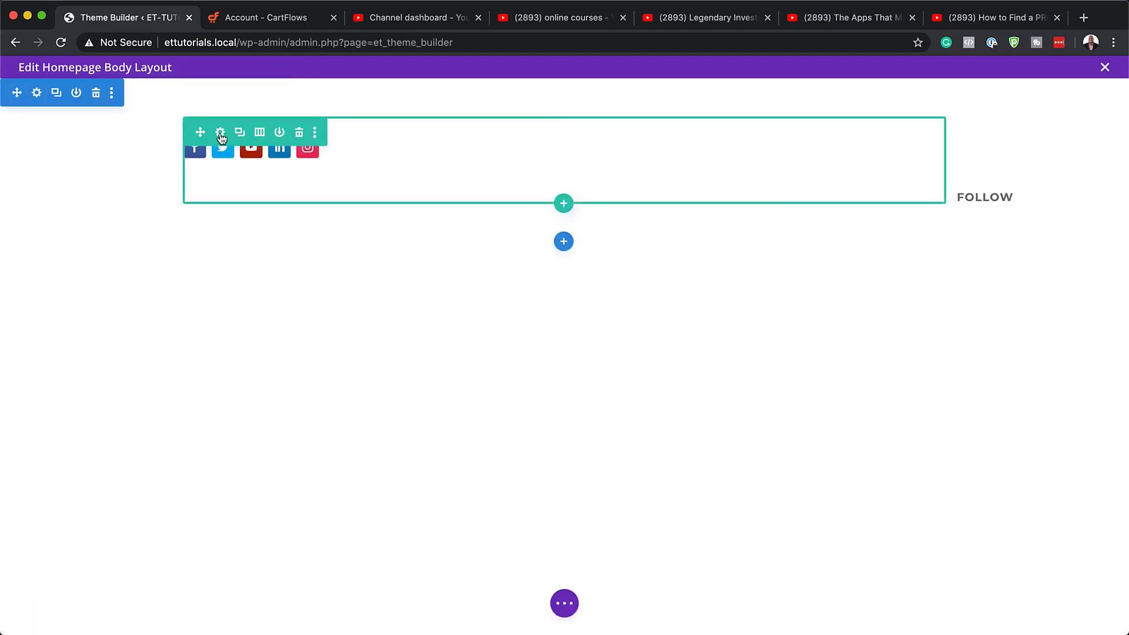
Step: Give the social icons row a white background colour
click(220, 134)
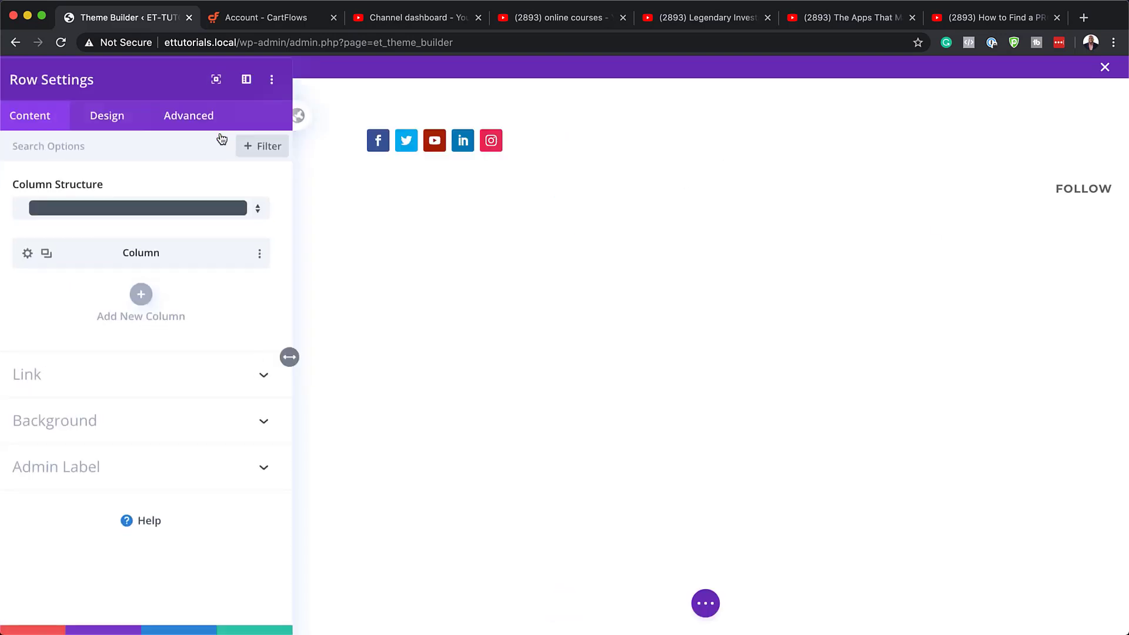
click(97, 419)
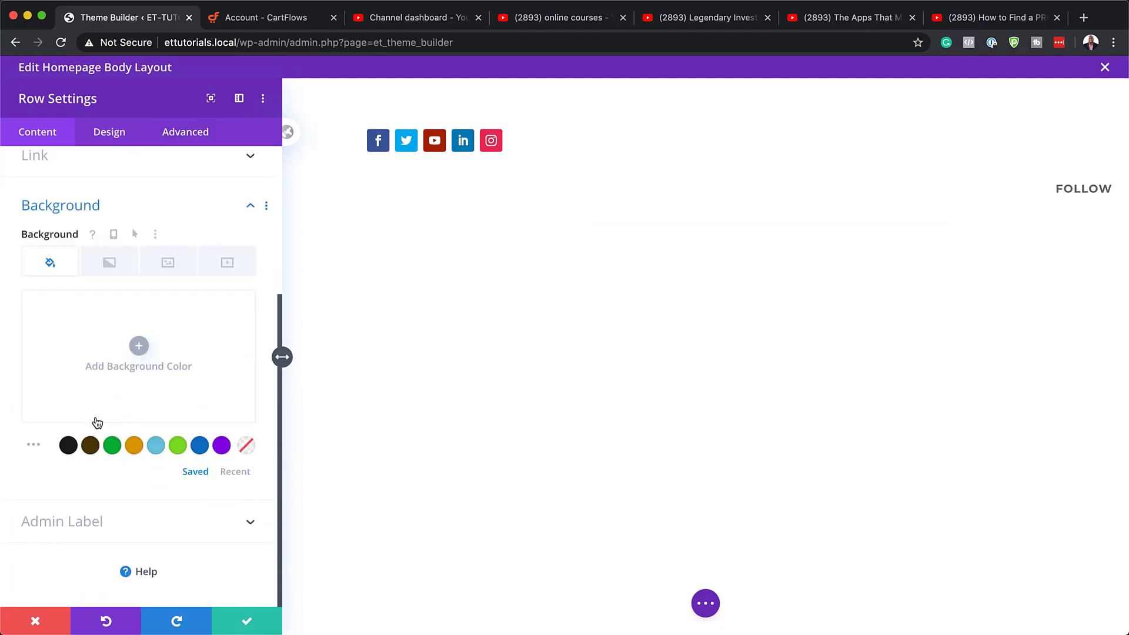
click(139, 346)
drag(103, 357, 12, 285)
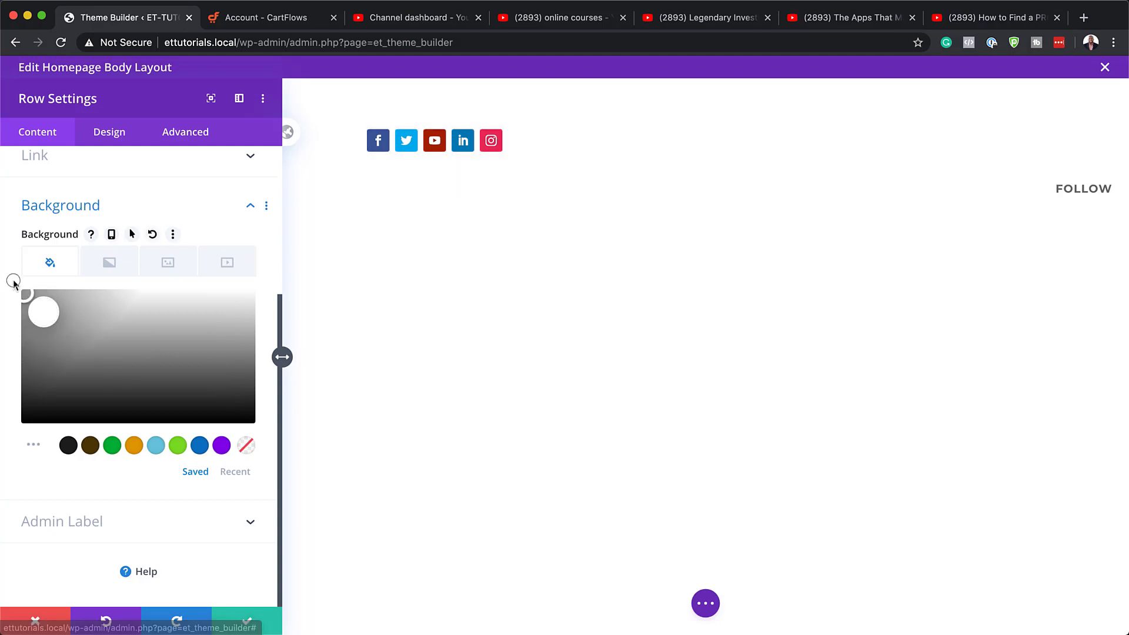
click(14, 279)
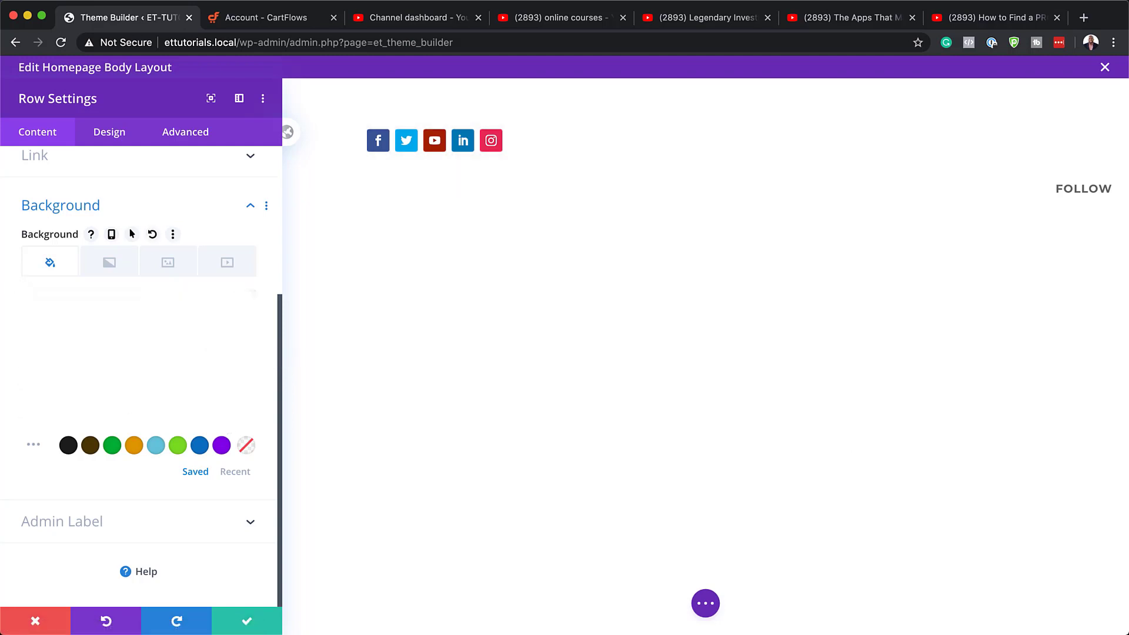
Step: Set the row's custom gutter width to 1, width to 100% and max width to 64px
click(119, 135)
click(56, 202)
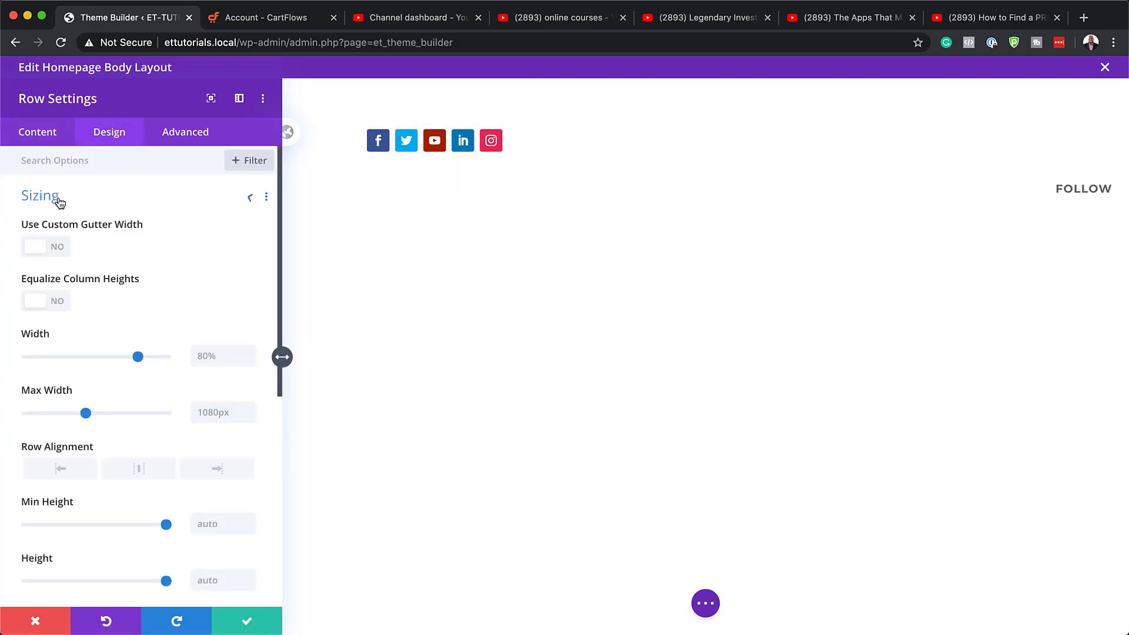
click(60, 249)
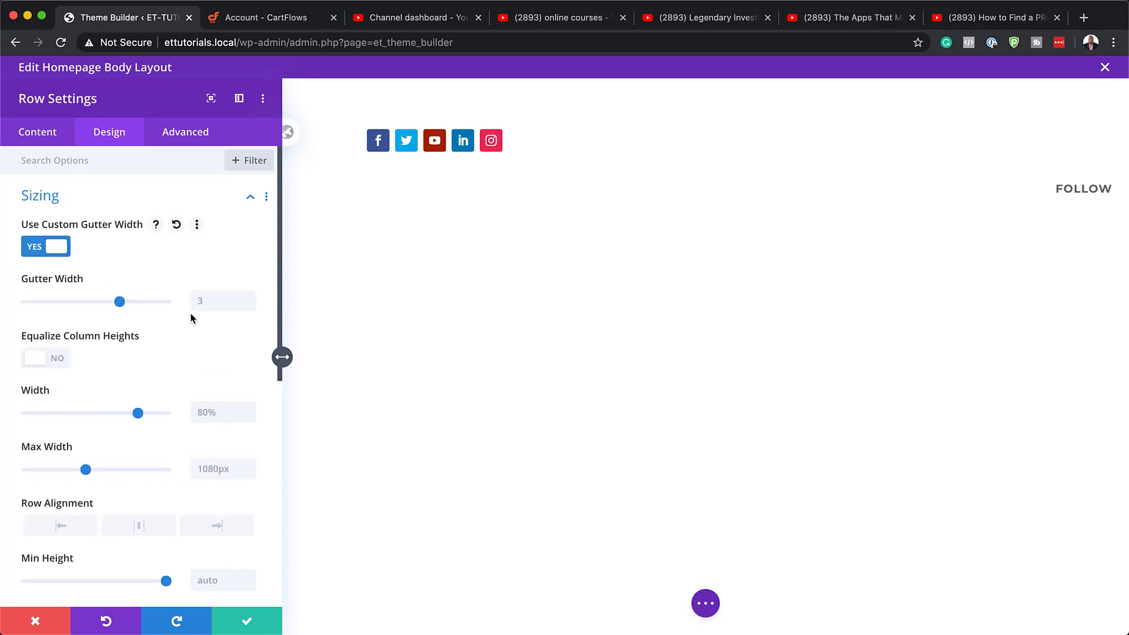
drag(117, 302, 26, 302)
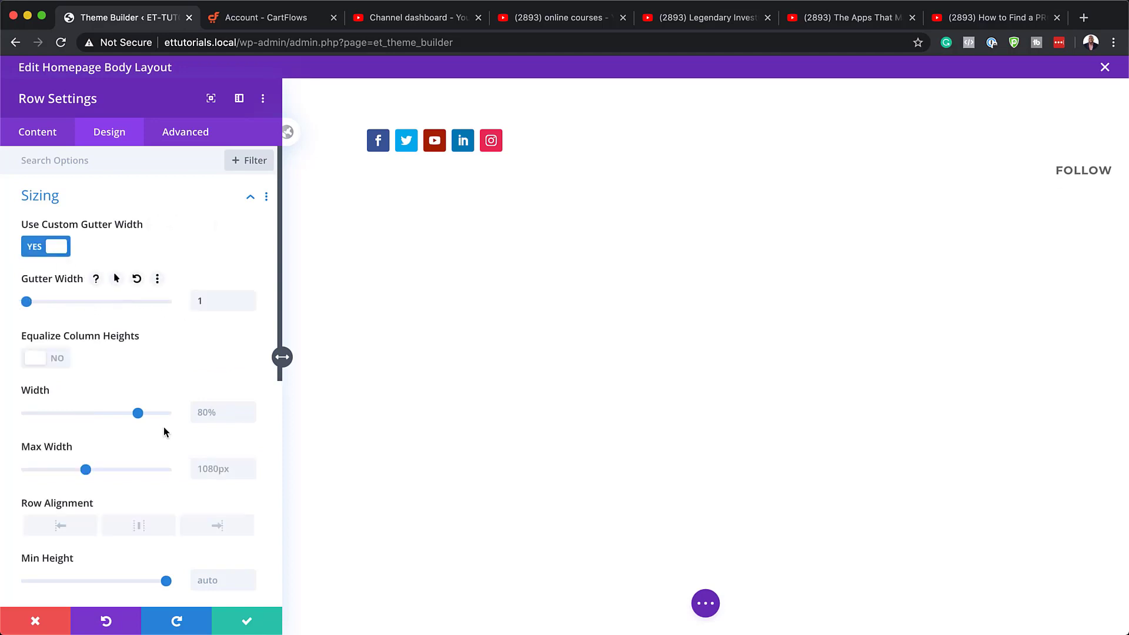
drag(138, 413, 188, 418)
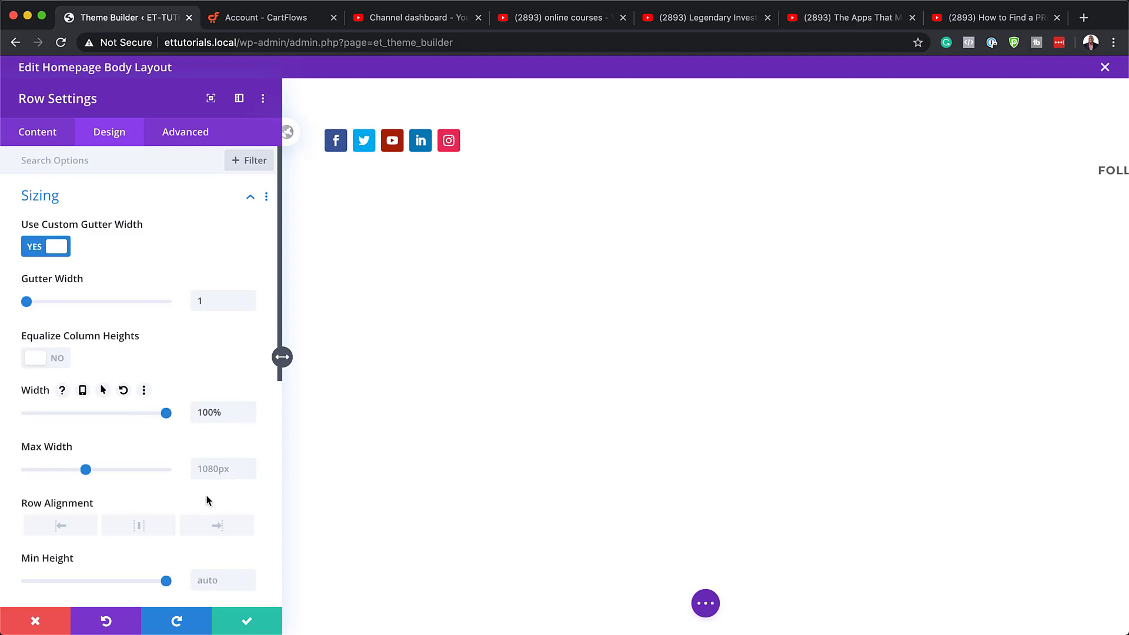
click(210, 471)
text(64)
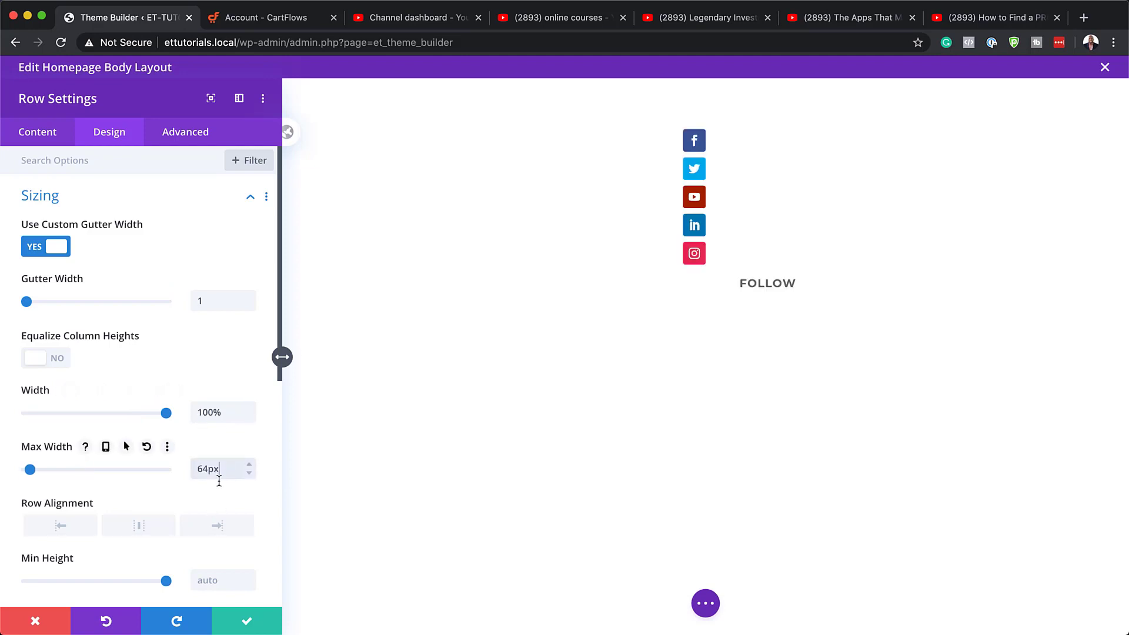
scroll(164, 517, down, 3)
scroll(166, 520, down, 4)
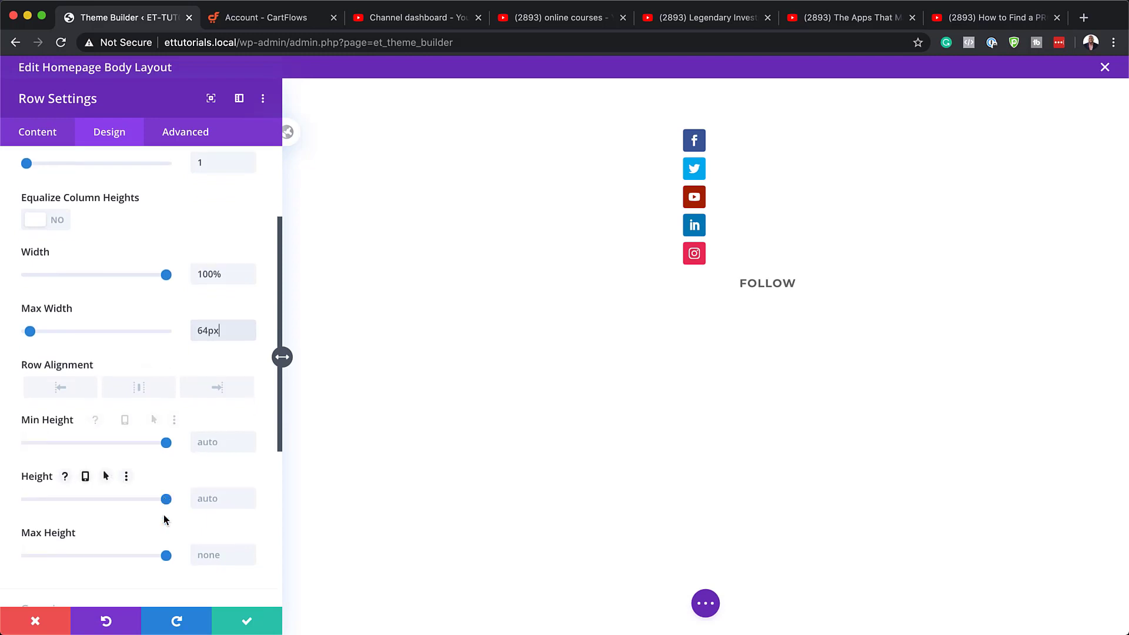
Step: Set the row's bottom and left padding to 16
click(65, 523)
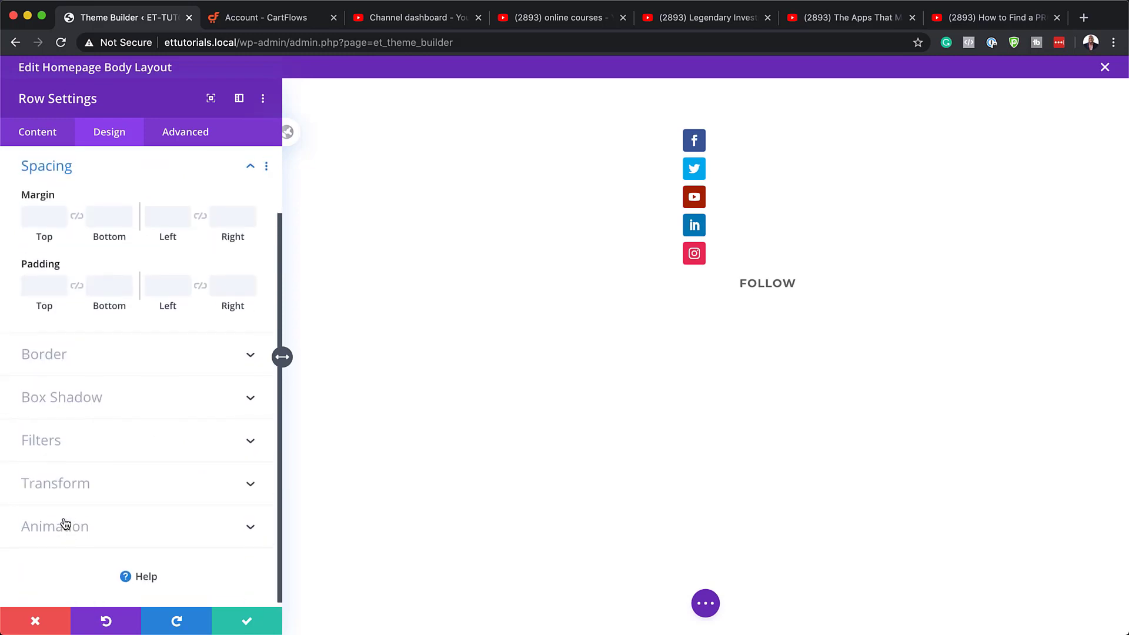
click(39, 291)
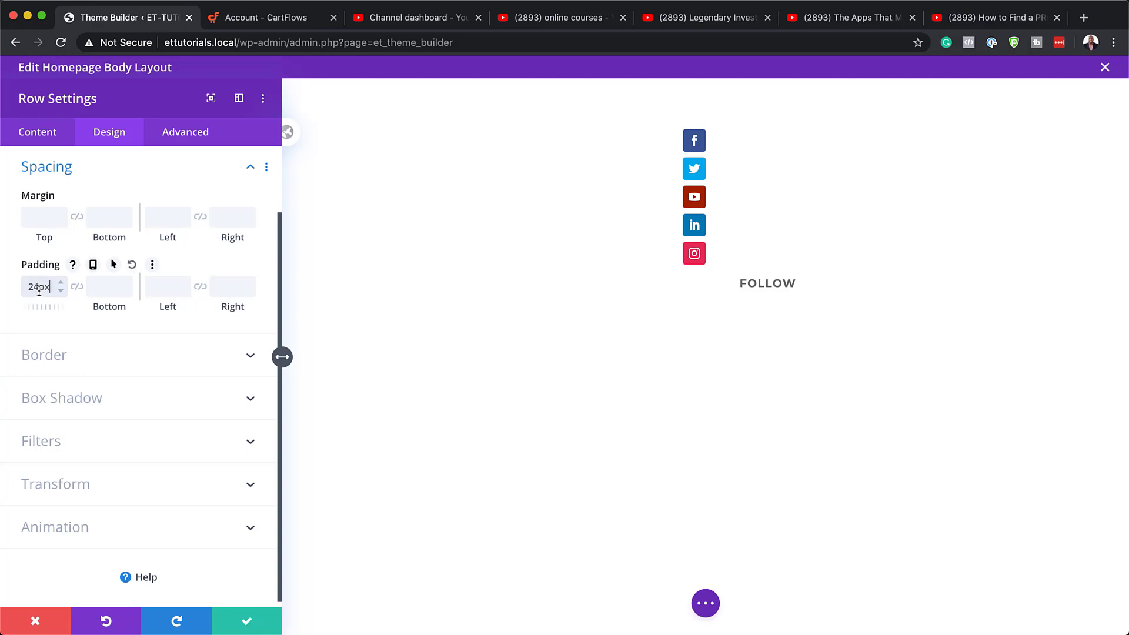
click(106, 287)
text(16)
click(170, 286)
text(16)
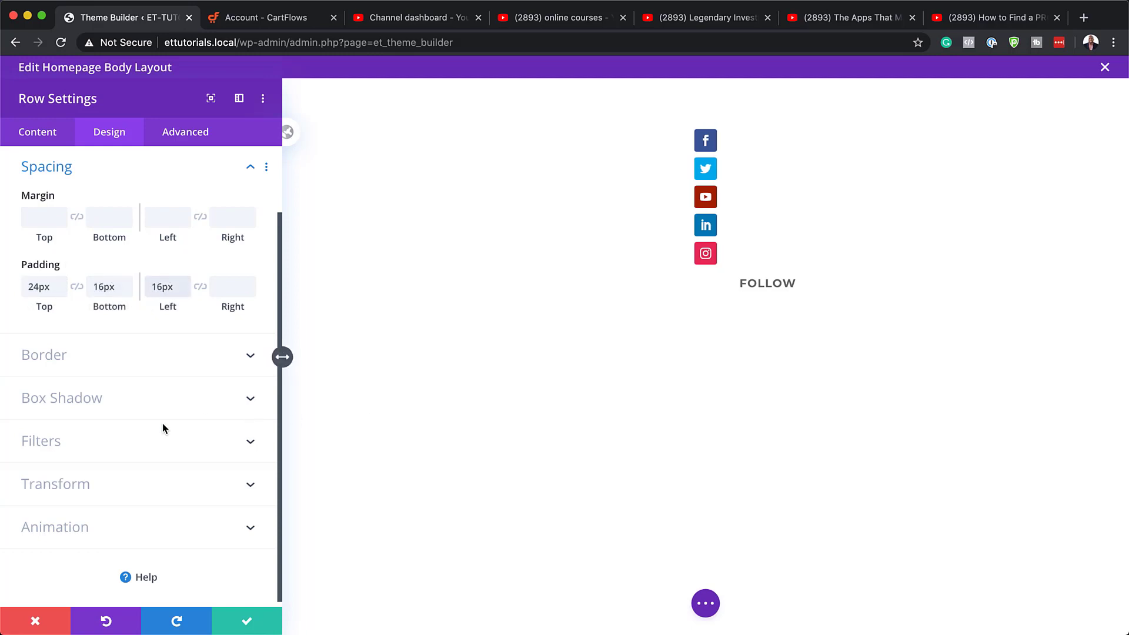
Step: Add a drop shadow to the row with a 30px blur
click(99, 398)
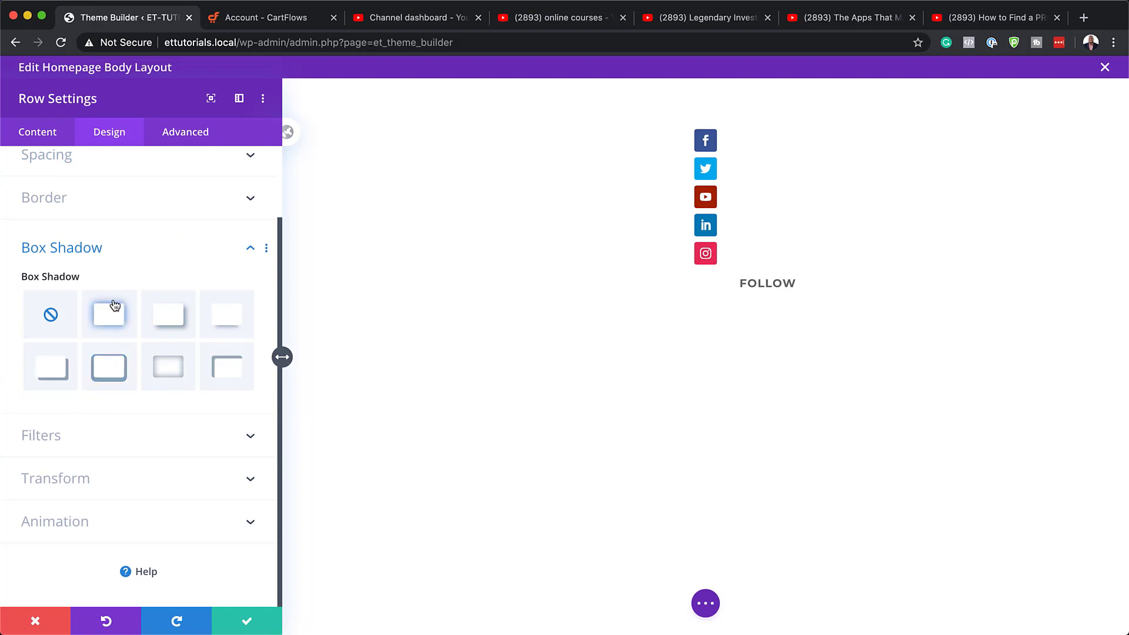
click(110, 318)
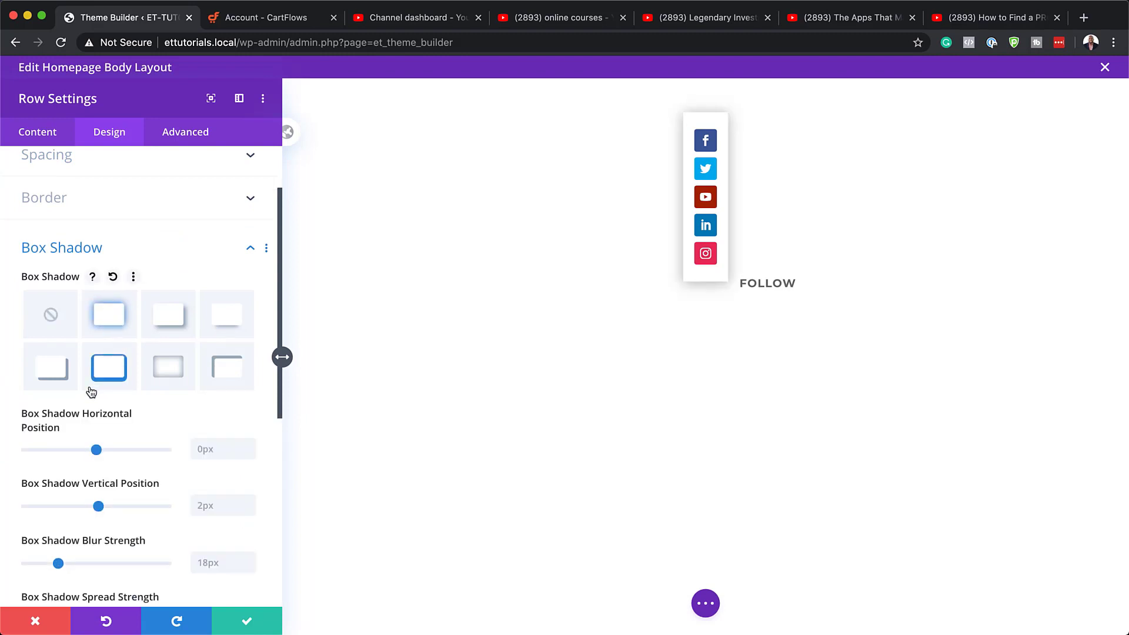
scroll(91, 392, down, 3)
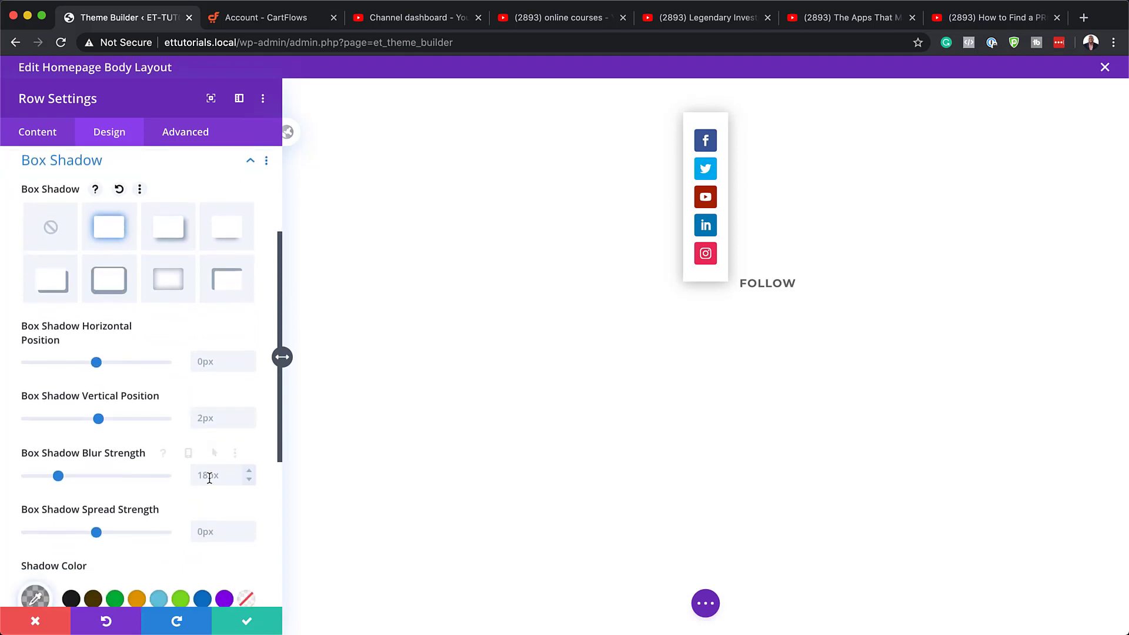
click(211, 478)
text(30px)
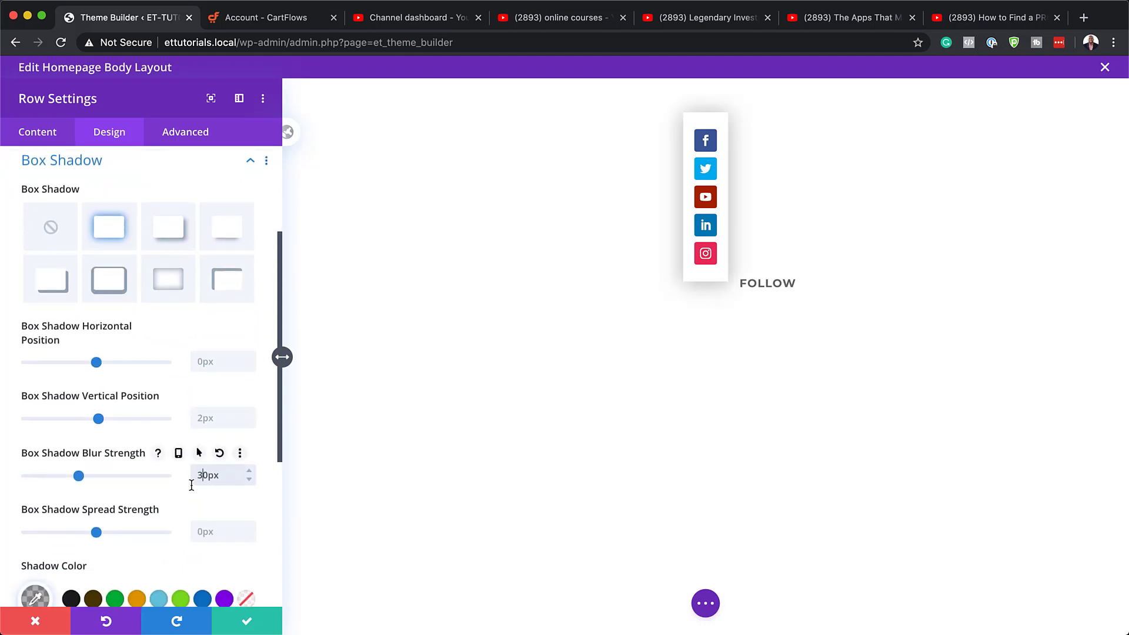
scroll(153, 458, down, 4)
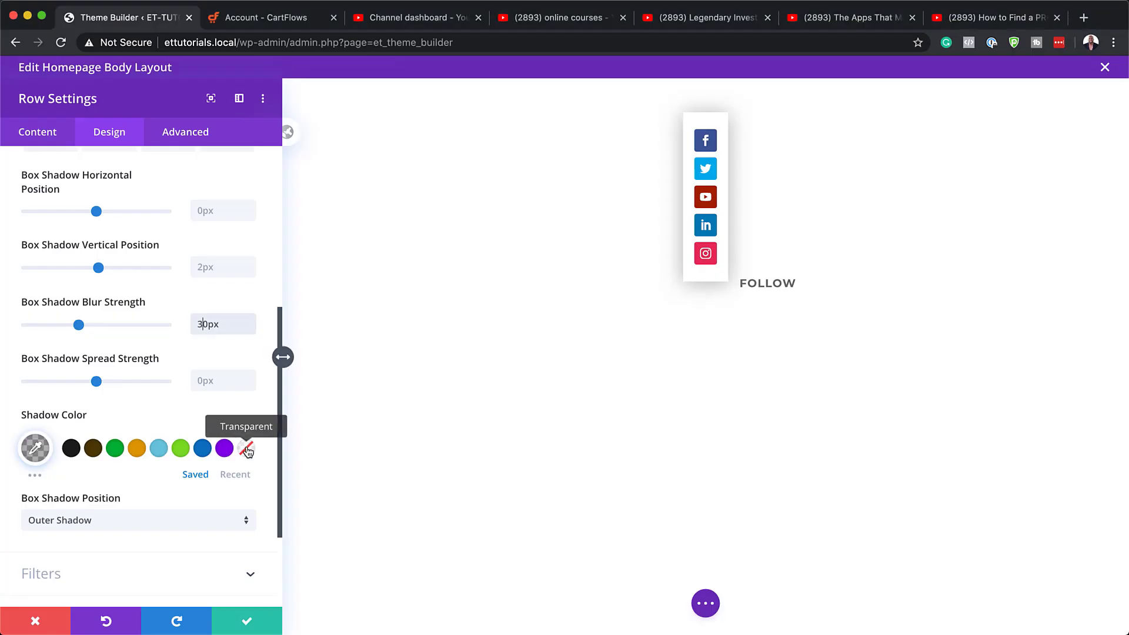
Step: Make the shadow transparent normally and rgba(0,0,0,0.2) on hover, then preview both states
click(246, 450)
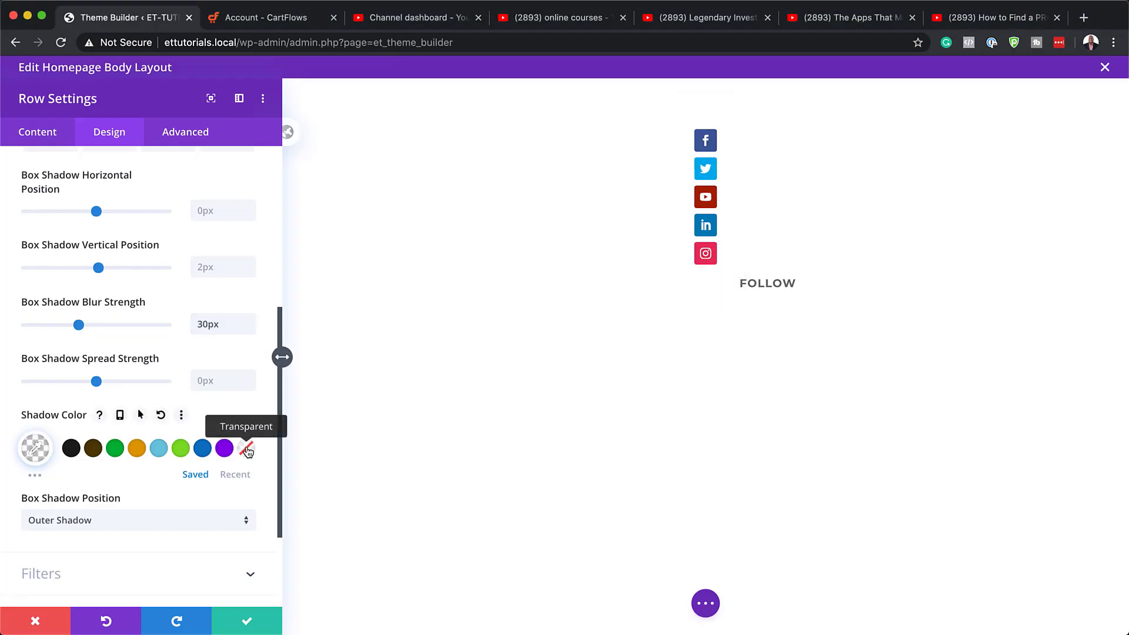
click(141, 415)
click(203, 446)
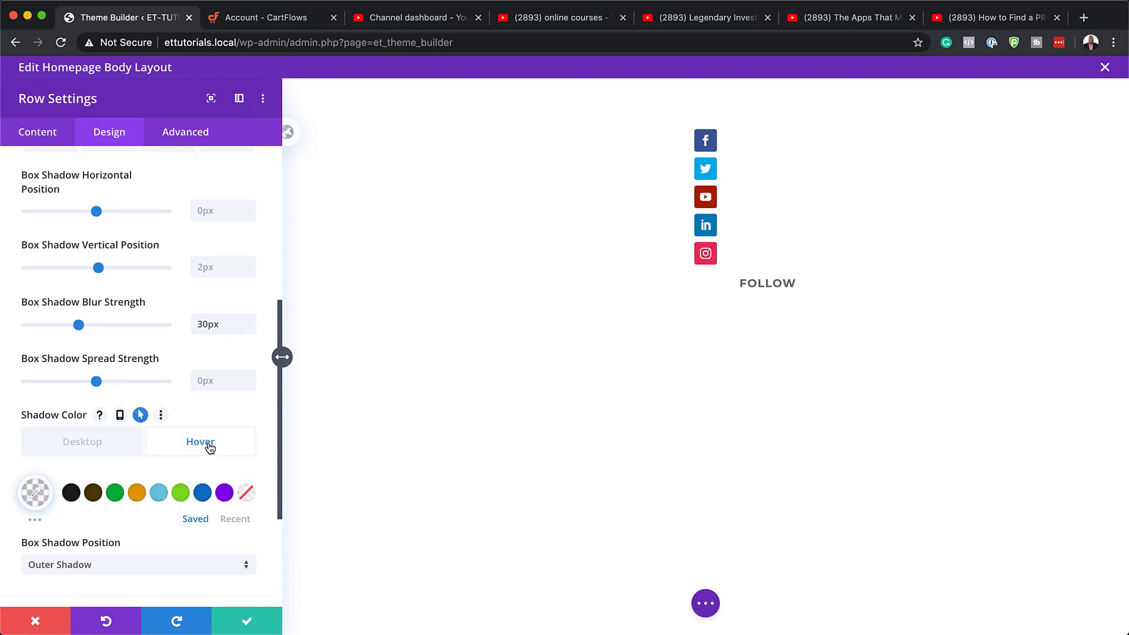
click(35, 493)
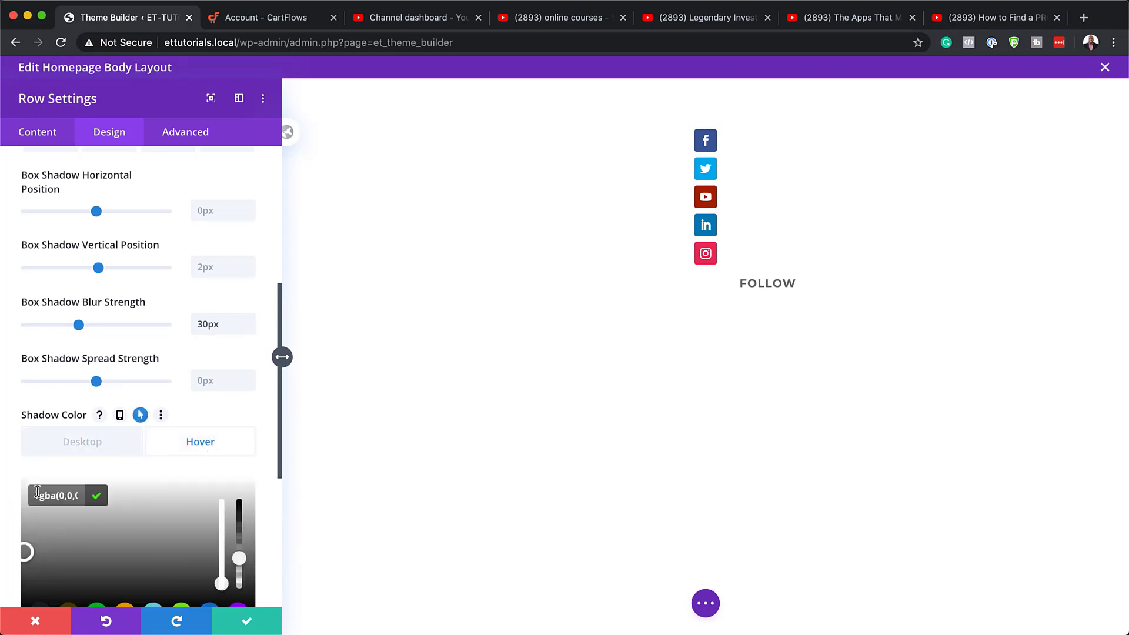
scroll(151, 489, down, 3)
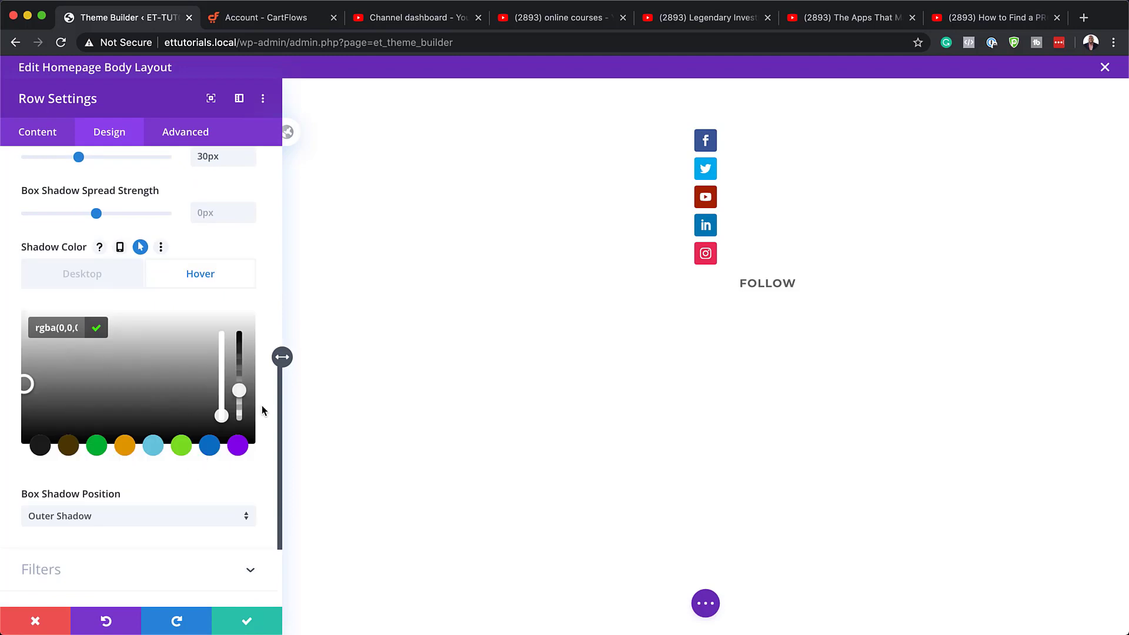
drag(239, 390, 239, 366)
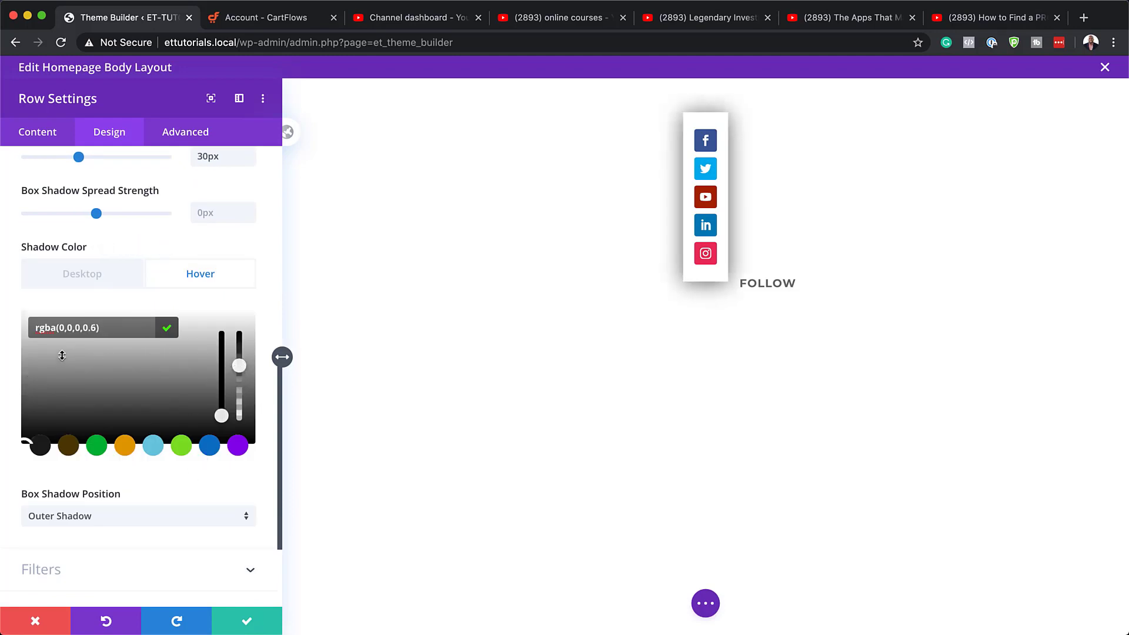
drag(58, 328, 96, 327)
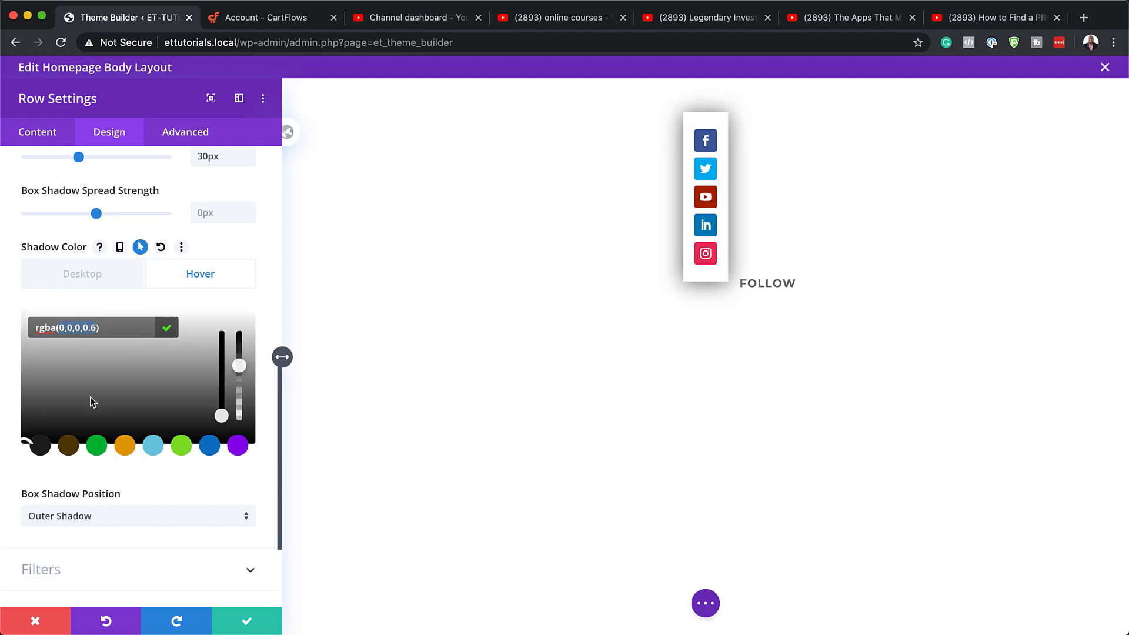
text(0,0,0,0.2)
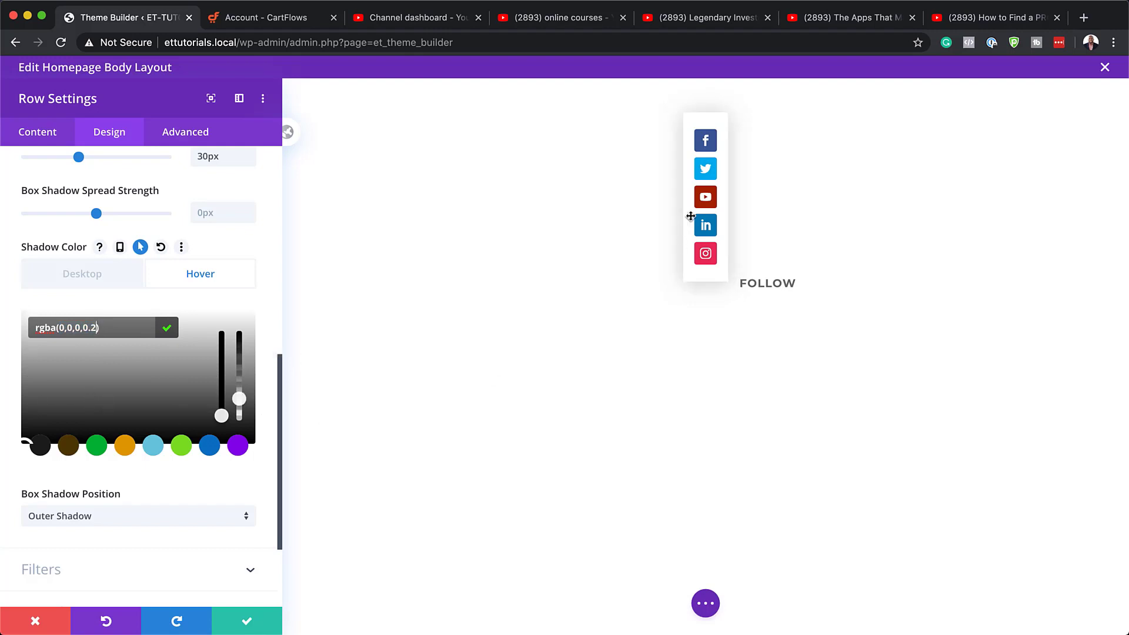
click(89, 283)
click(189, 273)
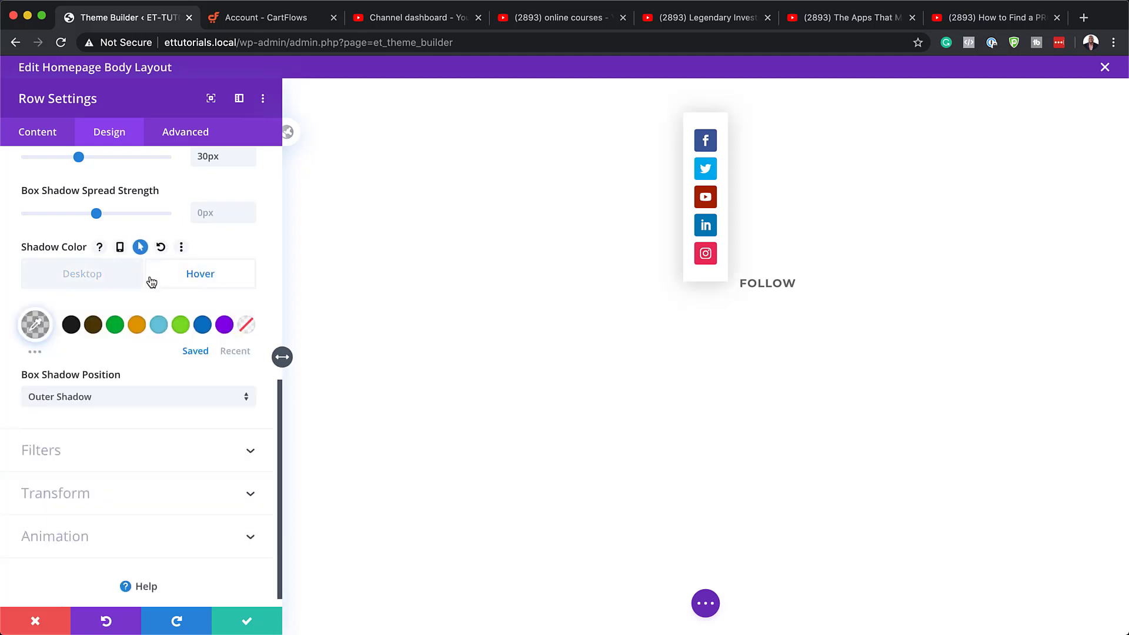
click(81, 282)
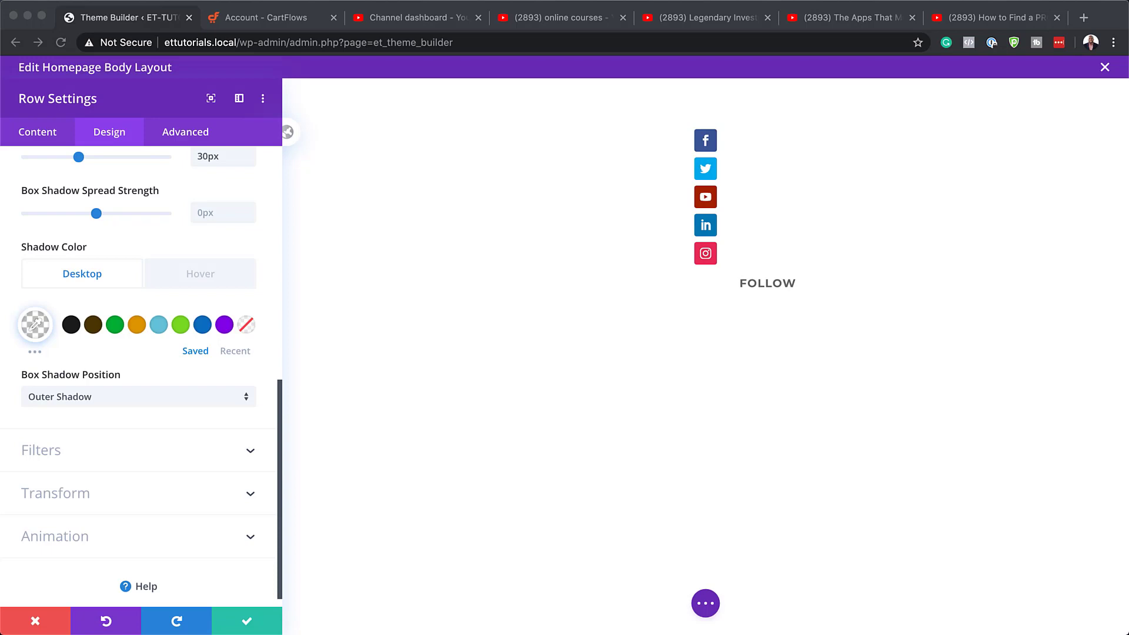
click(192, 132)
Step: Paste 'position: fixed; top: calc(33.33vh - 55px); left: 0;' into the row's Main Element CSS
click(190, 132)
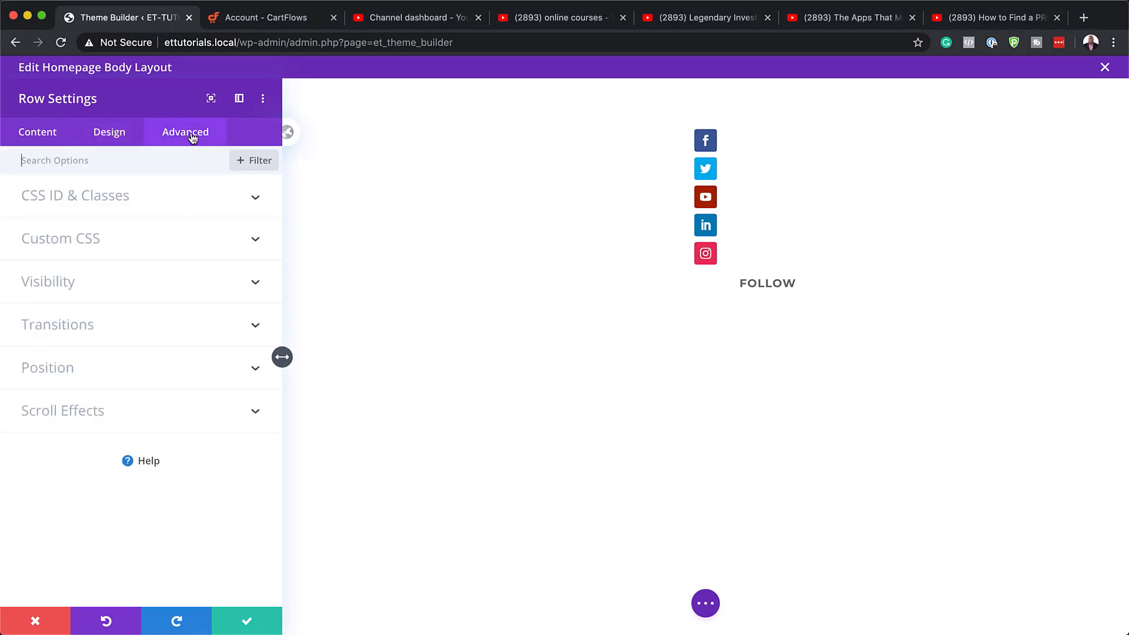
click(80, 236)
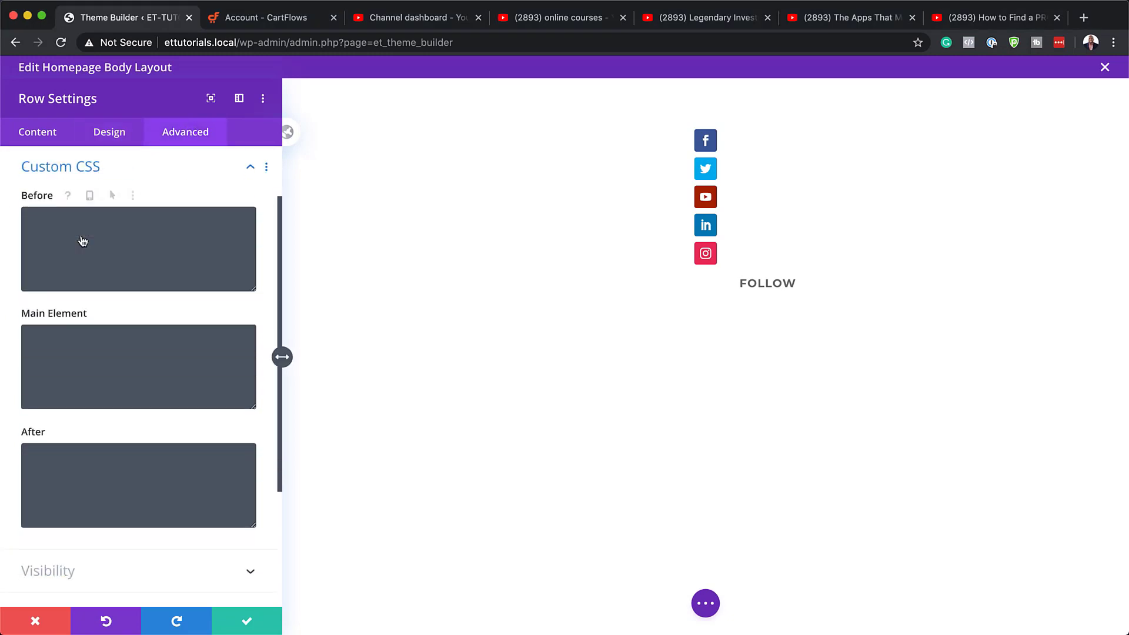
click(63, 330)
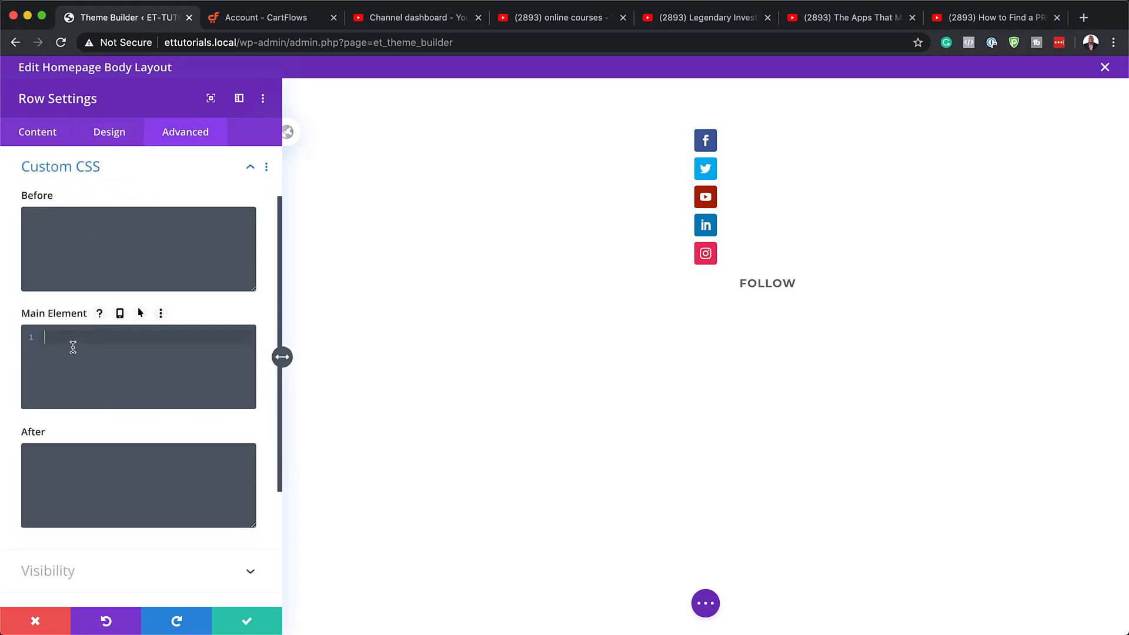
text(position: fixed; top: calc(33.33vh - 55px); left: 0;)
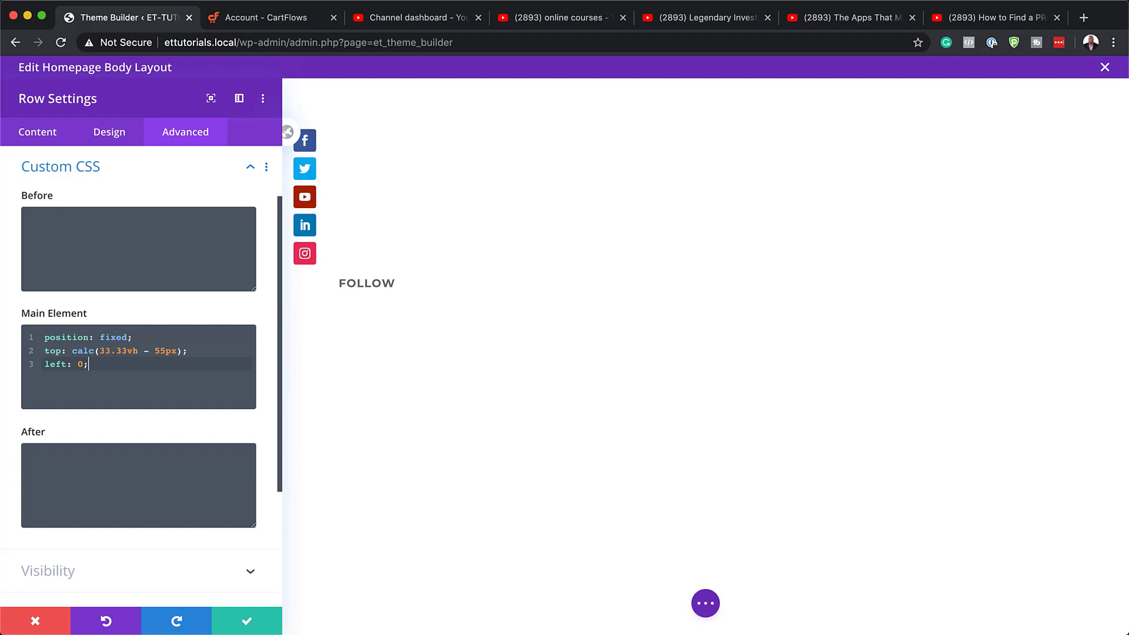
key(super+Tab)
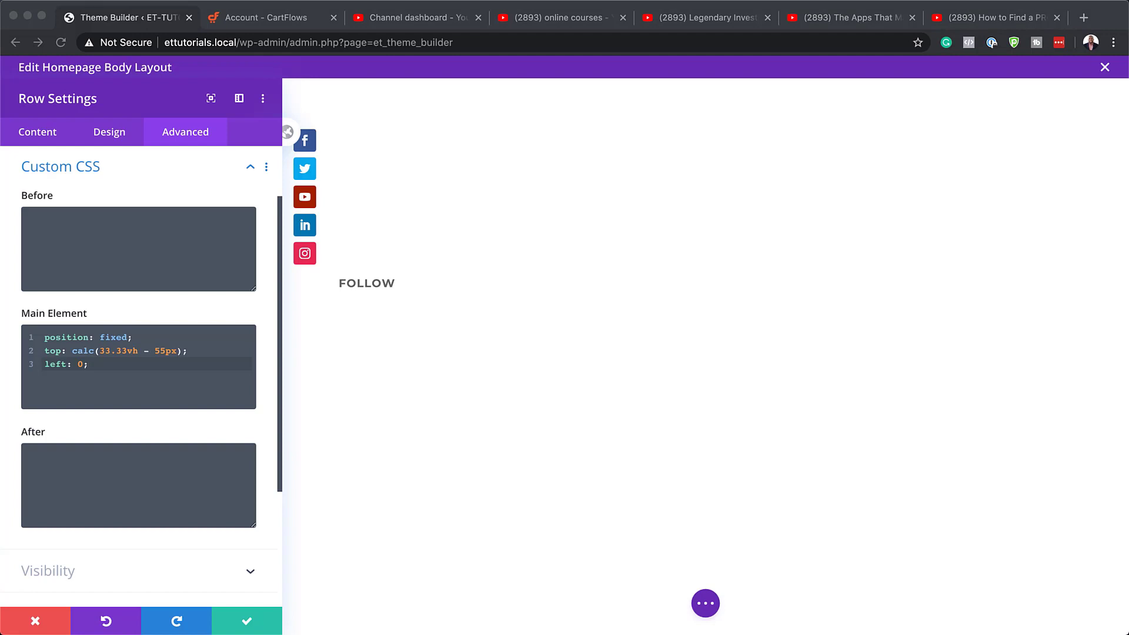
click(112, 132)
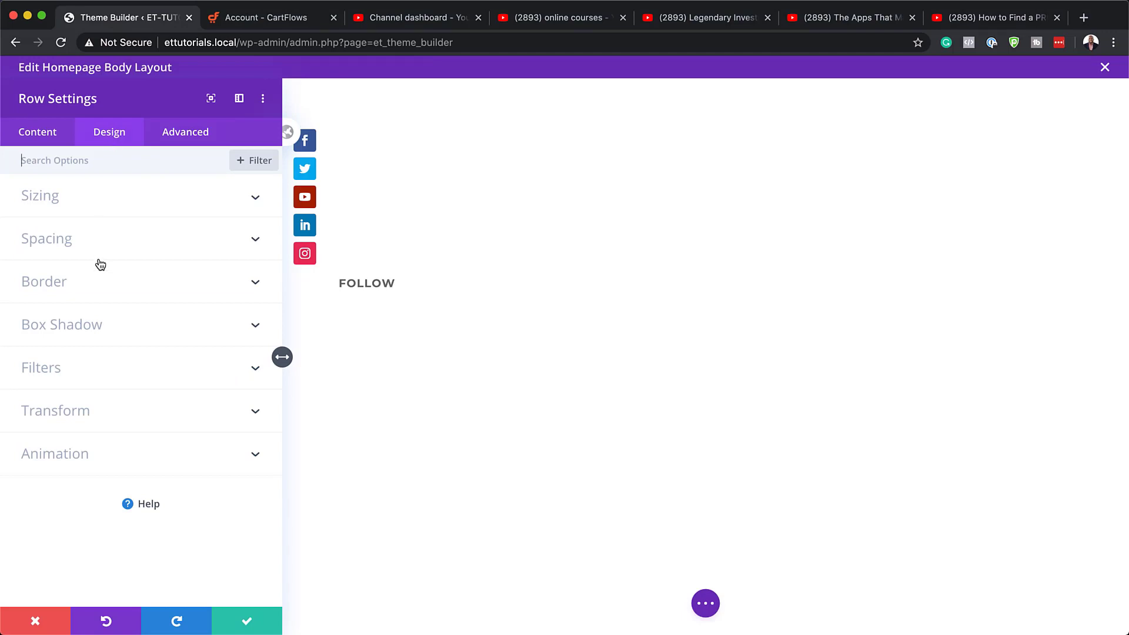
Step: Set the row's left margin to -64px, with a 0px left margin on hover
click(56, 241)
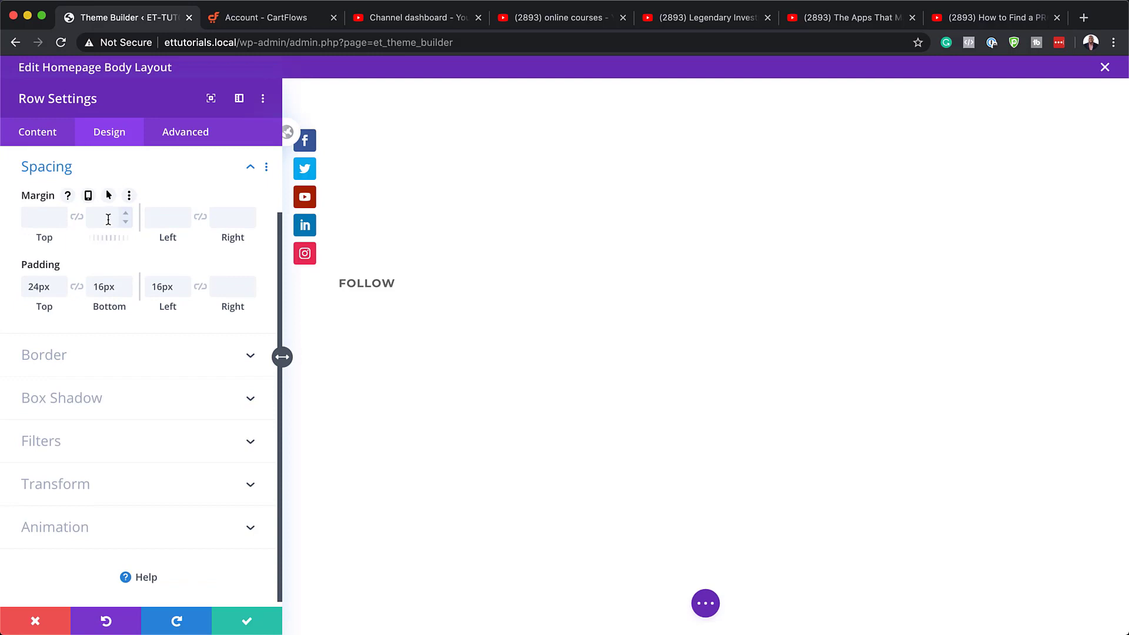
click(165, 222)
text(-64px)
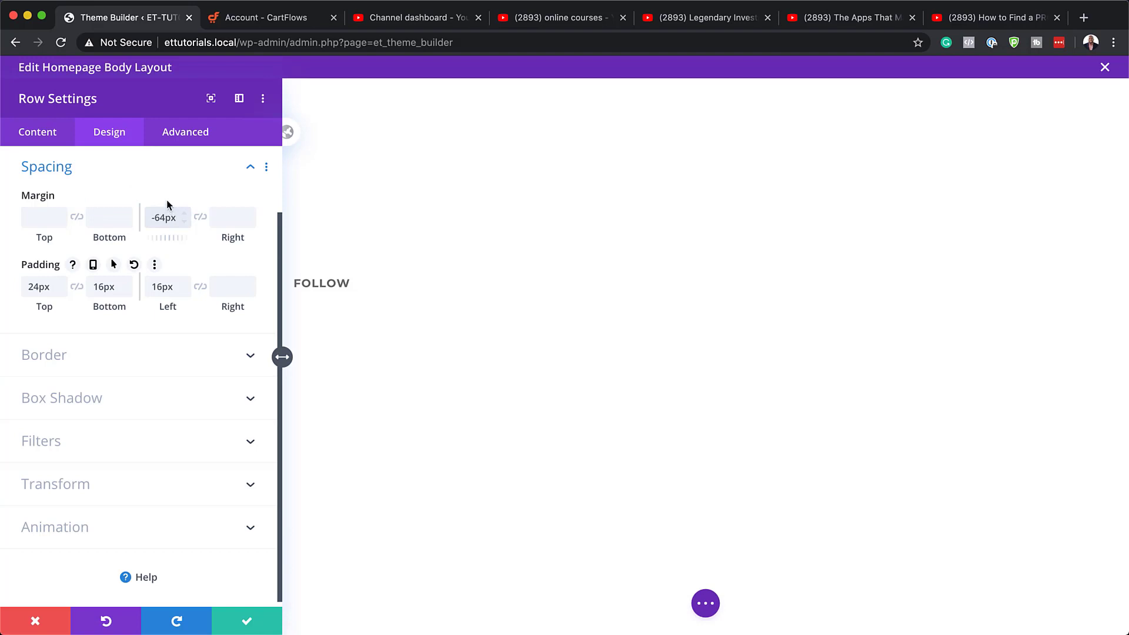
mouse_move(147, 195)
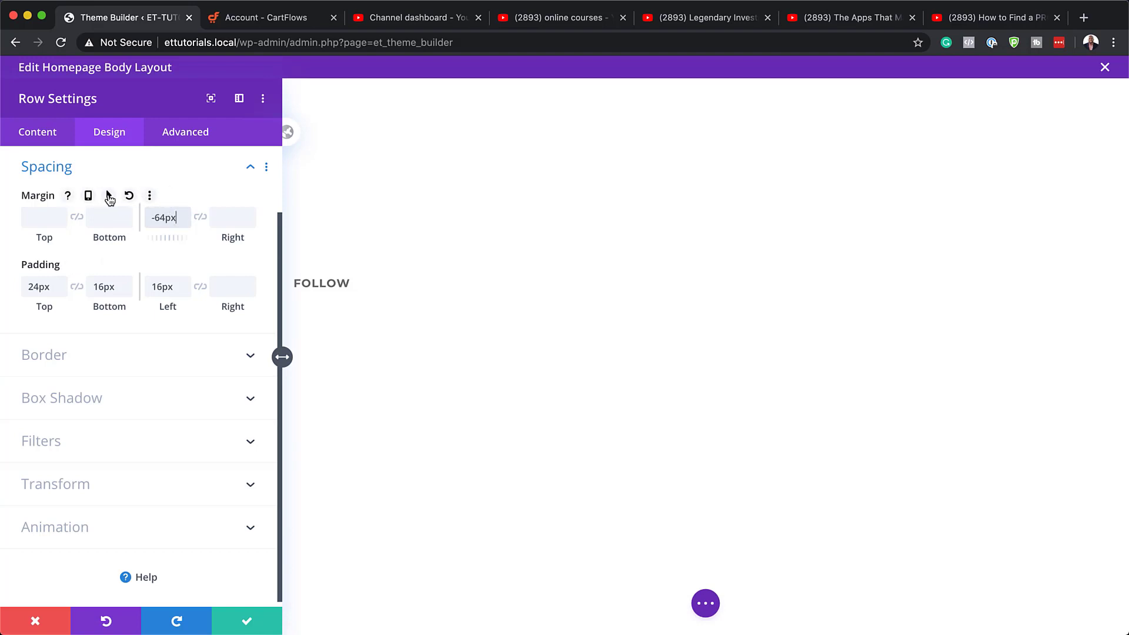
click(109, 197)
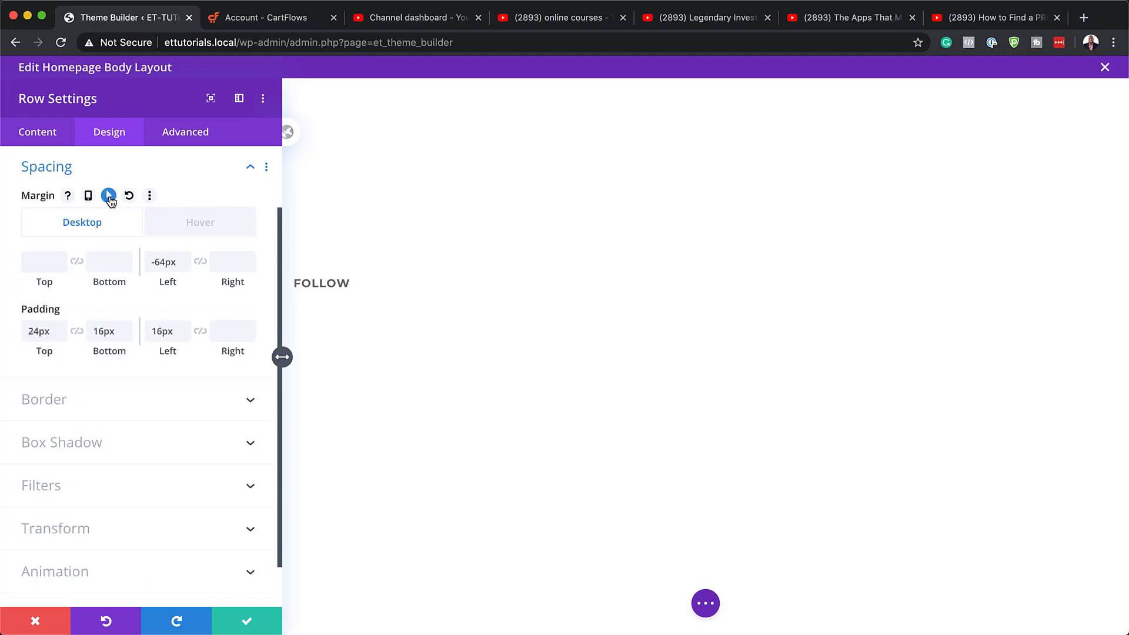
click(195, 228)
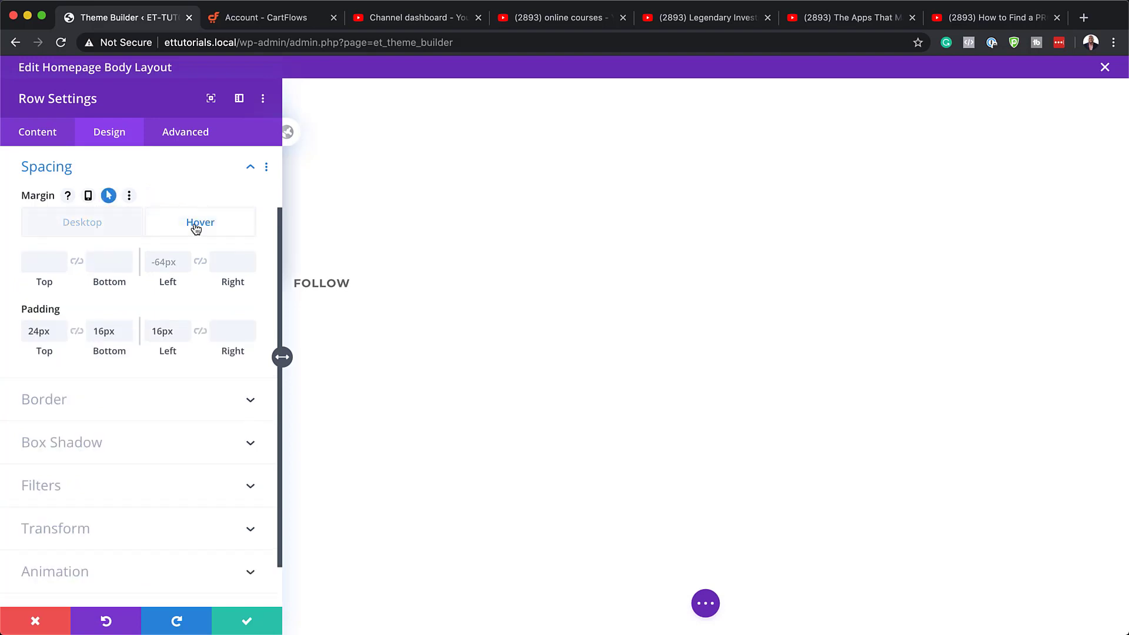
click(166, 263)
text(0)
Step: Preview the row tucked away and slid out on hover, then save the row settings
click(116, 224)
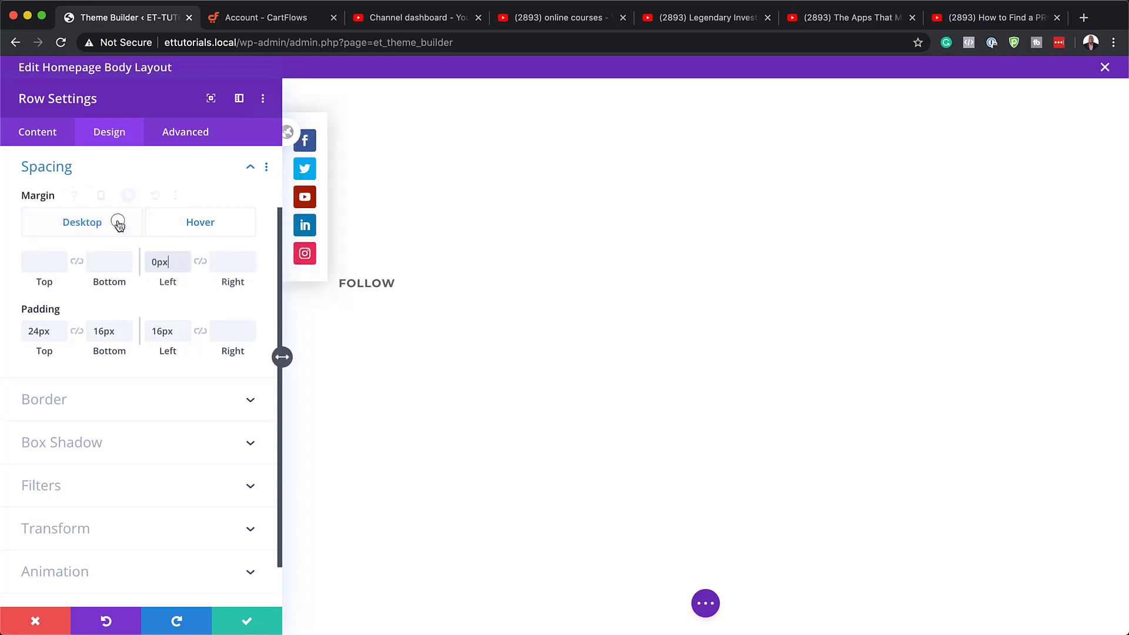
click(184, 227)
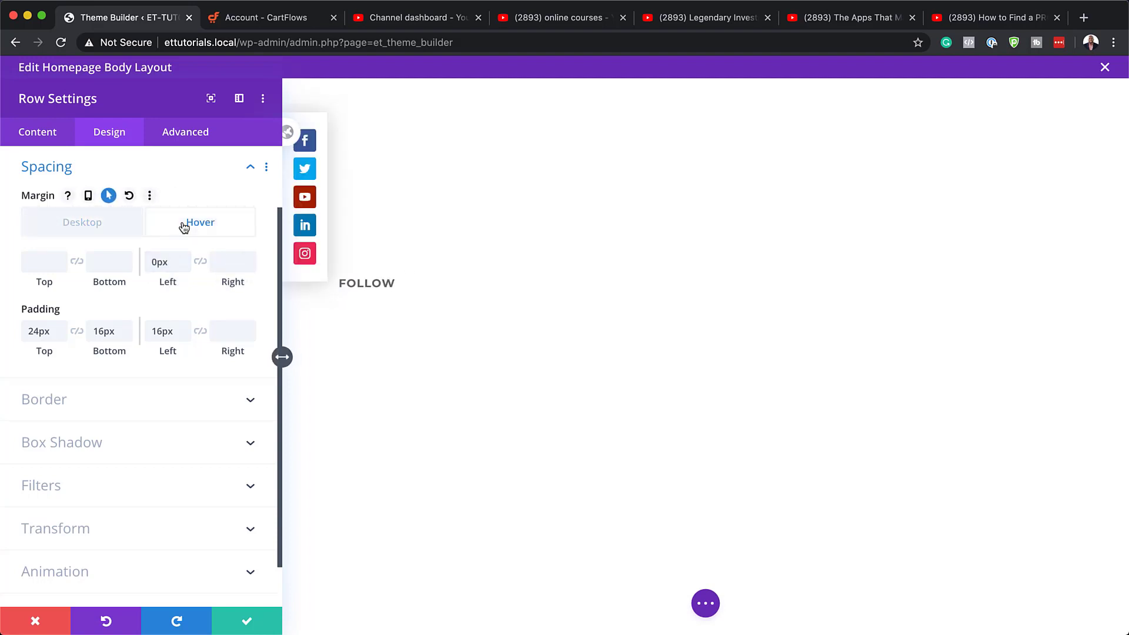
click(115, 230)
click(224, 230)
click(110, 233)
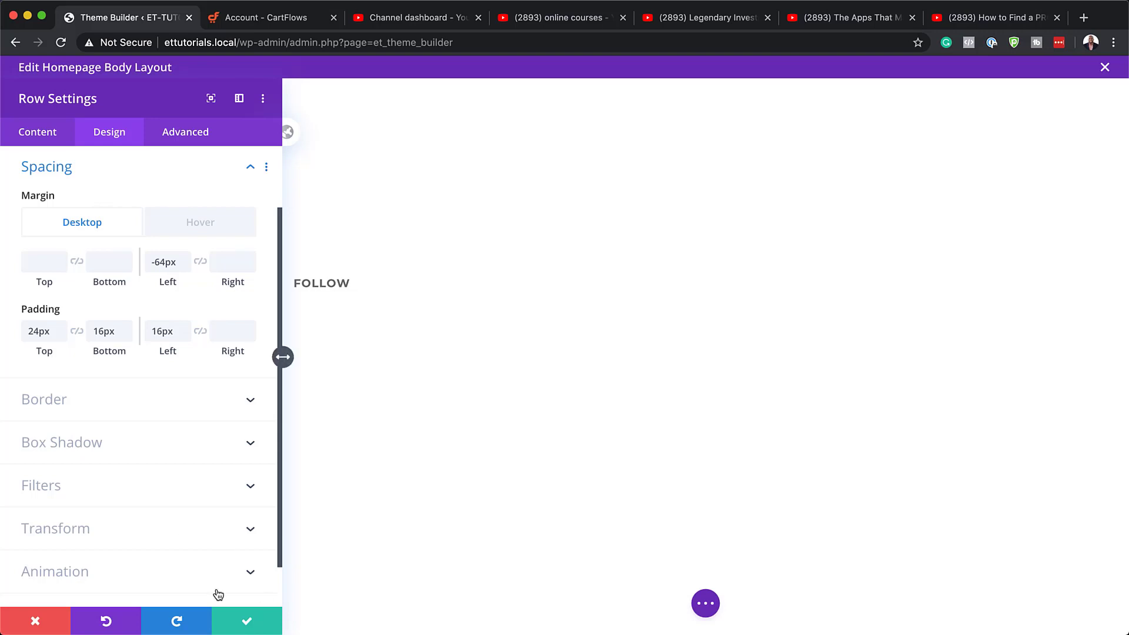
click(248, 622)
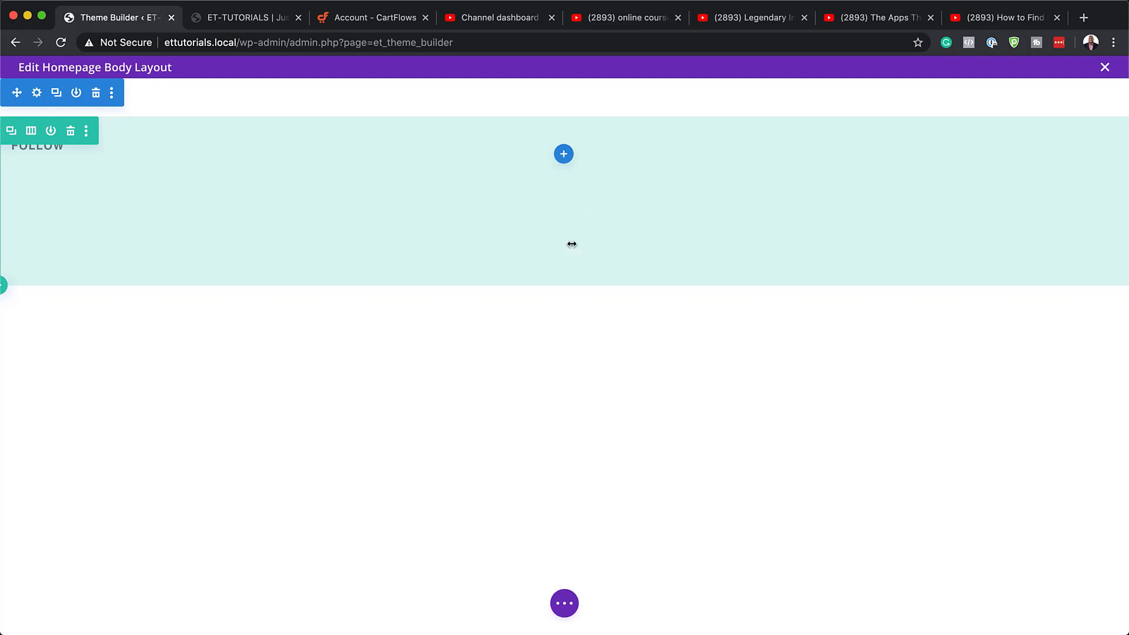
Step: In Wireframe view, insert a Post Content module into the row and open its settings
click(564, 604)
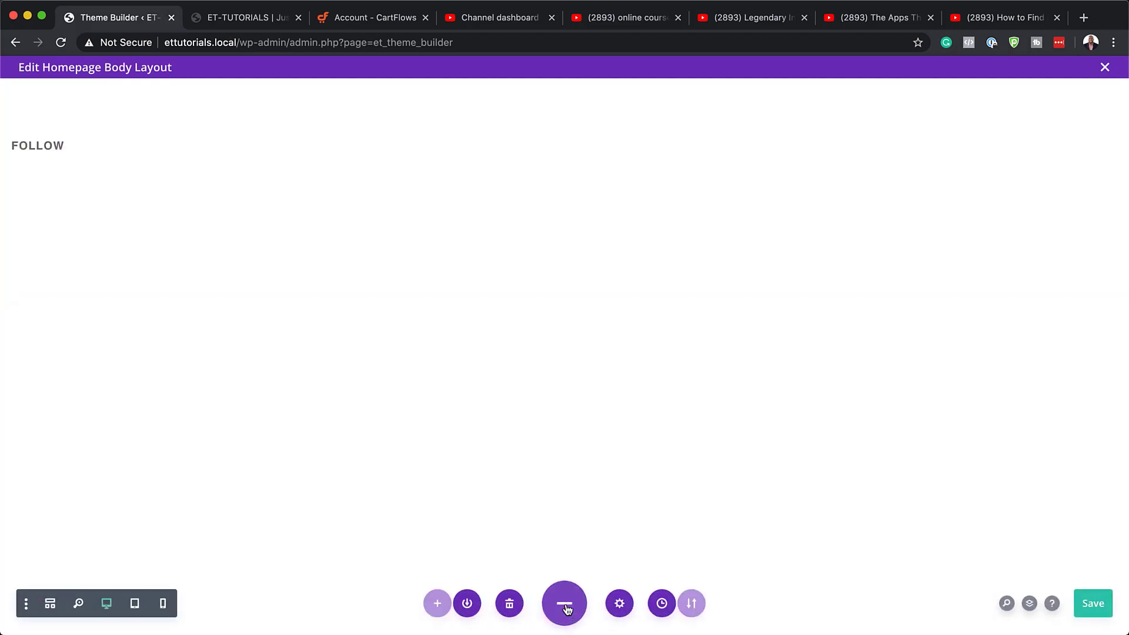
click(55, 603)
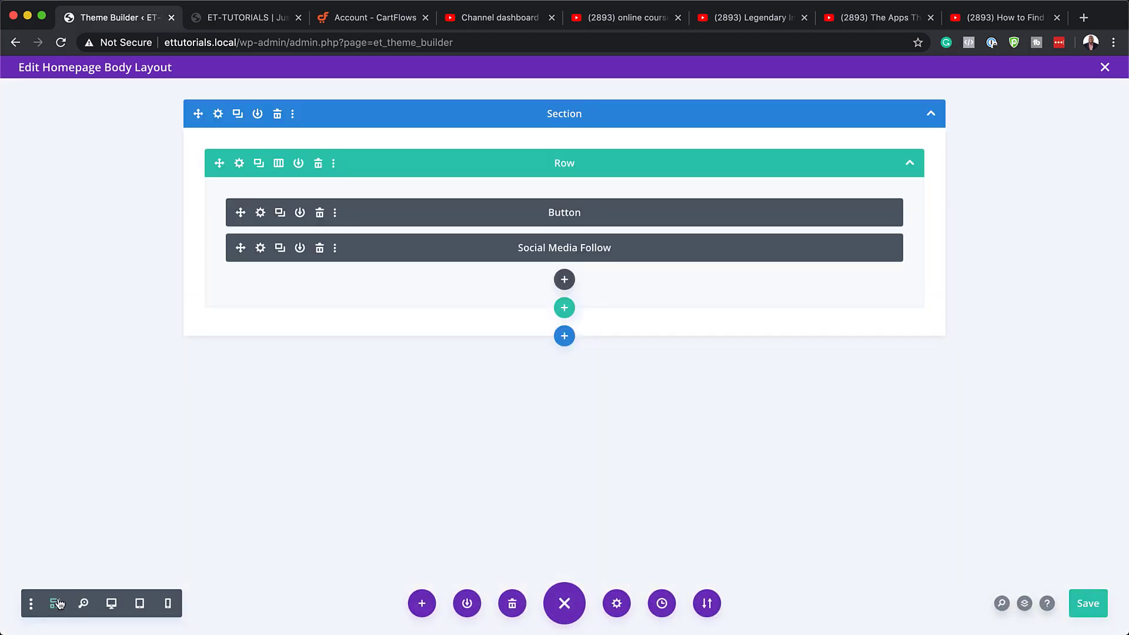
click(565, 281)
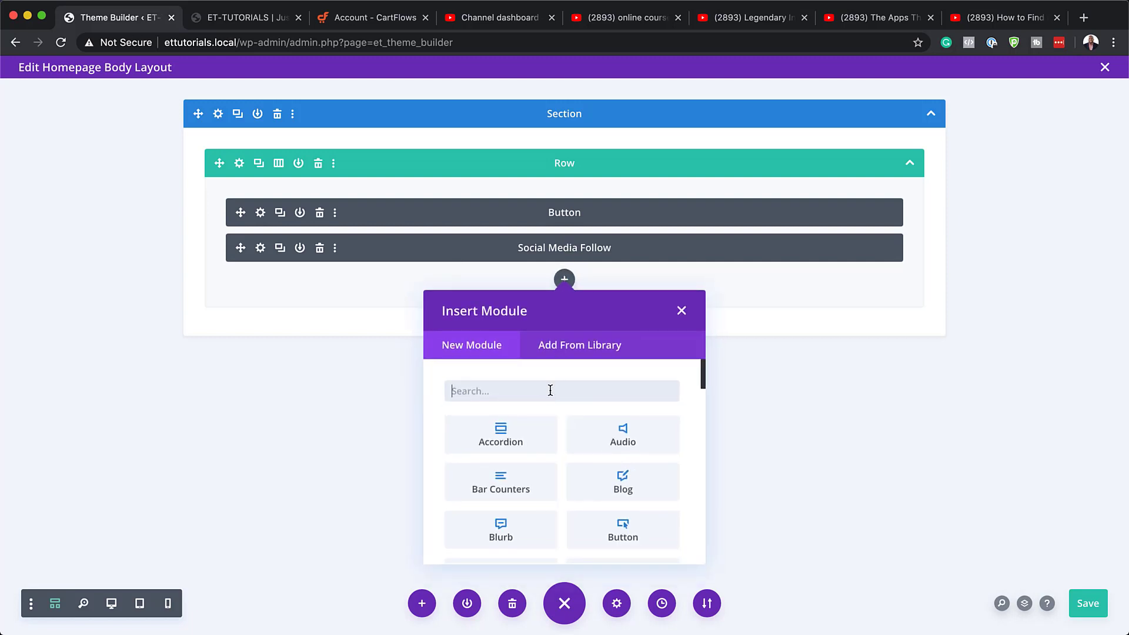
text(post)
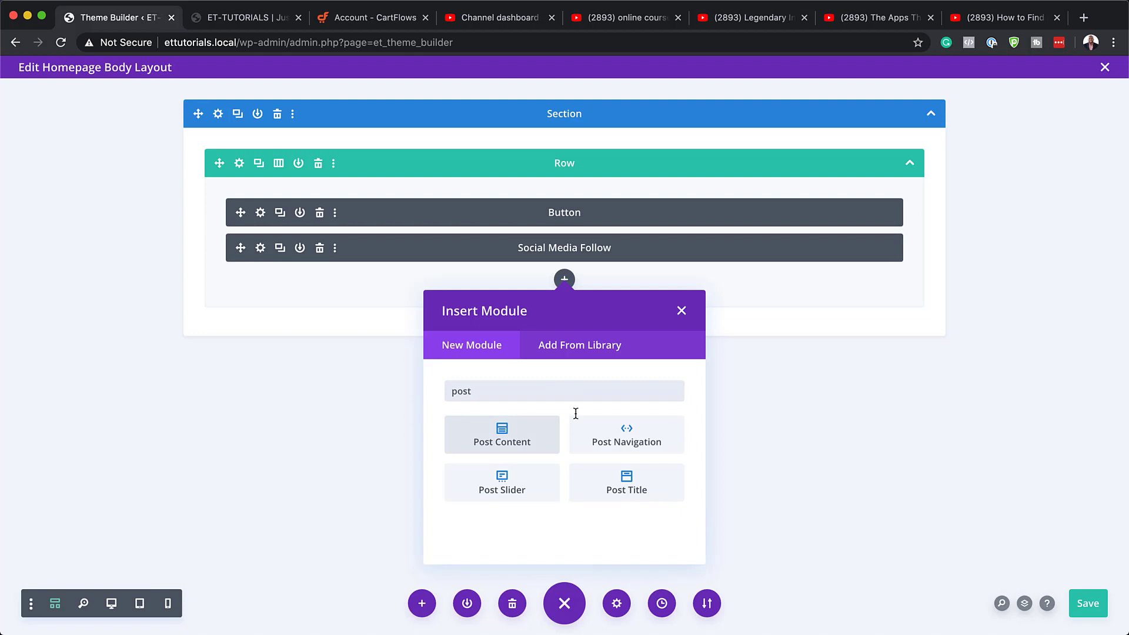
click(527, 439)
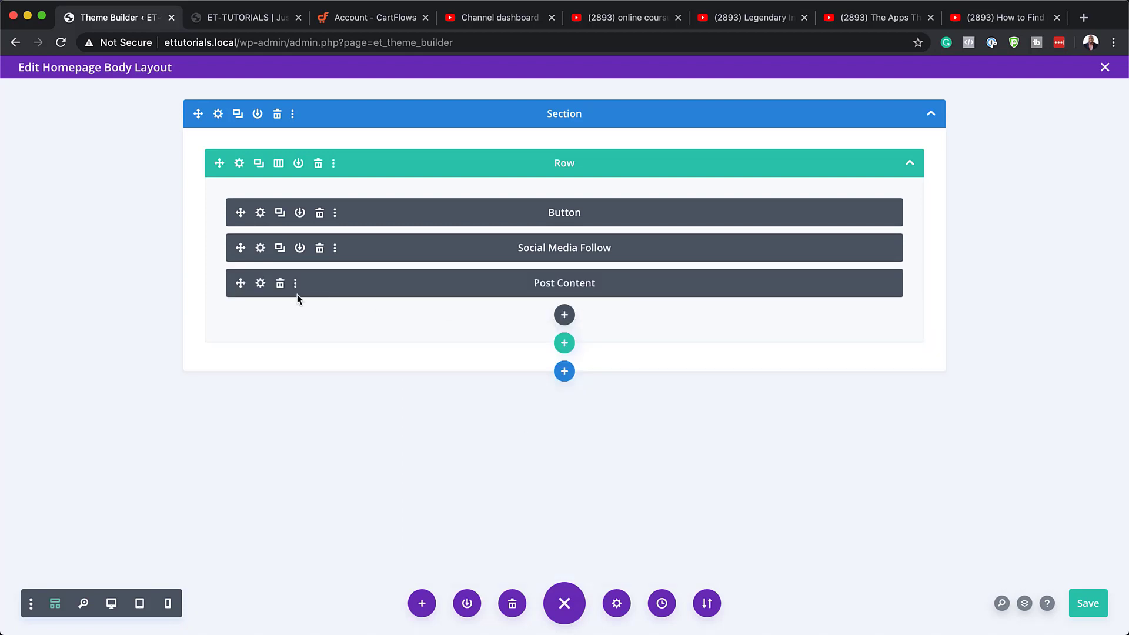
click(260, 283)
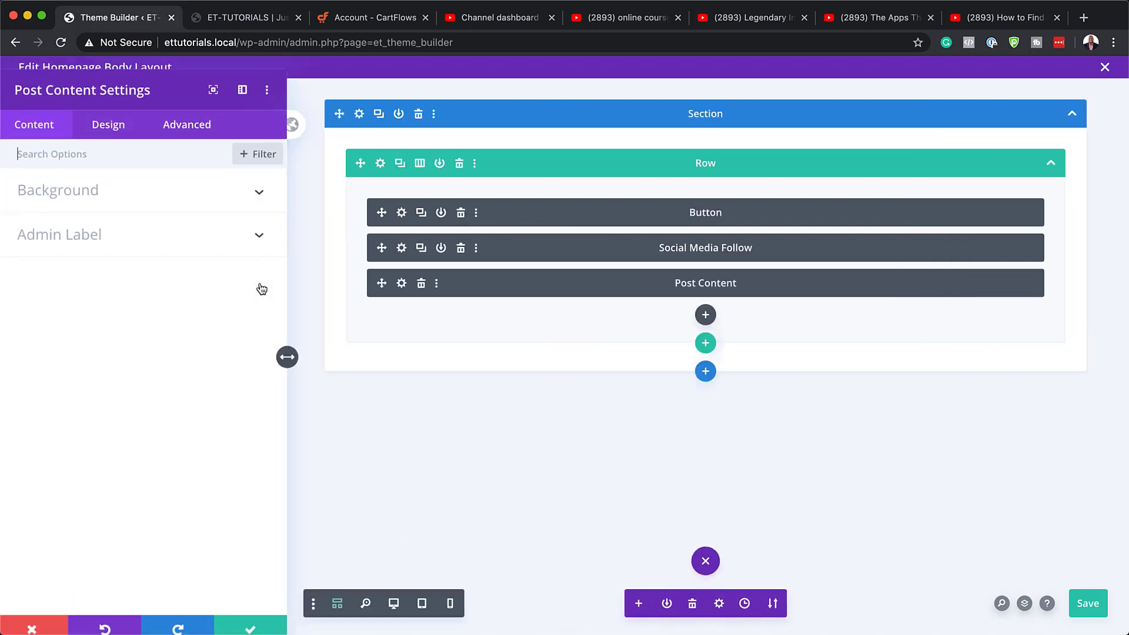
Step: Set the Post Content module's width and max width to 100%
click(119, 135)
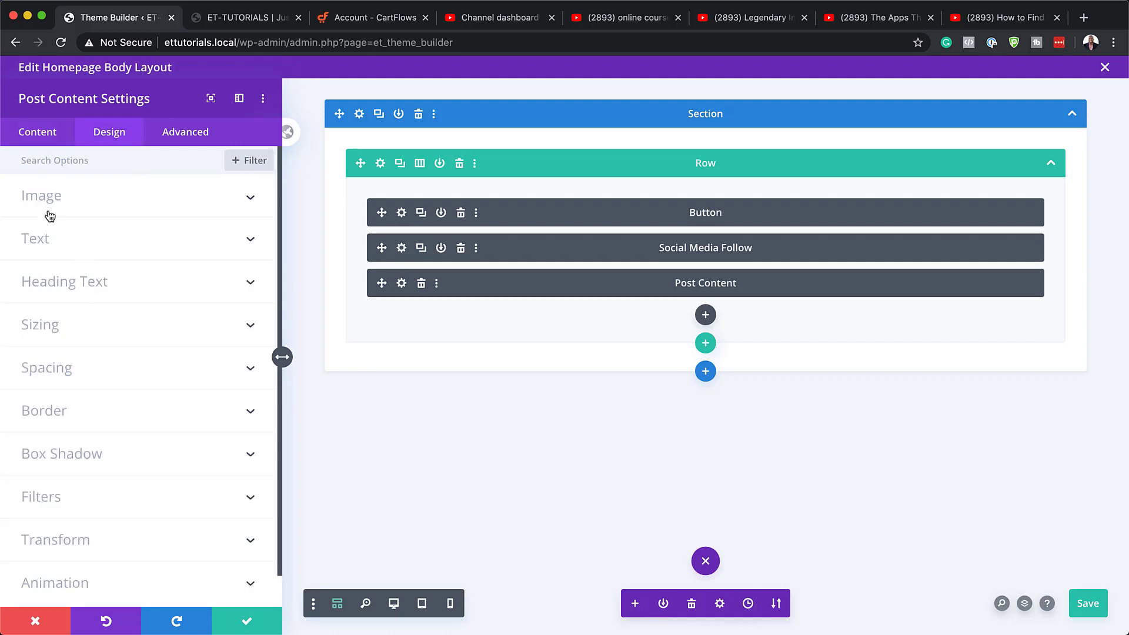
click(40, 324)
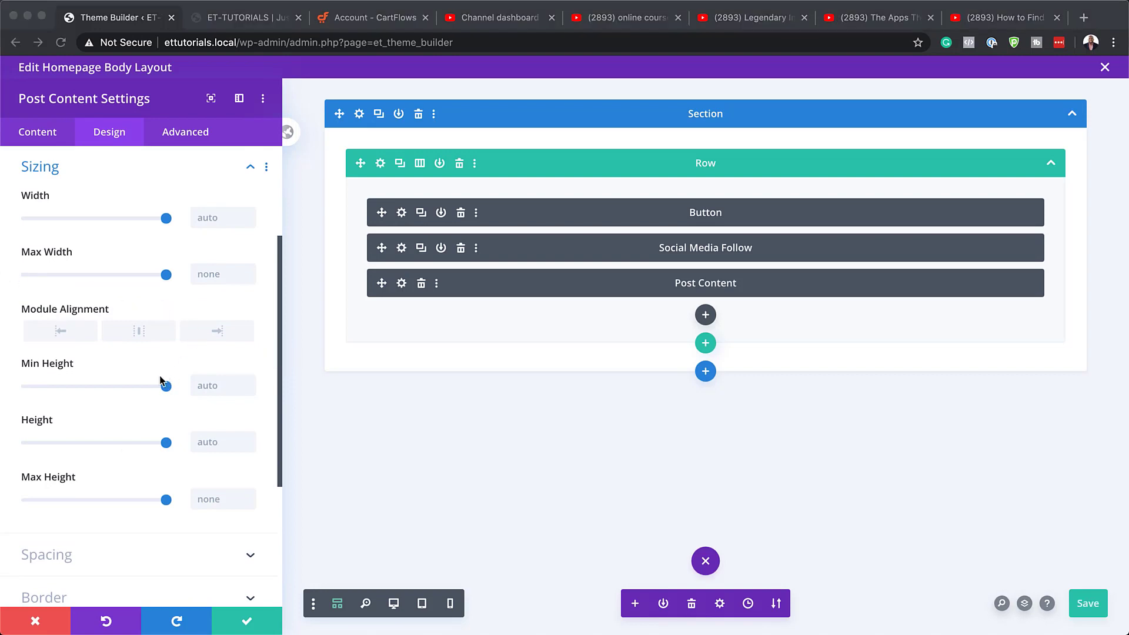
click(210, 217)
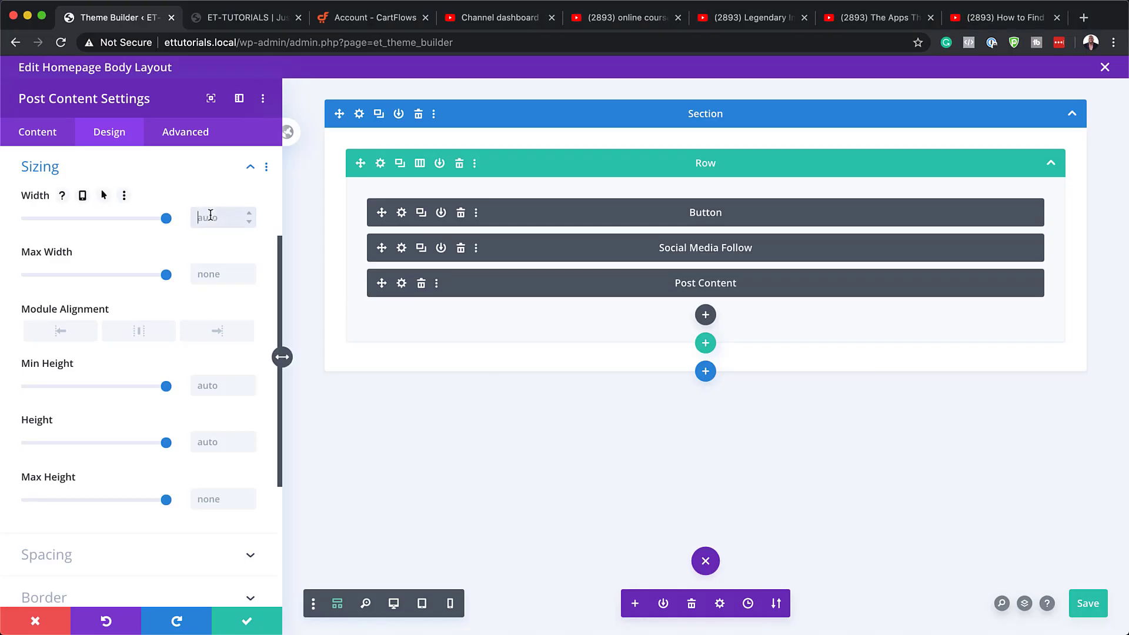
text(100%)
click(207, 274)
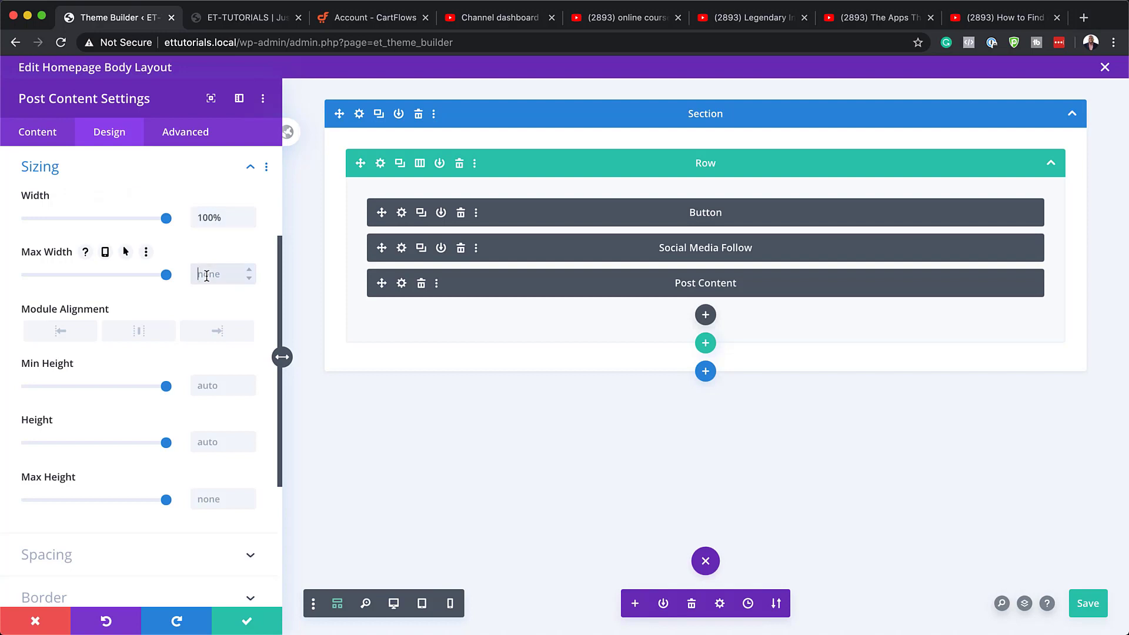
text(100%)
Step: Set linked top and bottom padding to 0px and preview the page at desktop size
scroll(151, 379, down, 5)
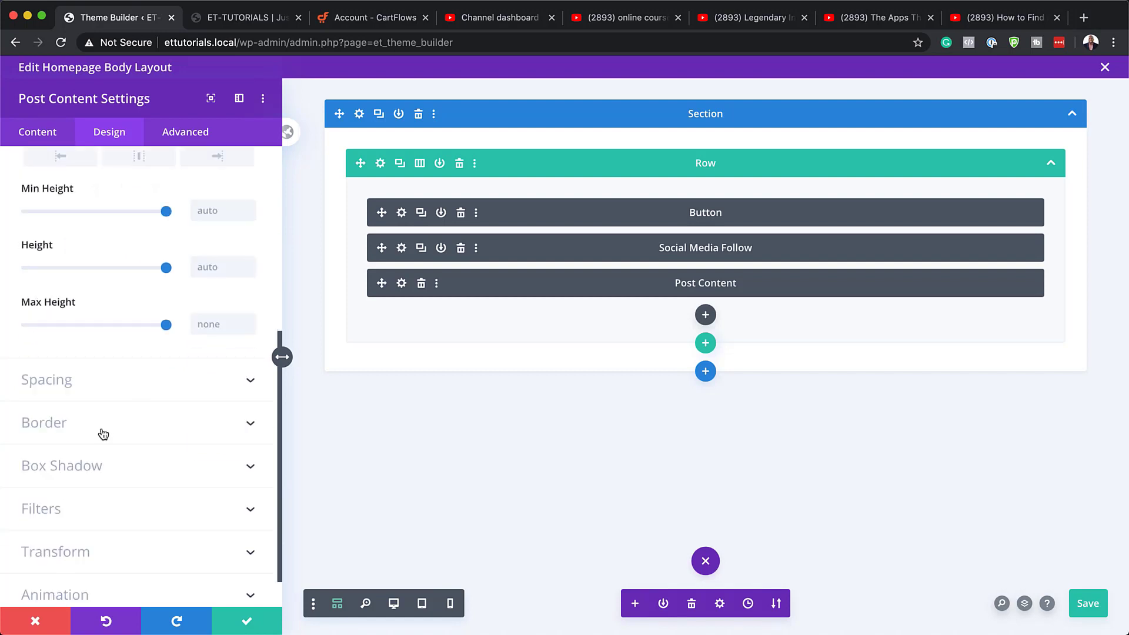
click(68, 383)
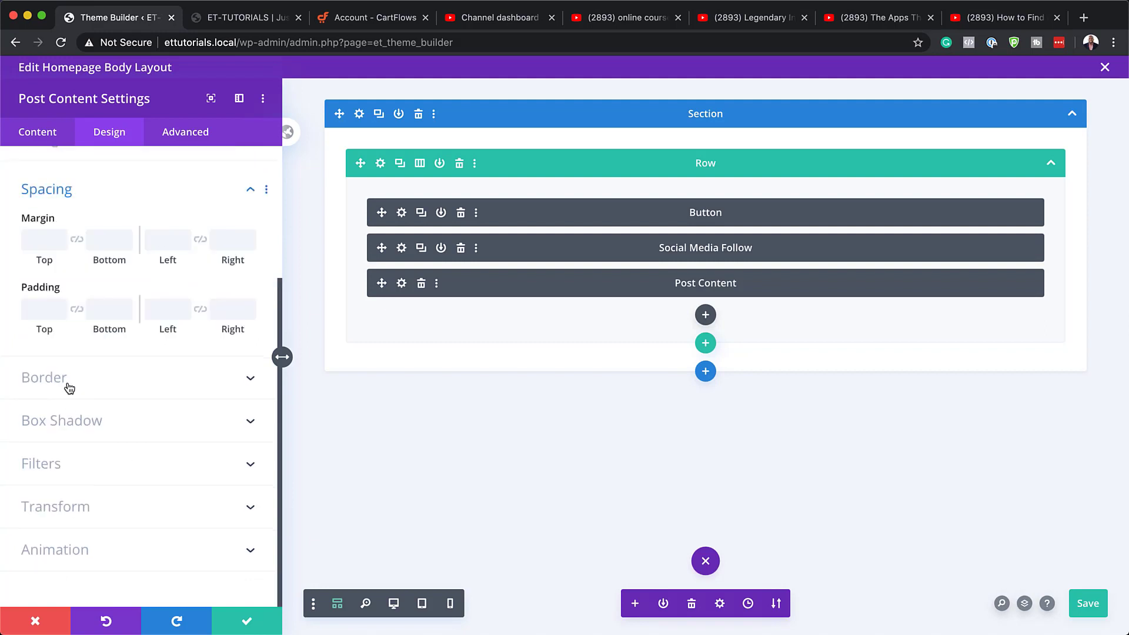
click(42, 307)
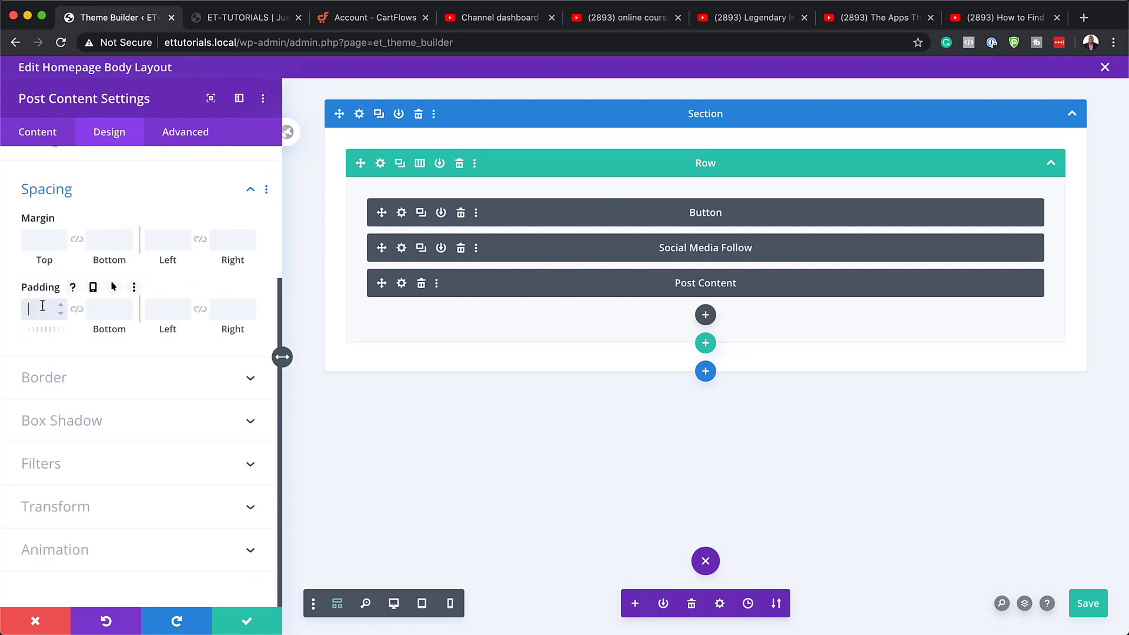
text(0)
click(77, 310)
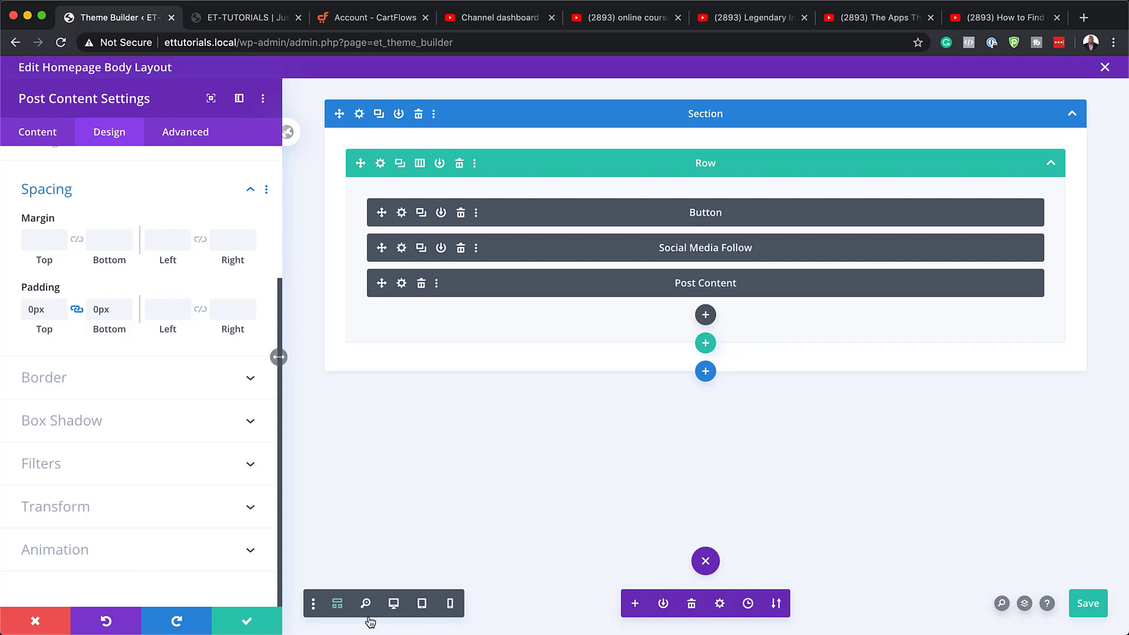
click(394, 606)
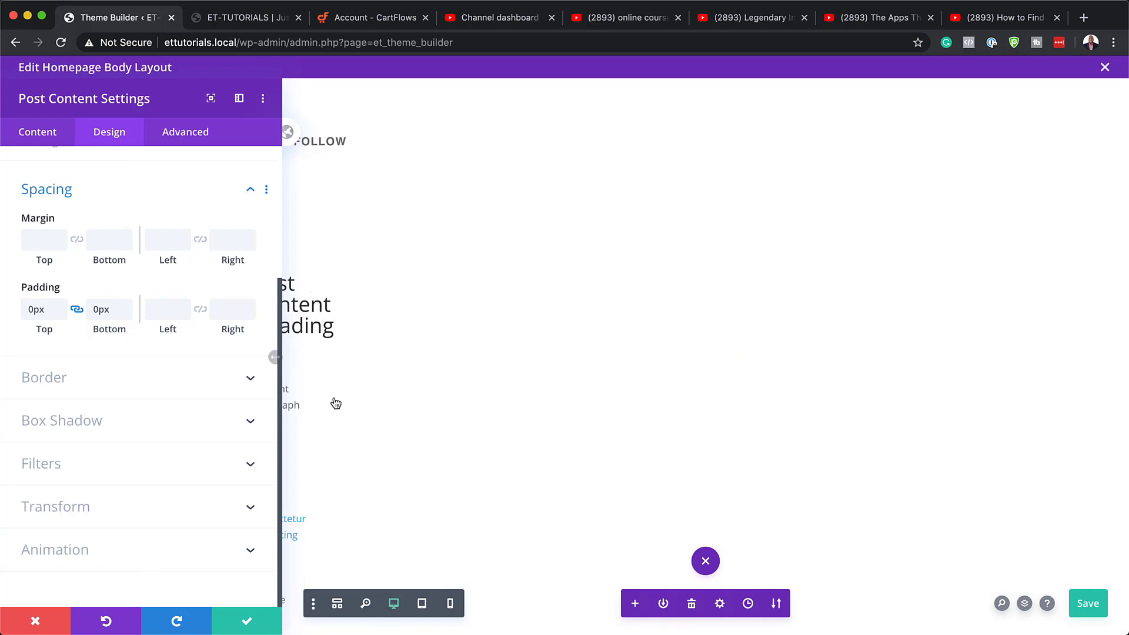
Step: Close the Post Content settings, save the body layout and exit the layout editor
click(248, 625)
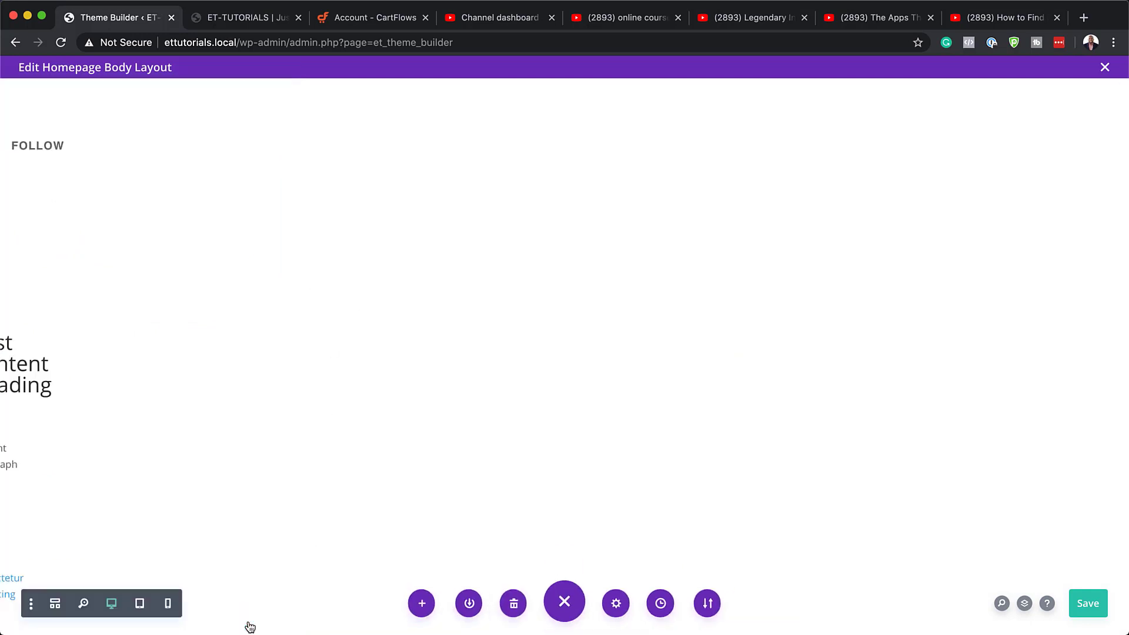
click(1089, 604)
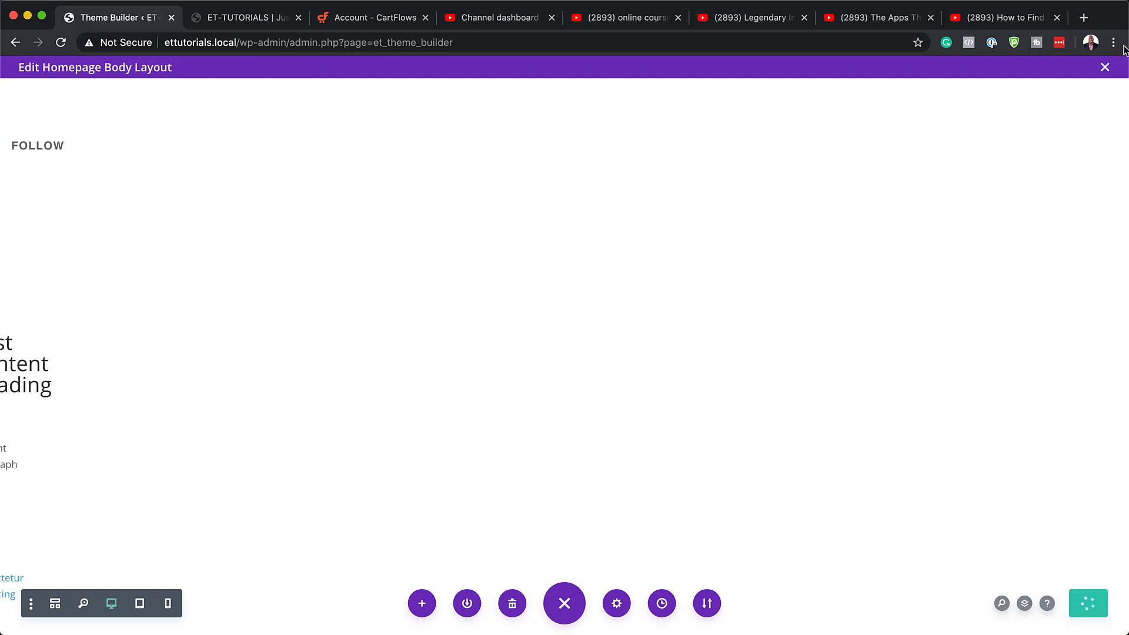
click(1105, 67)
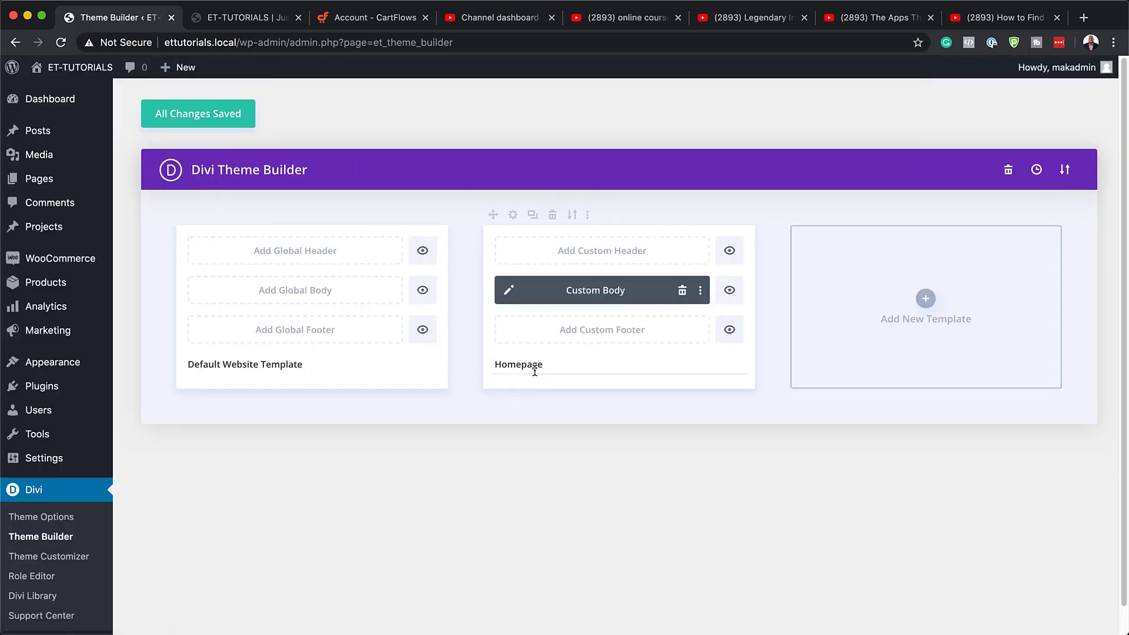
Step: Assign the template to the WooCommerce Shop page and save the assignment
click(513, 215)
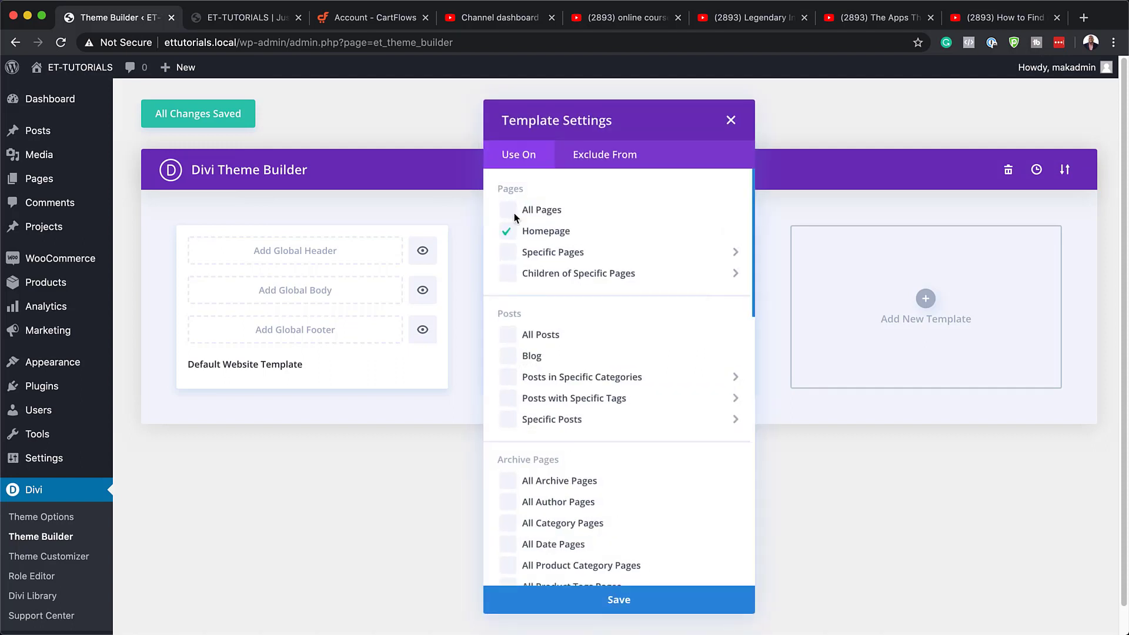
scroll(585, 436, down, 2)
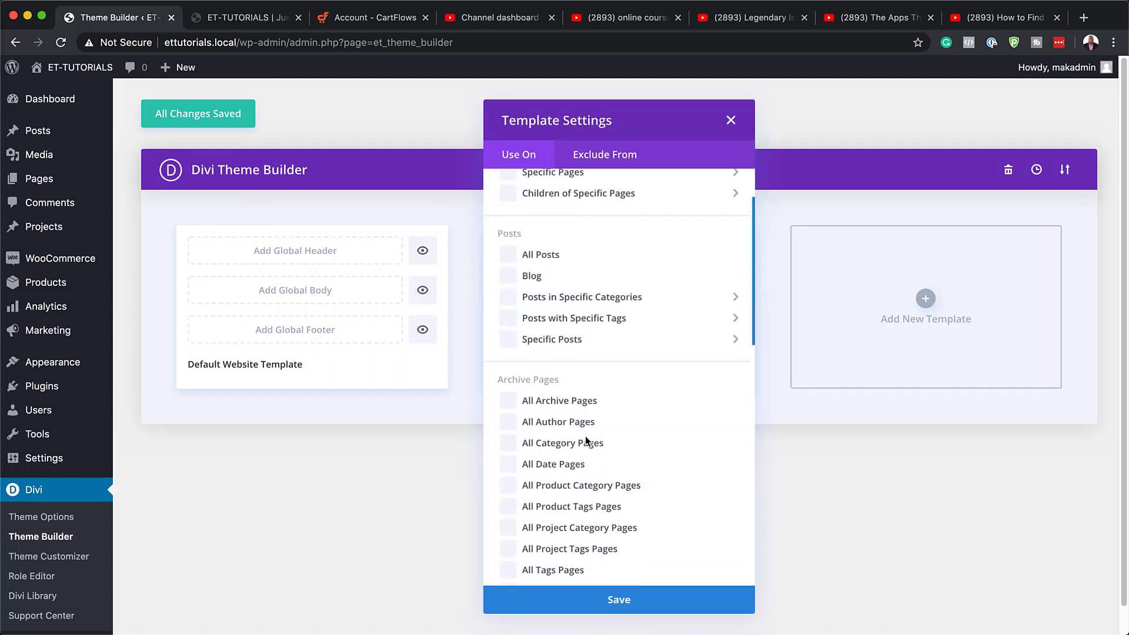
scroll(586, 440, down, 8)
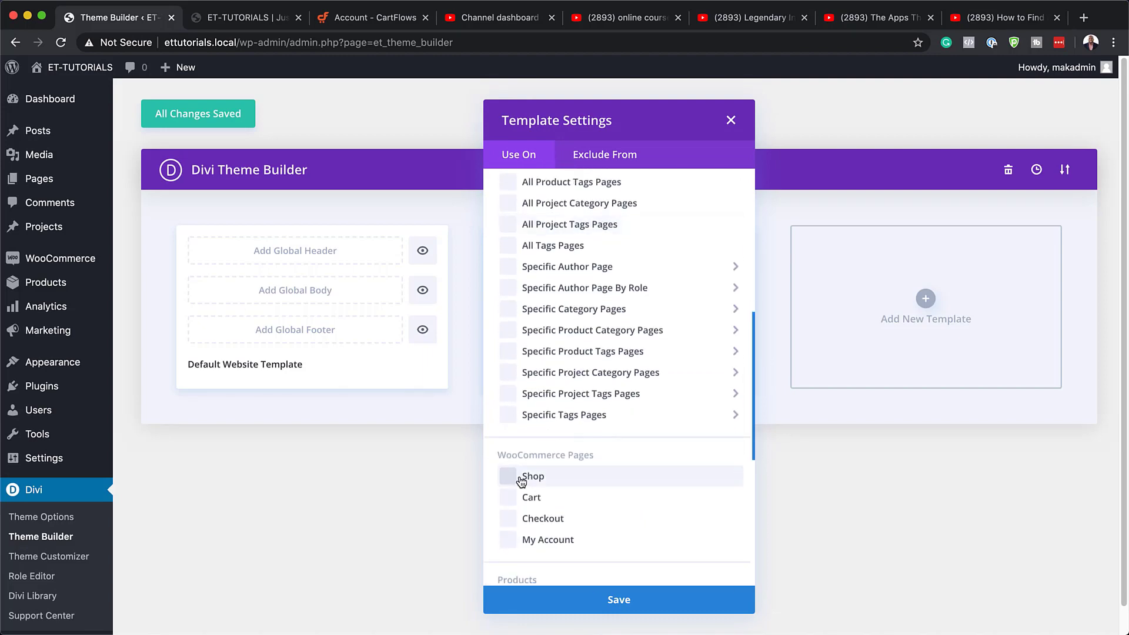
scroll(588, 365, up, 10)
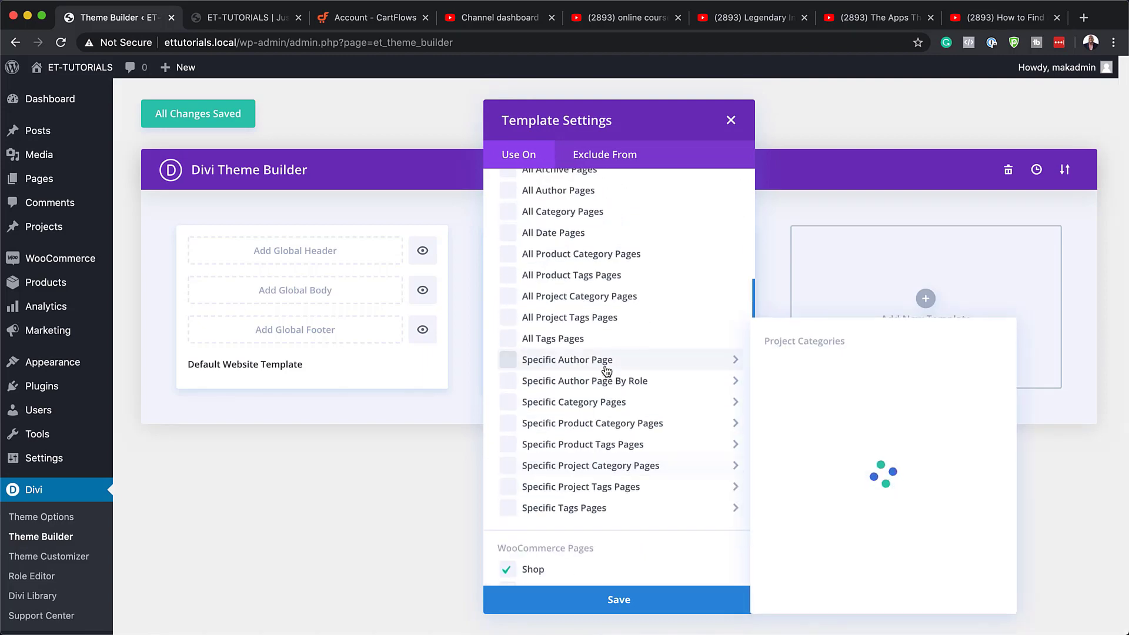
scroll(556, 353, down, 12)
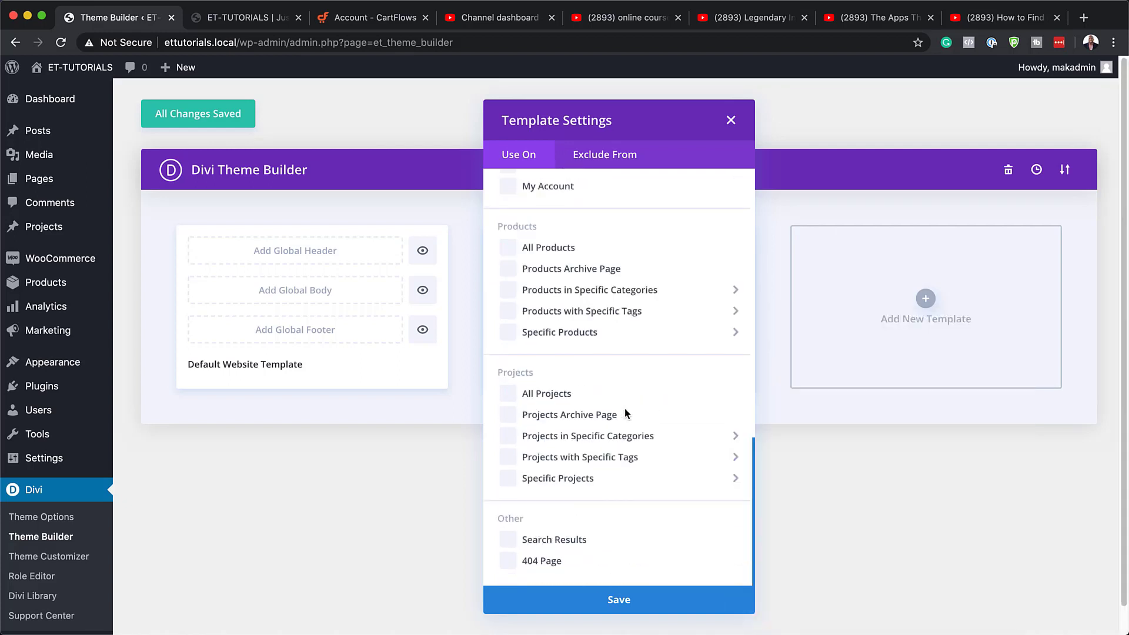
mouse_move(616, 461)
scroll(616, 461, up, 3)
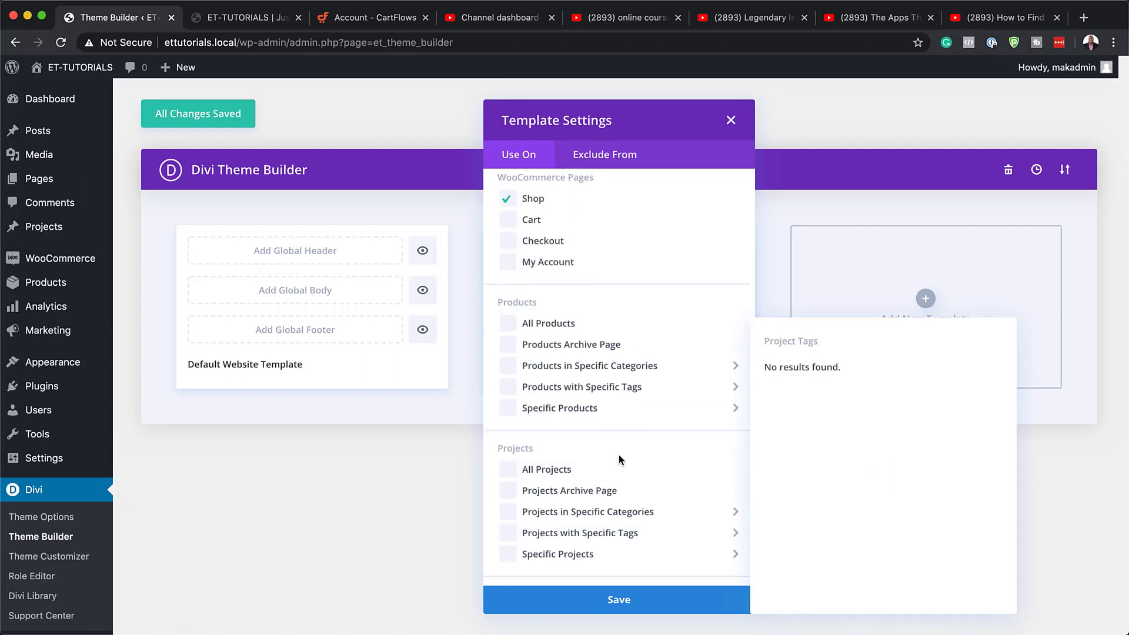
click(624, 606)
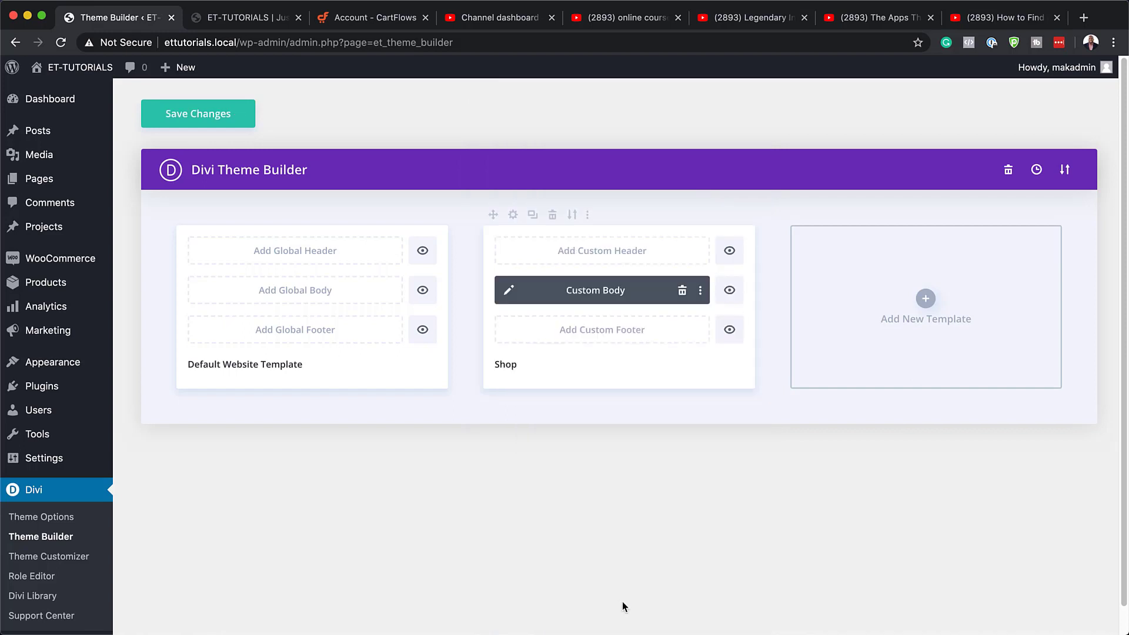
mouse_move(59, 105)
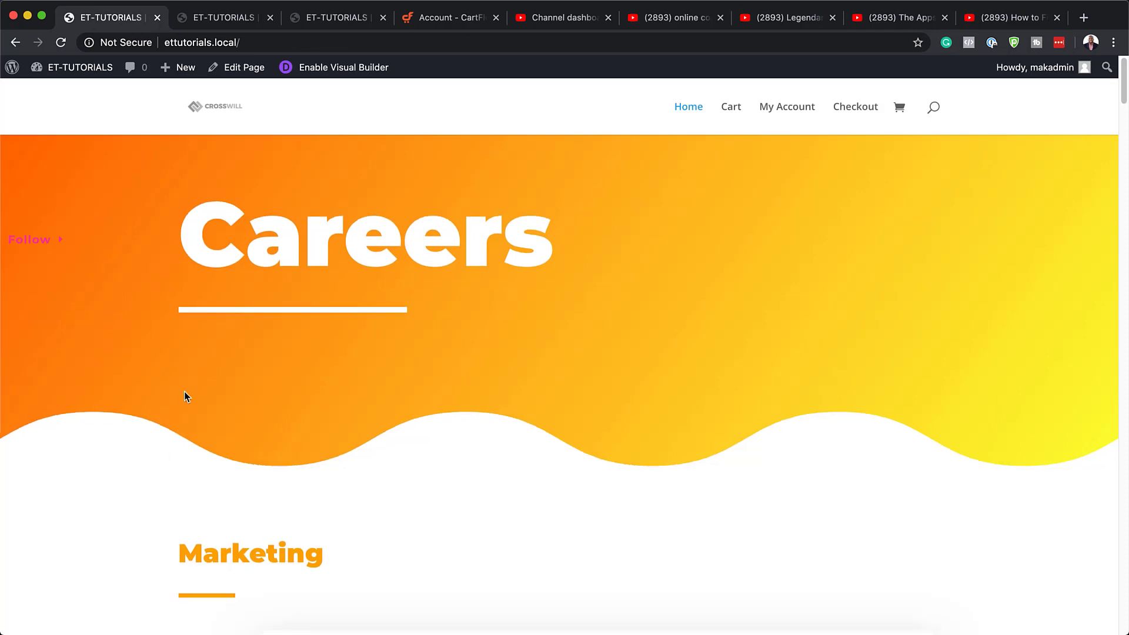
Step: On the live homepage, reveal the five social icons from the Follow tab and check it stays fixed while scrolling
scroll(177, 388, down, 3)
click(47, 247)
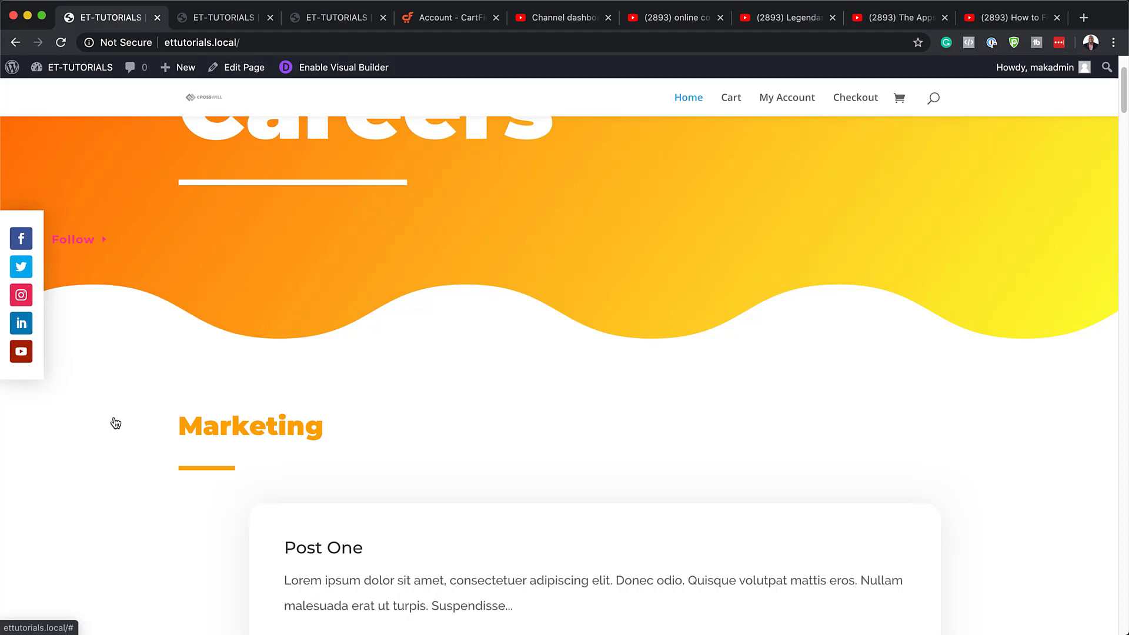
scroll(157, 470, down, 2)
scroll(156, 473, down, 20)
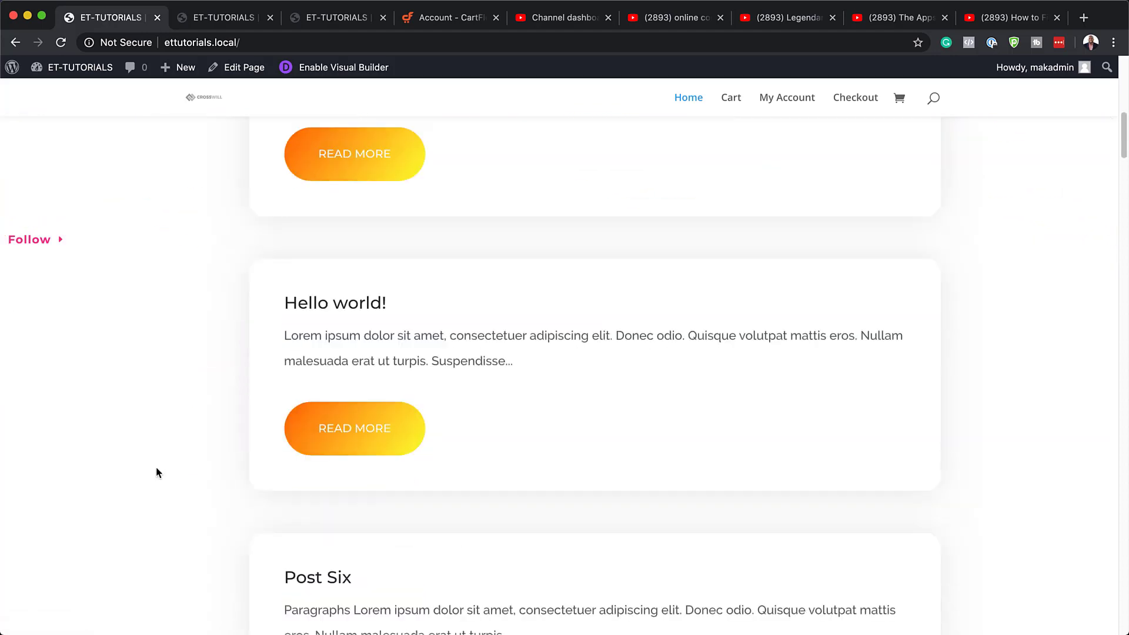
scroll(156, 473, down, 15)
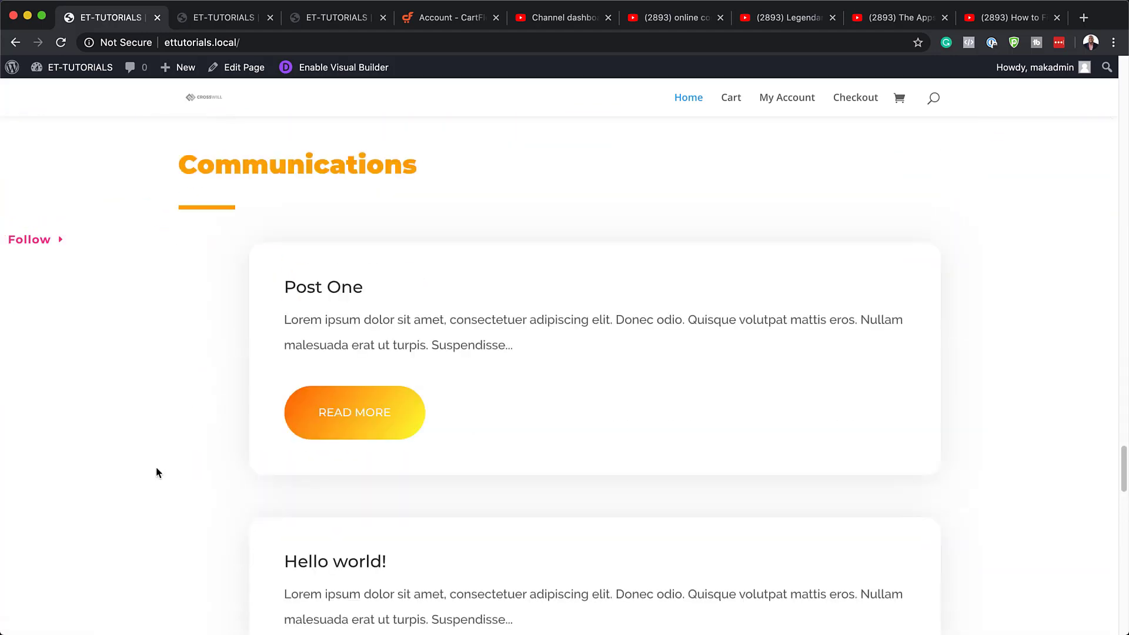
scroll(156, 473, up, 20)
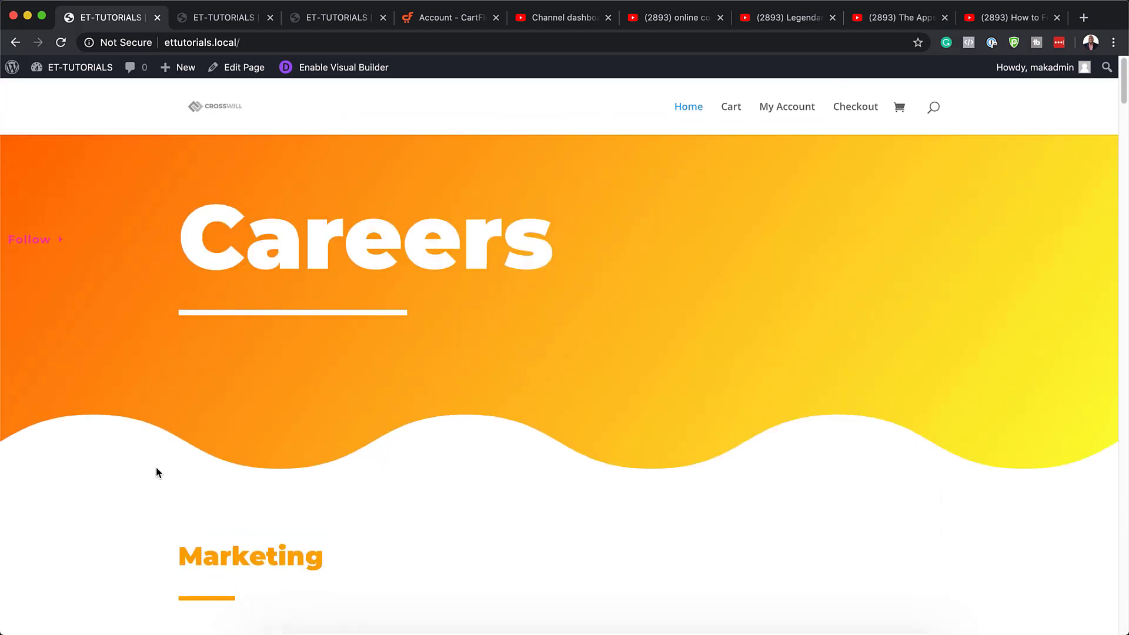
mouse_move(66, 223)
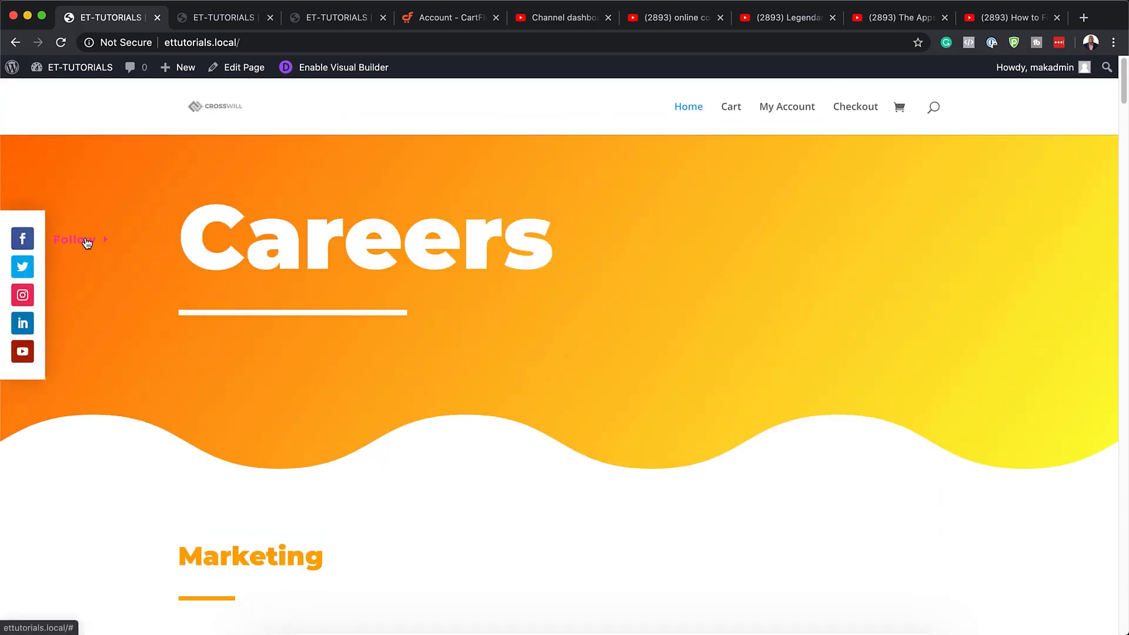